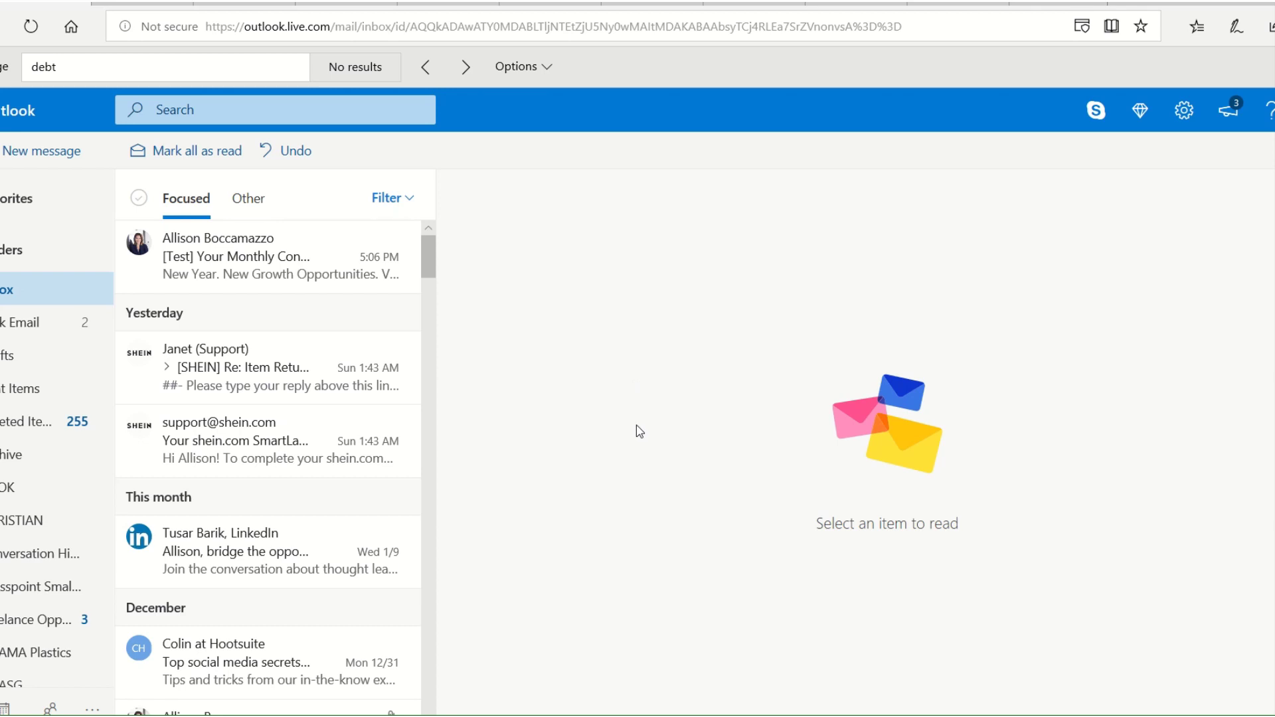
# Open the test email "Your Monthly Content Marketing Pick-me-up" and review the newsletter's header, featured blogs and Thinking Ahead section.
pyautogui.click(207, 269)
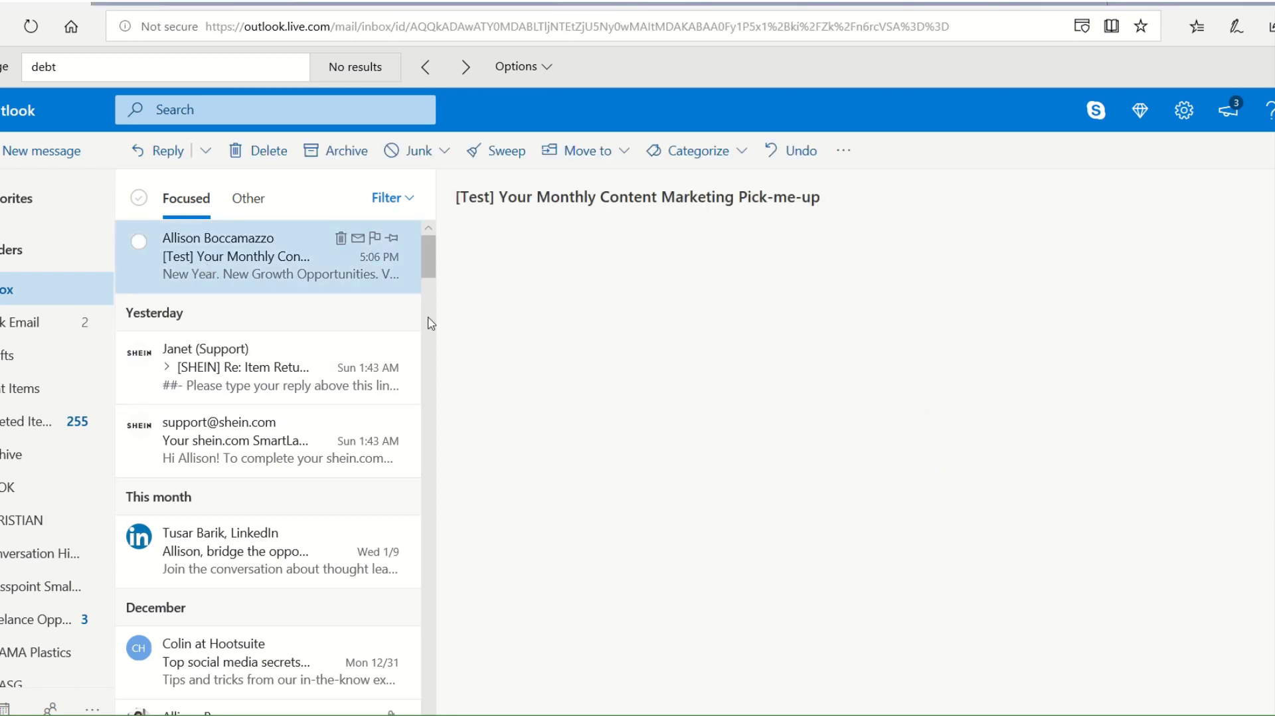
pyautogui.scroll(-3, 1164, 392)
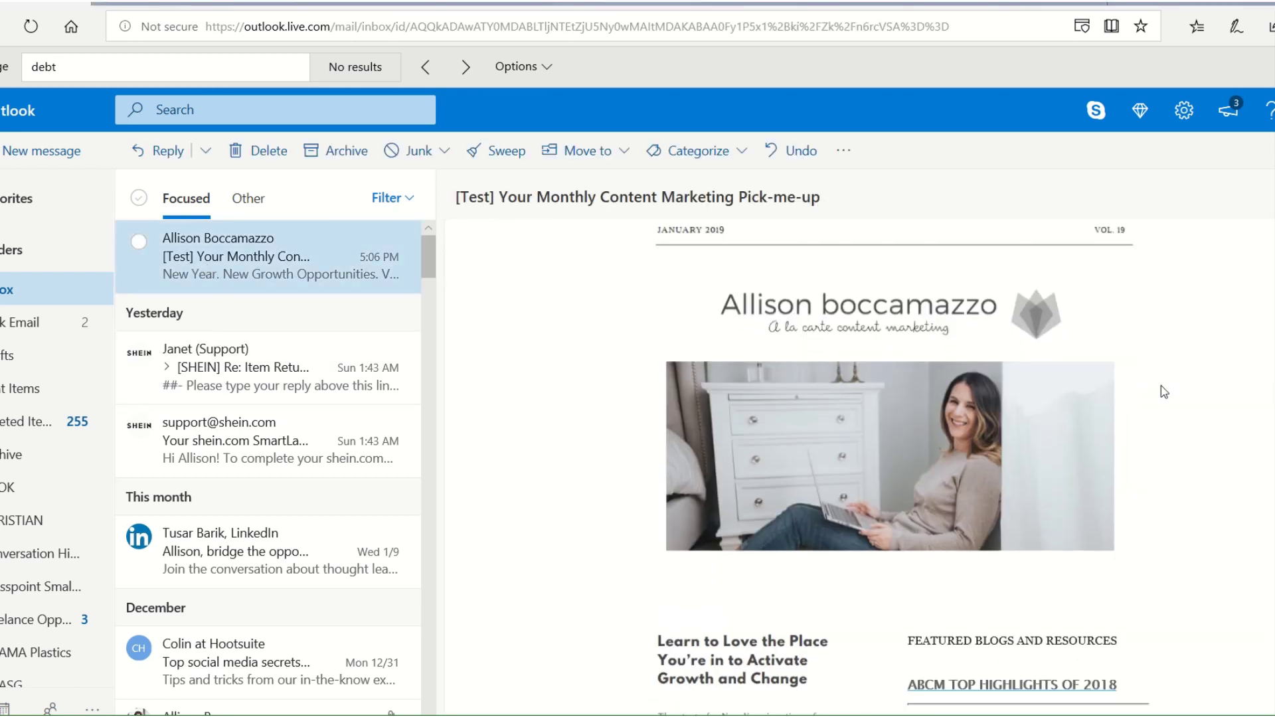
pyautogui.scroll(-8, 1165, 392)
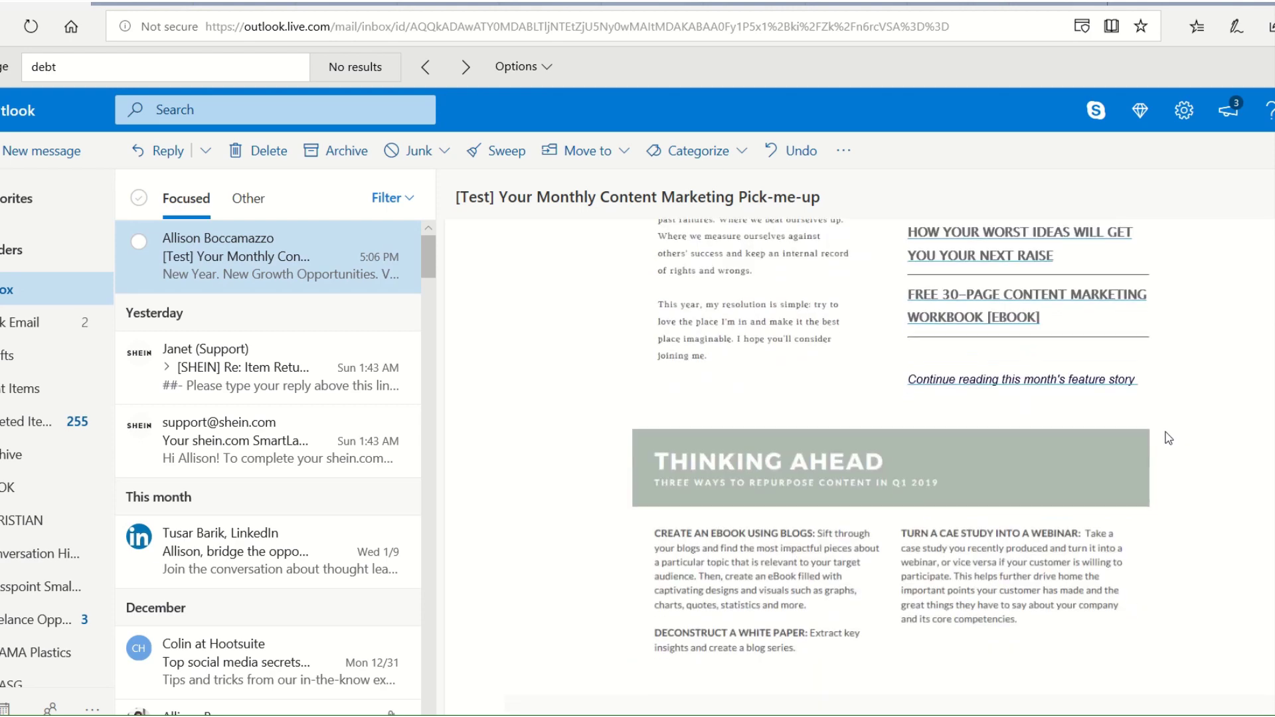
pyautogui.scroll(-6, 1169, 438)
pyautogui.scroll(14, 1167, 436)
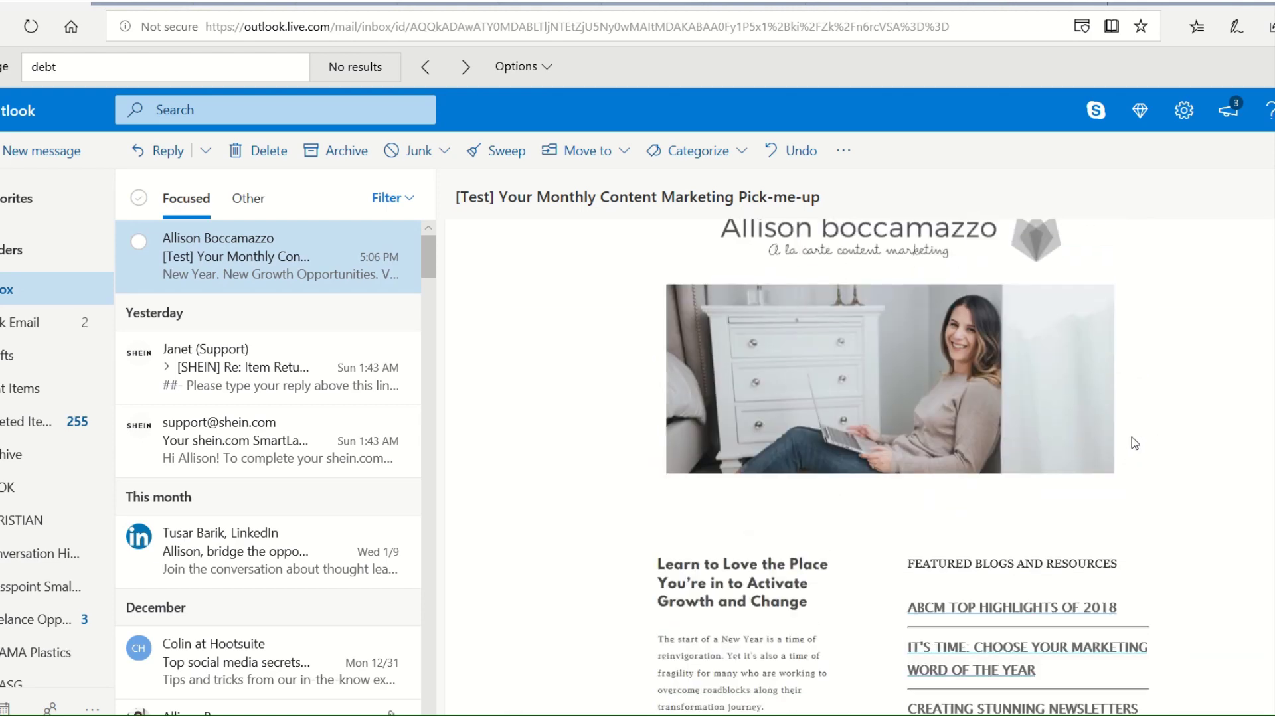
pyautogui.scroll(3, 1131, 437)
pyautogui.scroll(-2, 1133, 442)
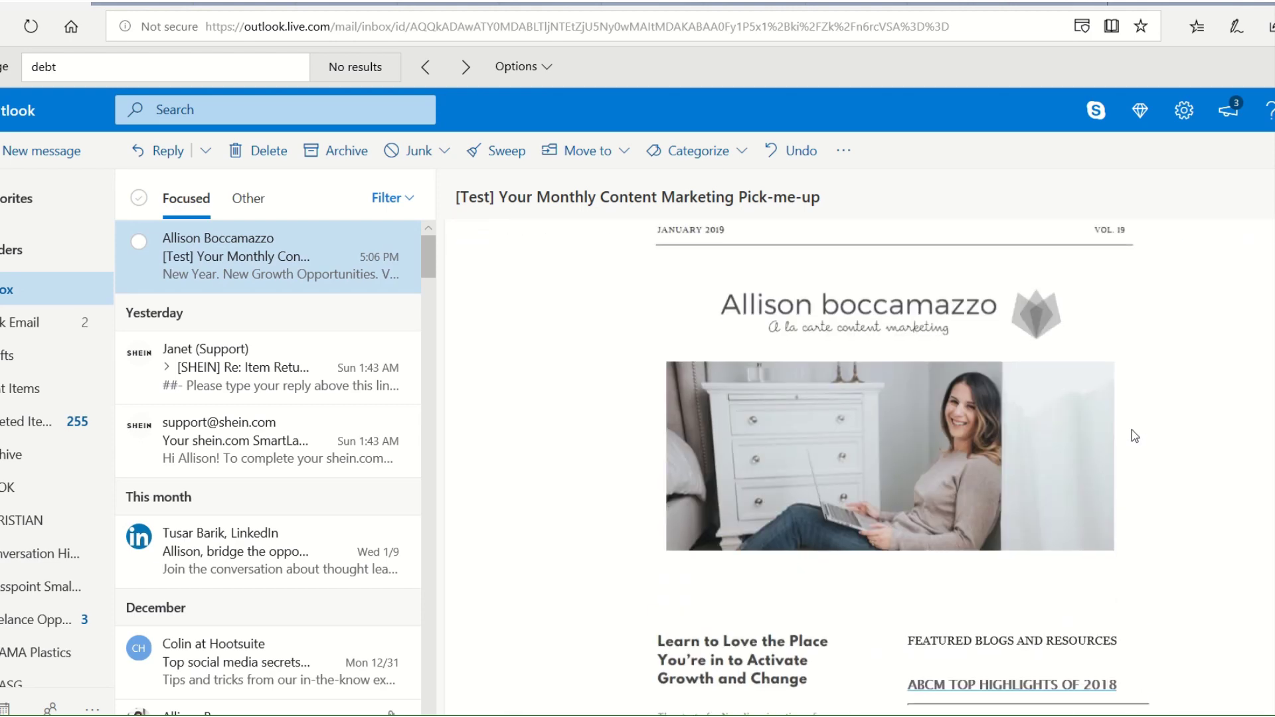
pyautogui.scroll(1, 1136, 436)
pyautogui.scroll(-7, 1135, 438)
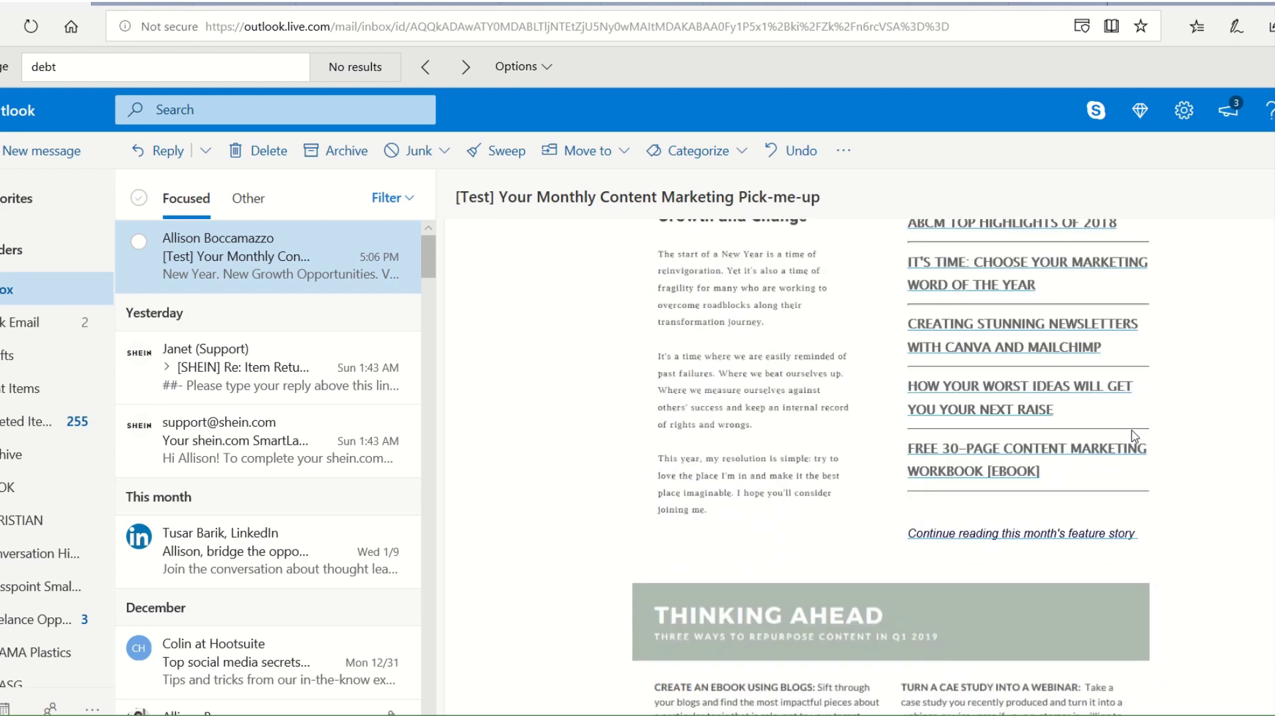
pyautogui.scroll(-3, 1132, 430)
pyautogui.scroll(7, 1169, 538)
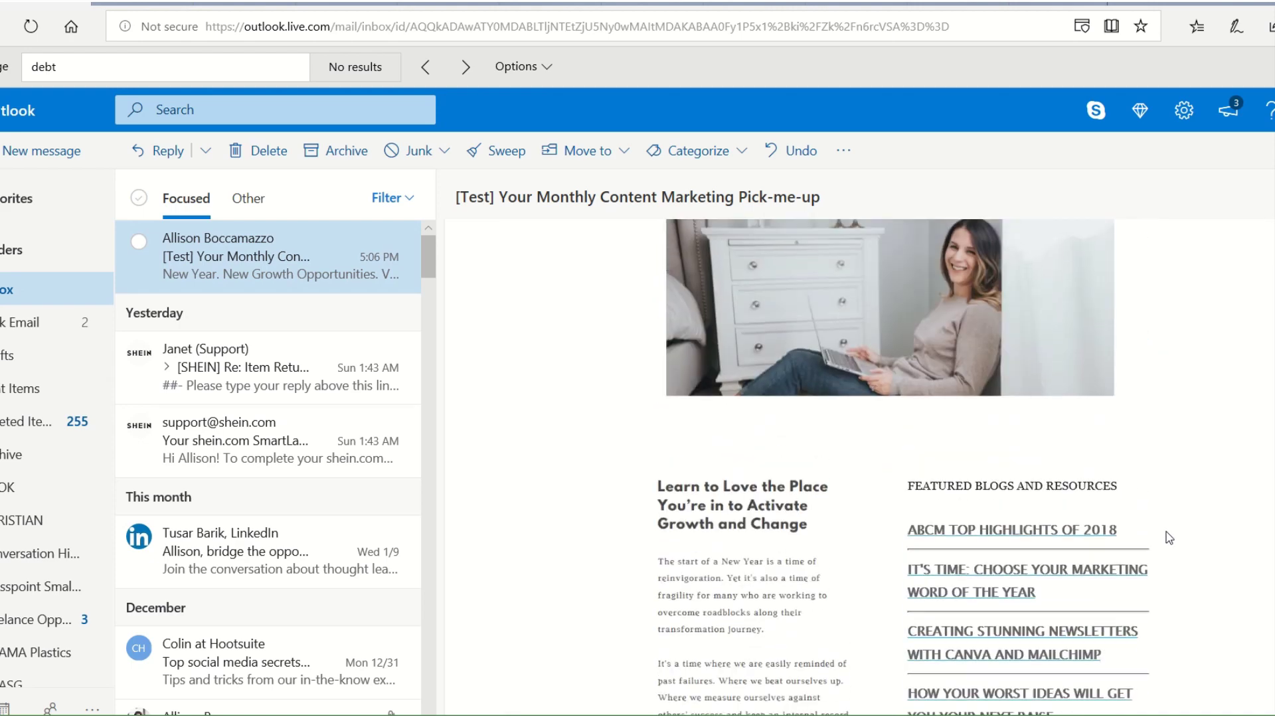
pyautogui.scroll(3, 1169, 538)
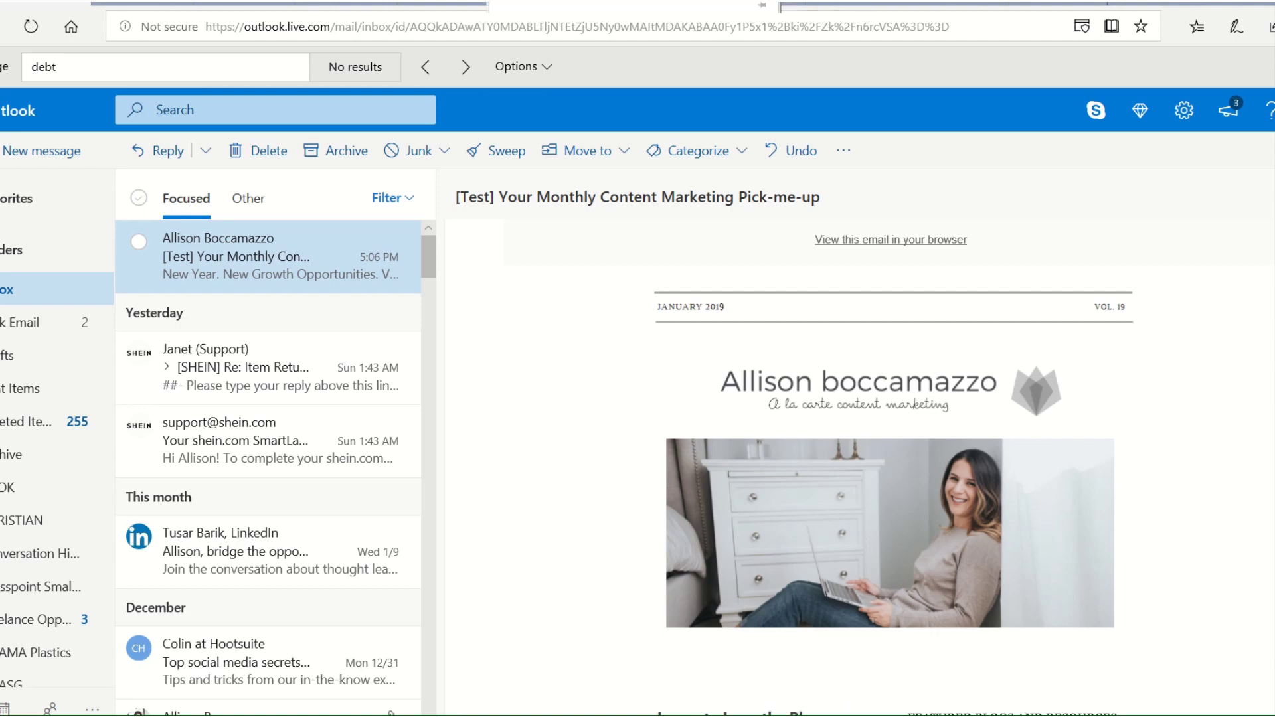
# Switch to the Campaigns page in Mailchimp.
pyautogui.click(550, 3)
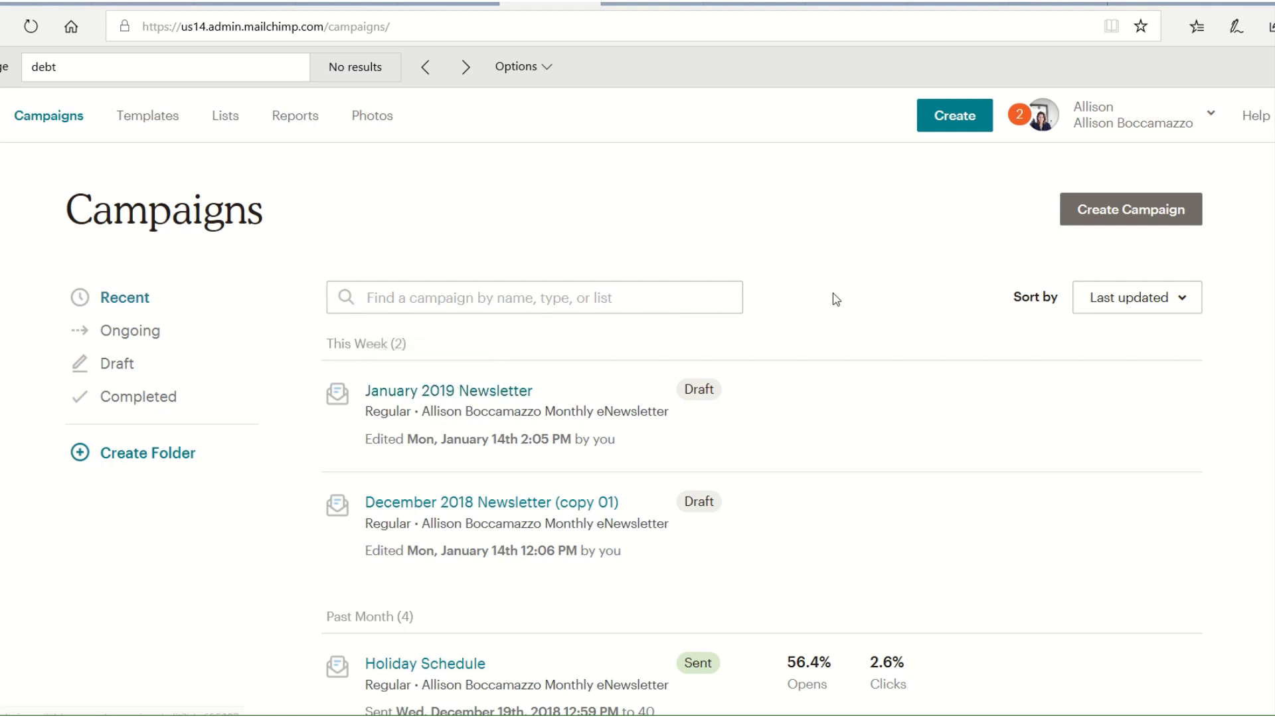
pyautogui.click(1108, 214)
pyautogui.moveTo(648, 2)
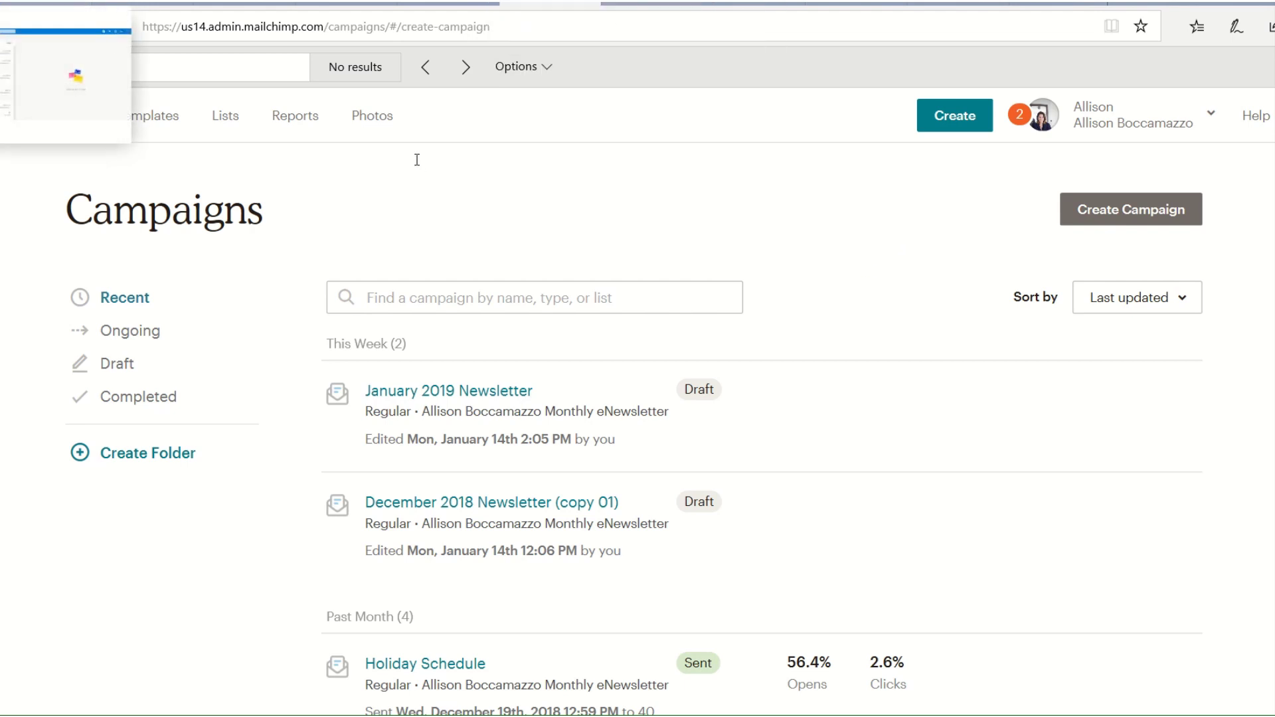
pyautogui.click(668, 298)
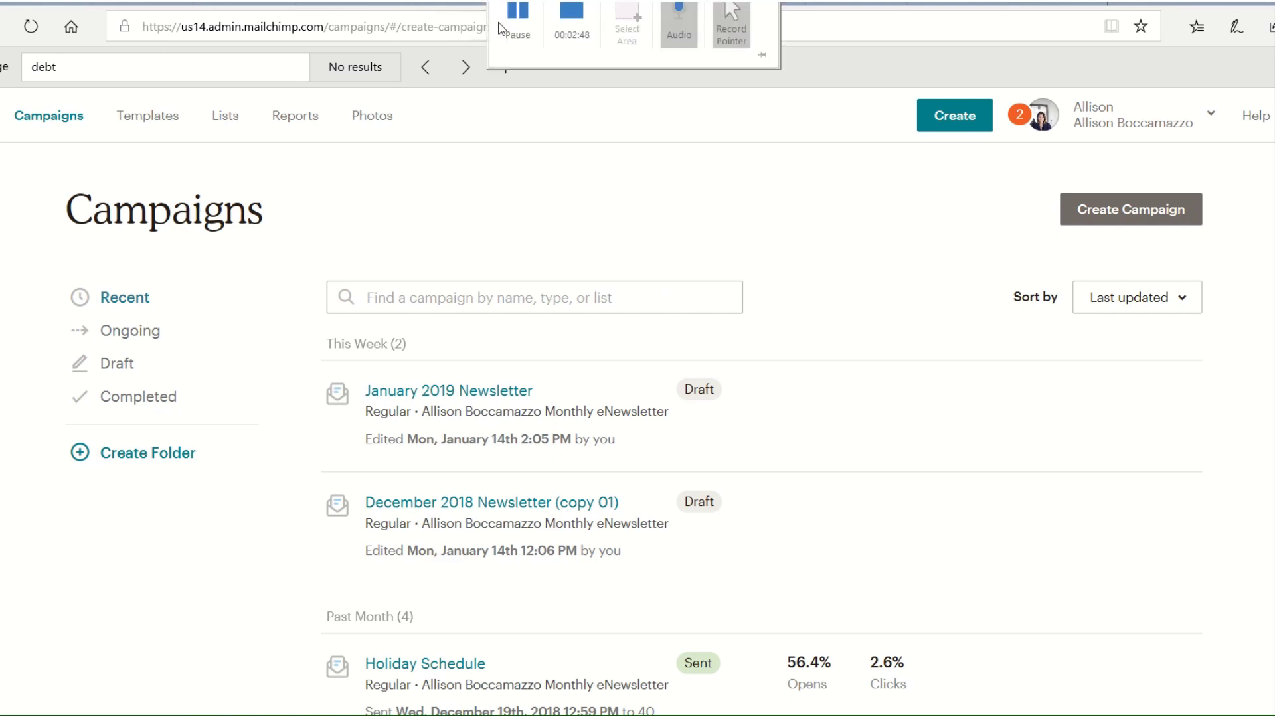
pyautogui.click(447, 30)
pyautogui.click(363, 306)
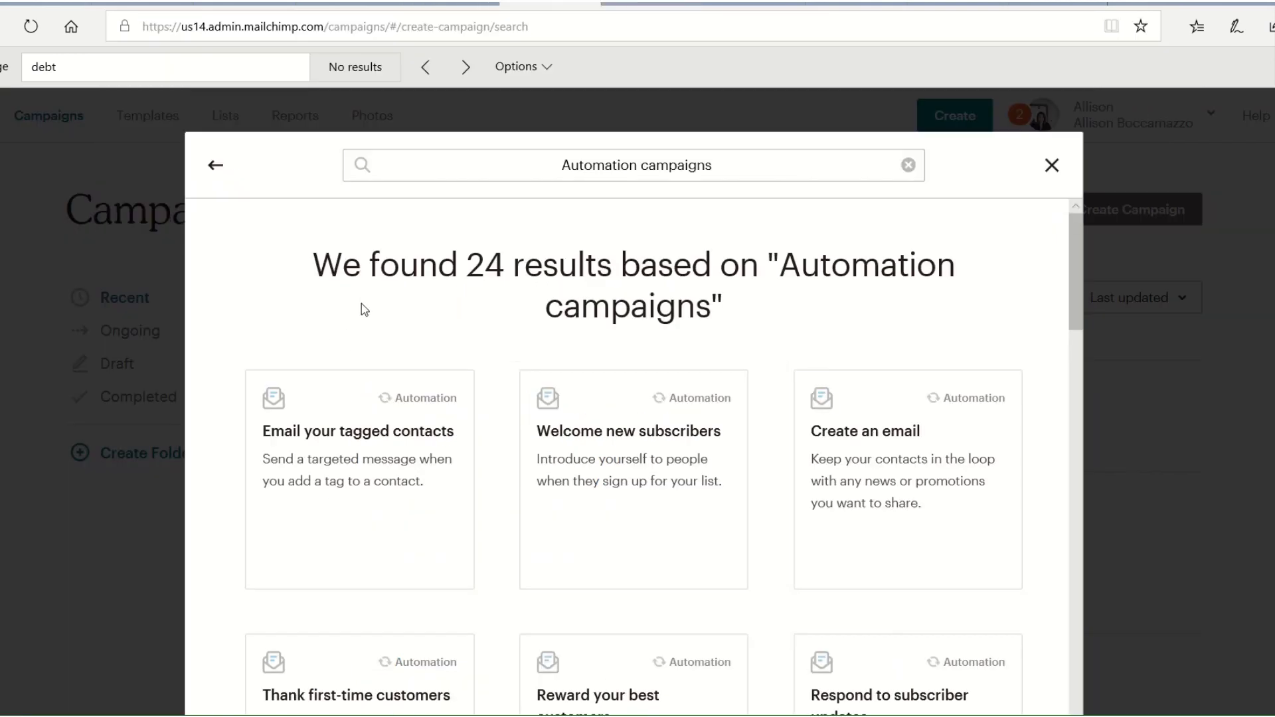
pyautogui.click(1052, 165)
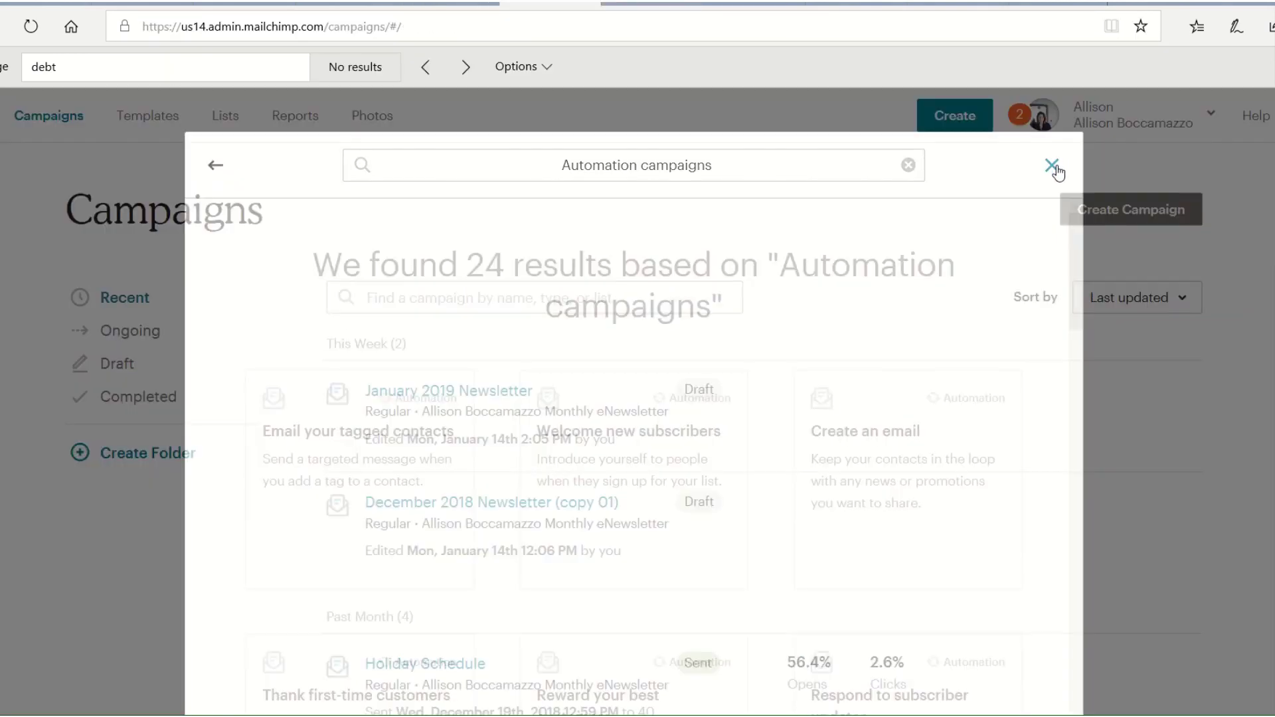
# Create a new regular email campaign named Sample Newsletter.
pyautogui.click(1119, 220)
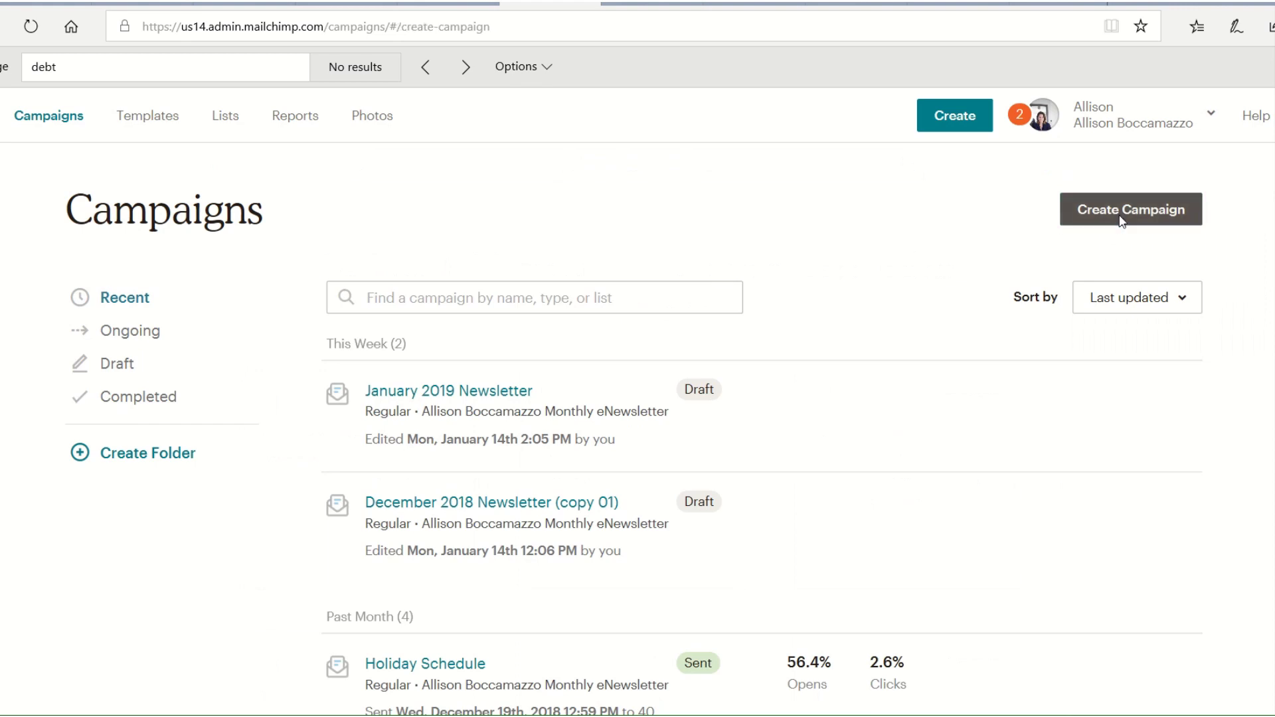
pyautogui.click(541, 30)
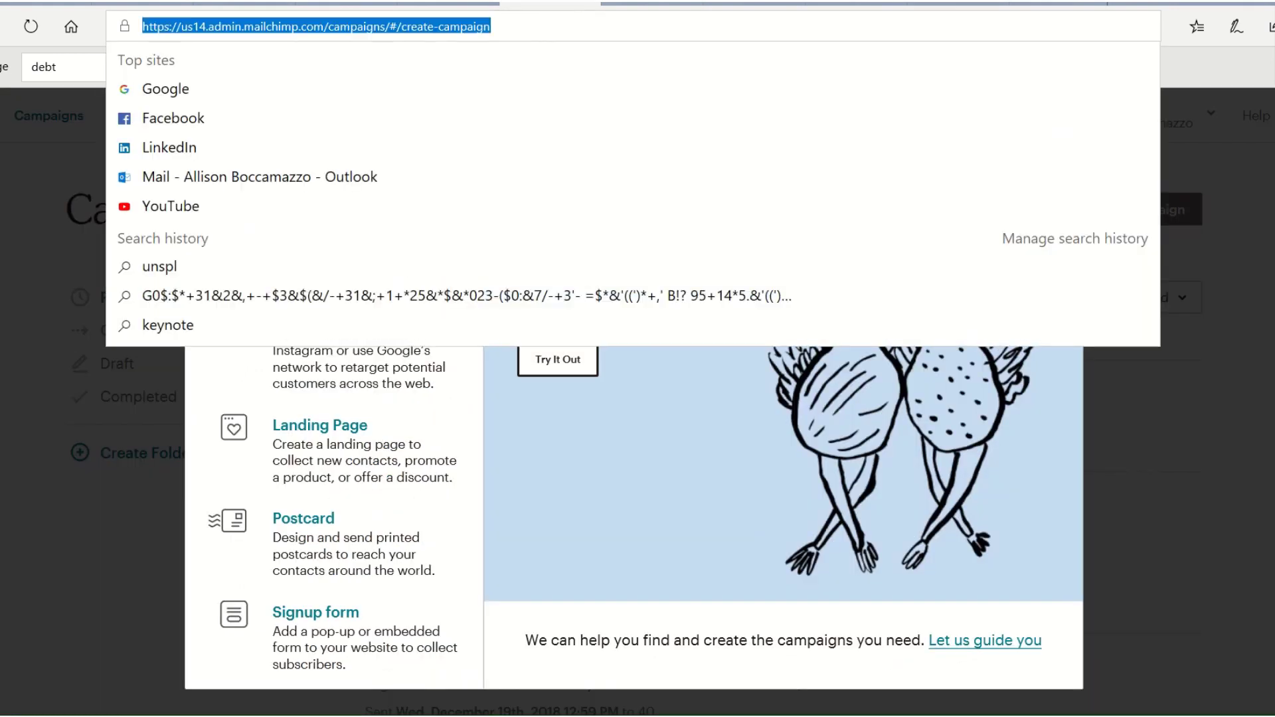
pyautogui.click(524, 624)
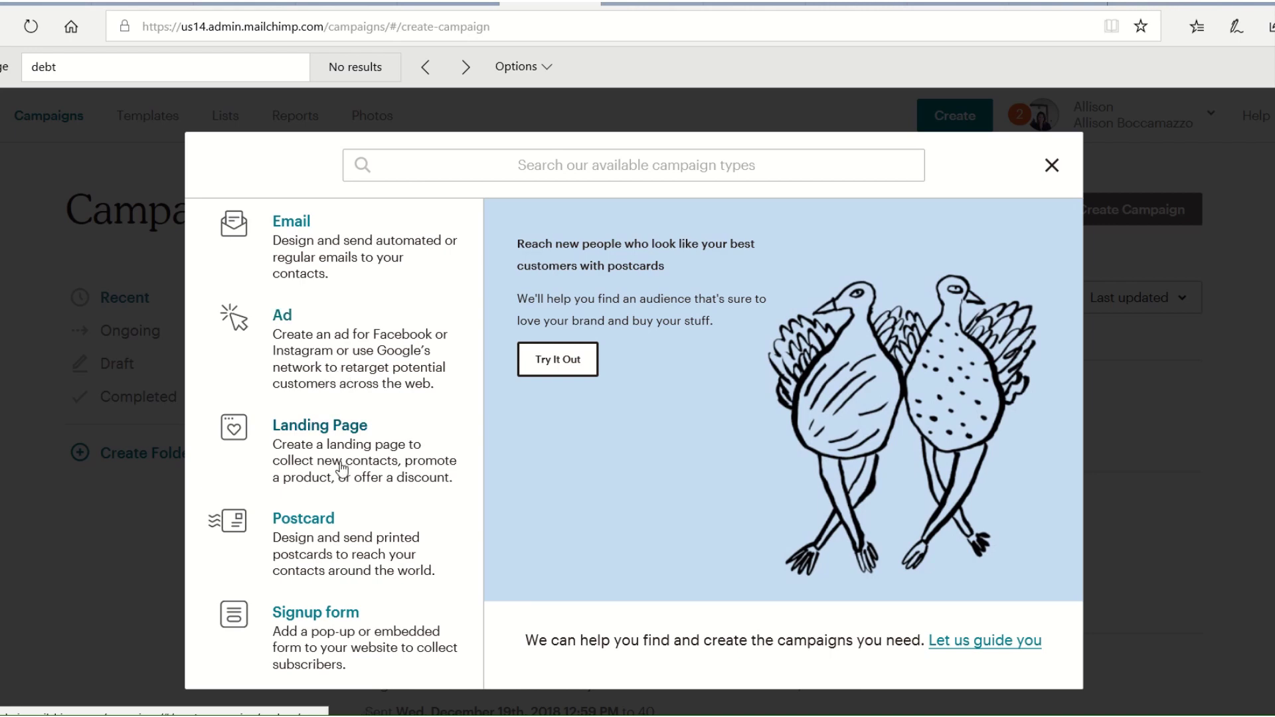
pyautogui.click(294, 243)
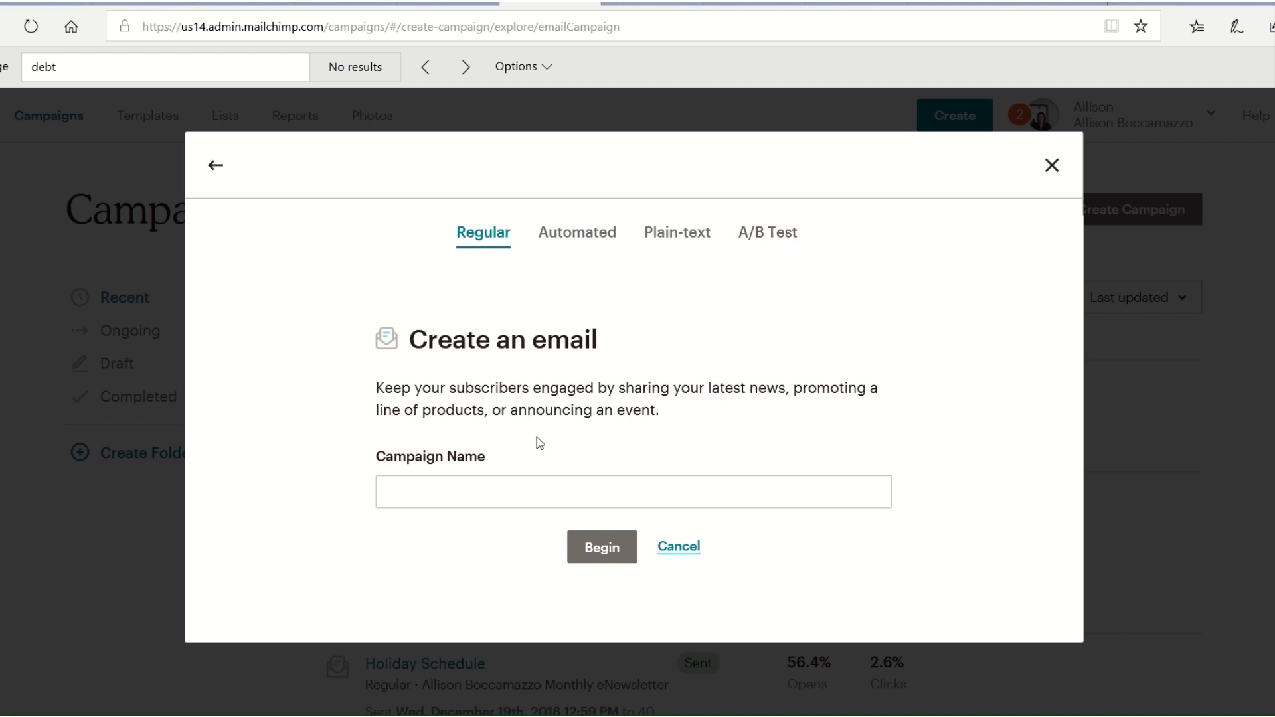
pyautogui.click(511, 483)
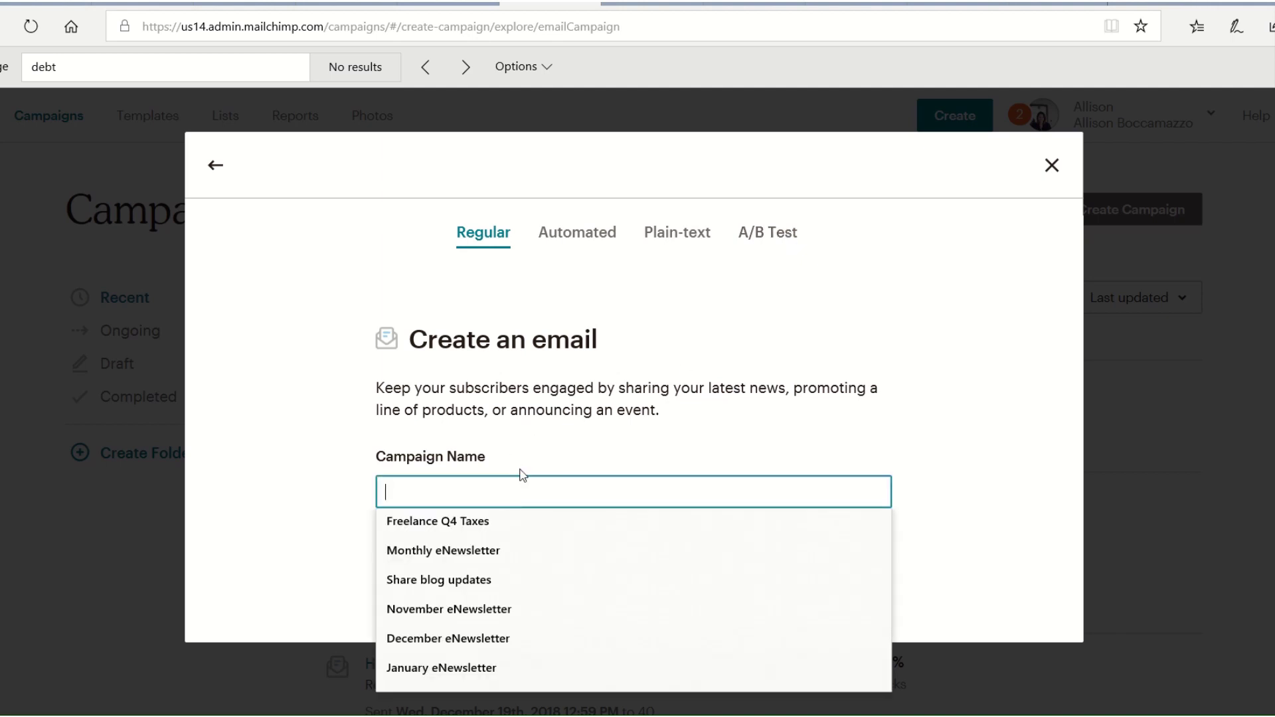
pyautogui.write('Sample')
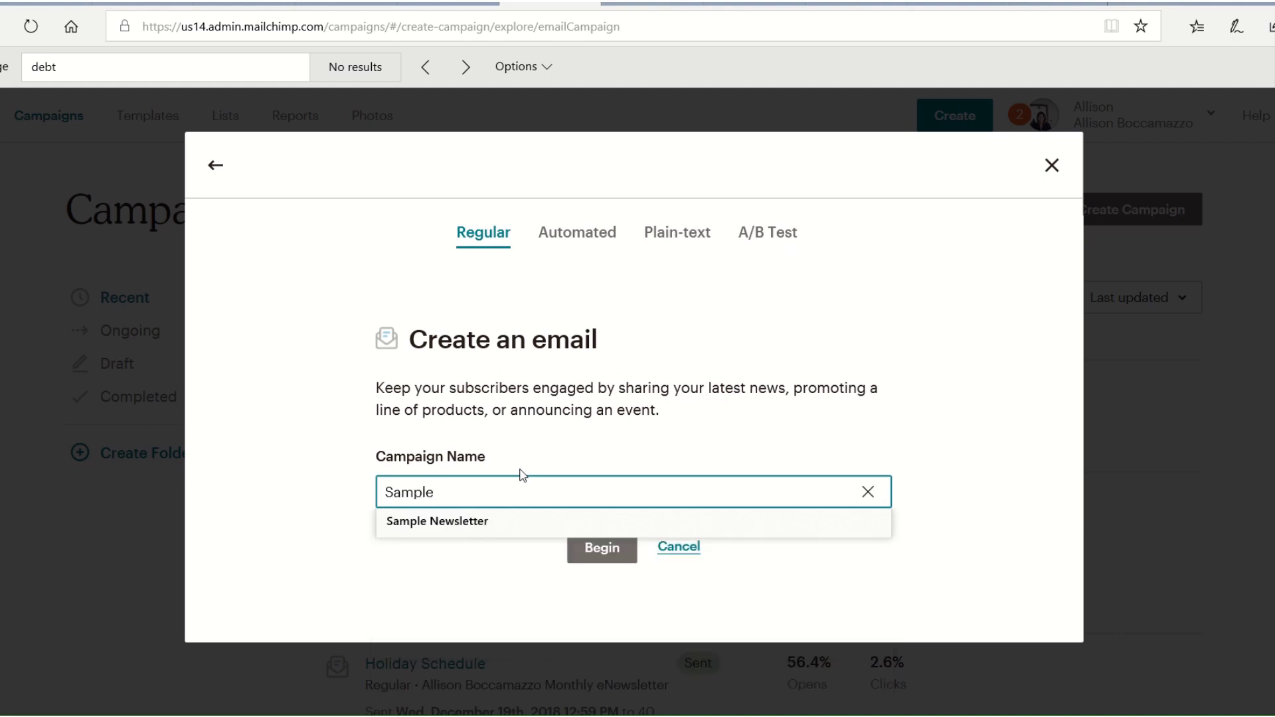
pyautogui.press('Down')
pyautogui.press('Return')
pyautogui.click(602, 555)
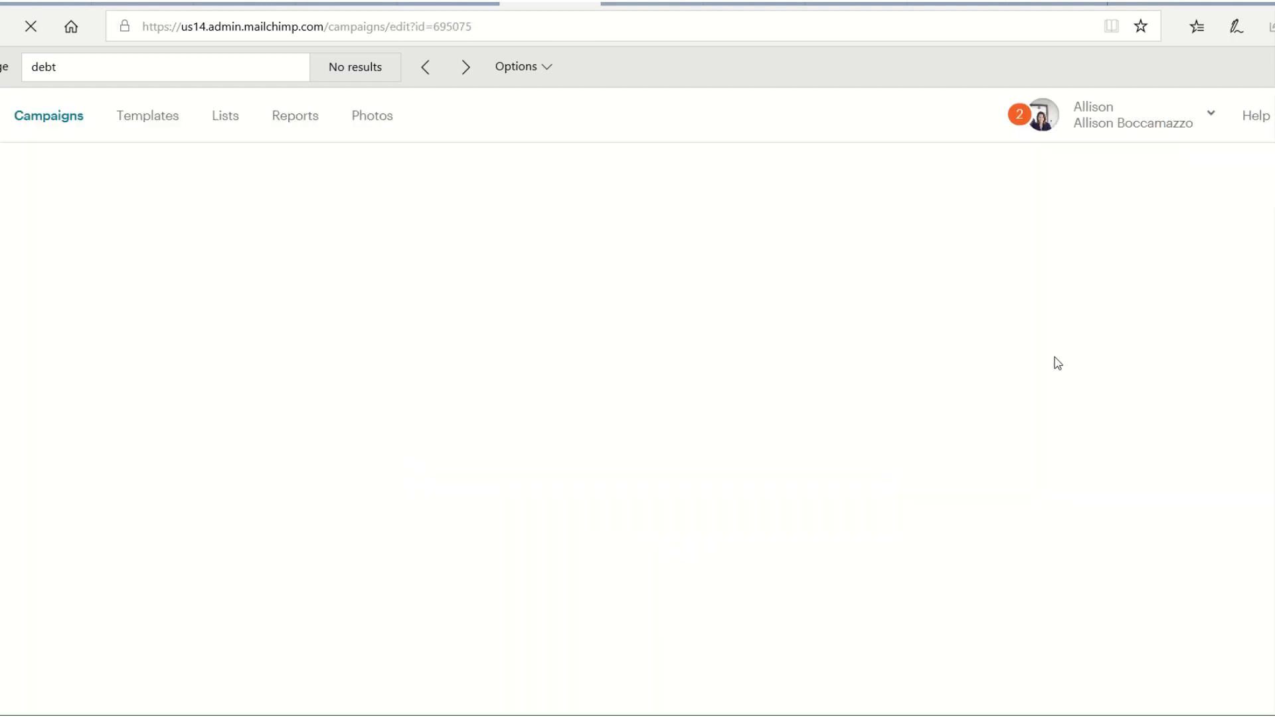
# Choose the account owner's Monthly eNewsletter list as the recipients of the Sample Newsletter campaign.
pyautogui.scroll(-1, 730, 345)
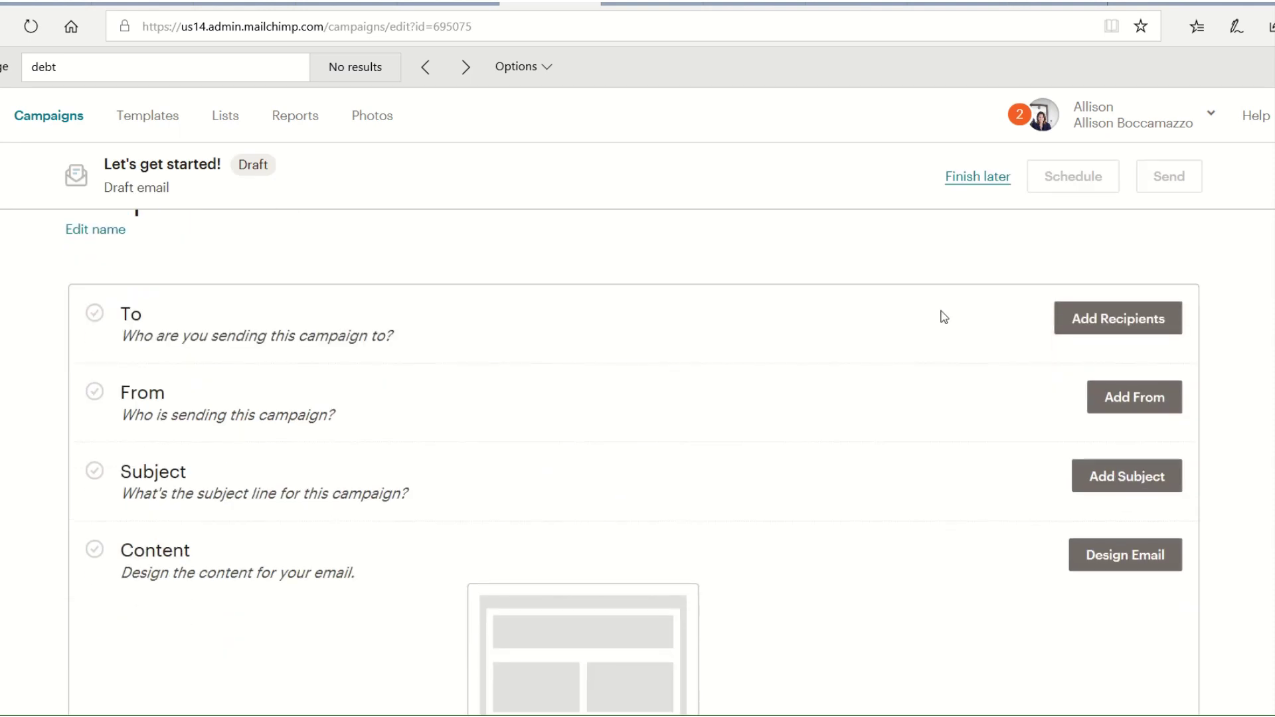
pyautogui.click(1091, 319)
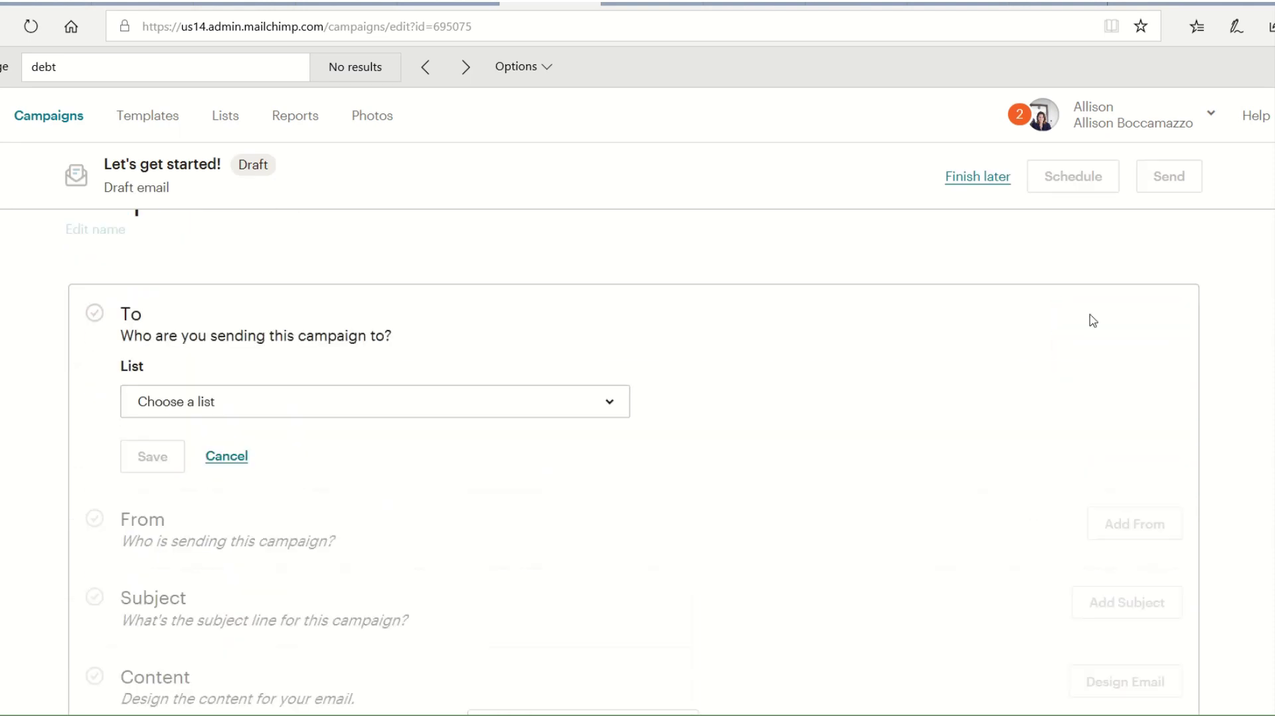
pyautogui.click(404, 410)
pyautogui.scroll(-1, 405, 410)
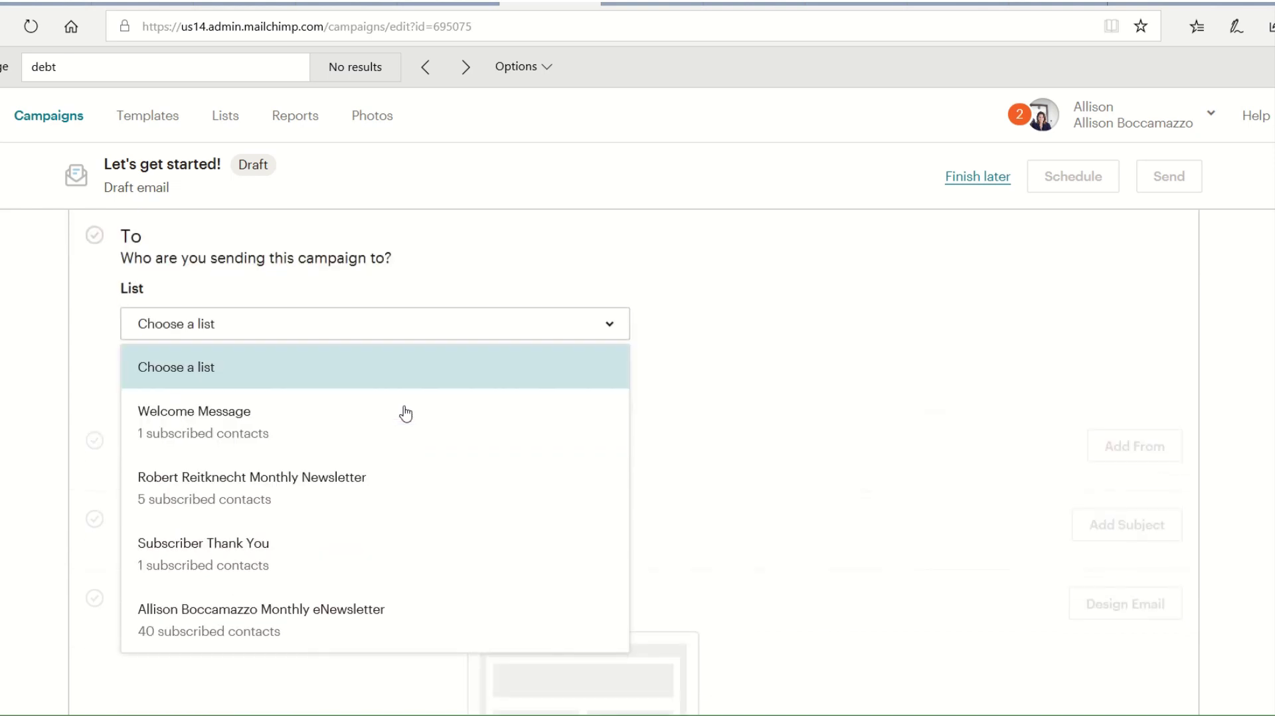
pyautogui.click(465, 618)
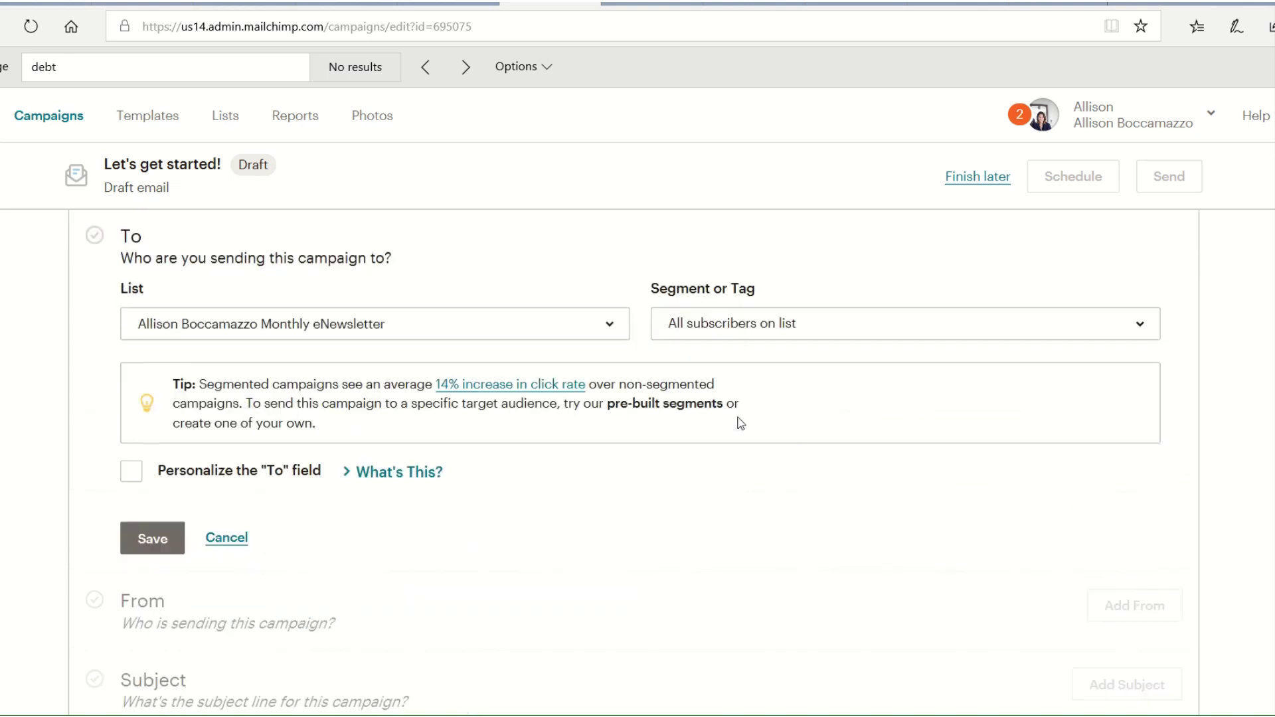
# Go to the subscriber lists and open the form for creating a new list.
pyautogui.click(224, 117)
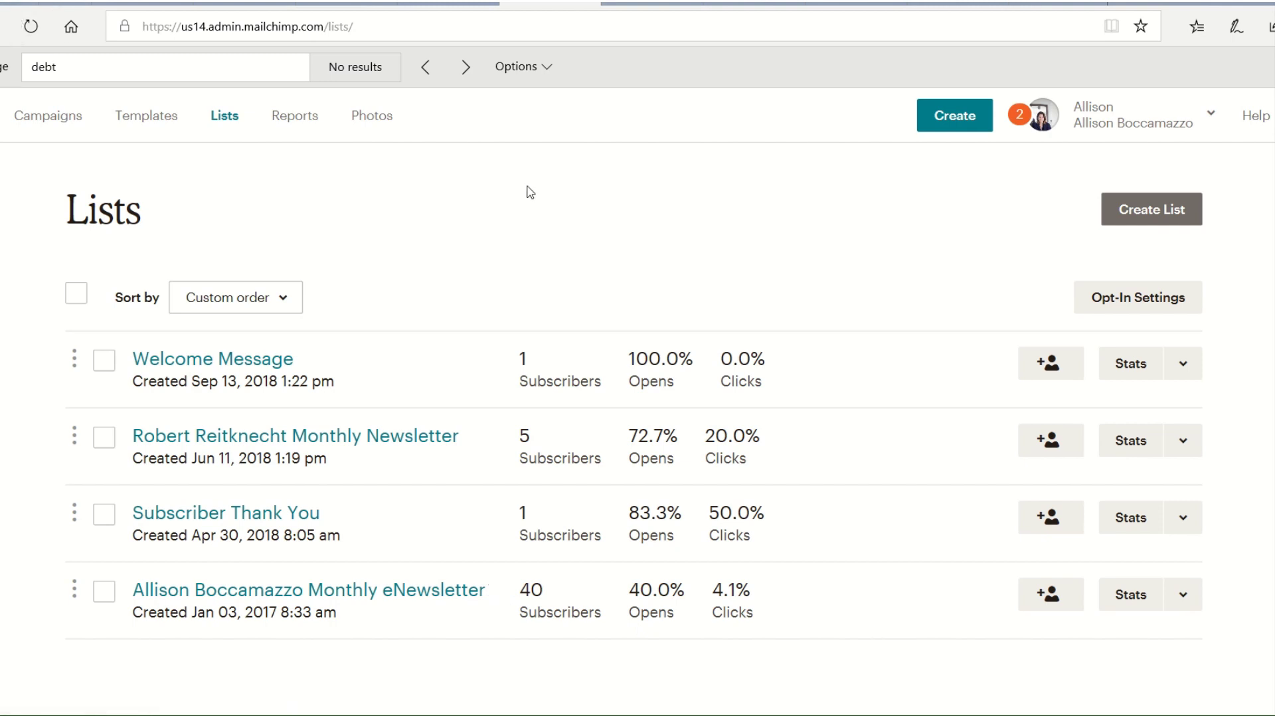
pyautogui.click(1176, 221)
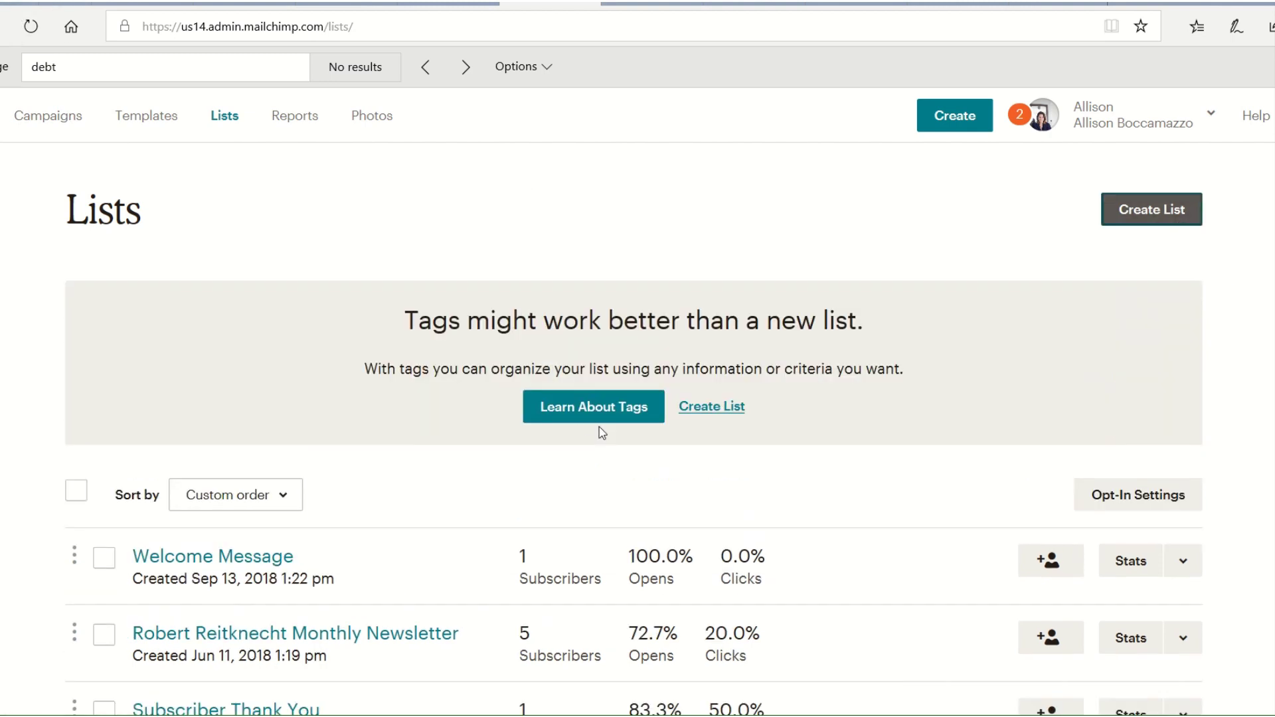
pyautogui.click(696, 410)
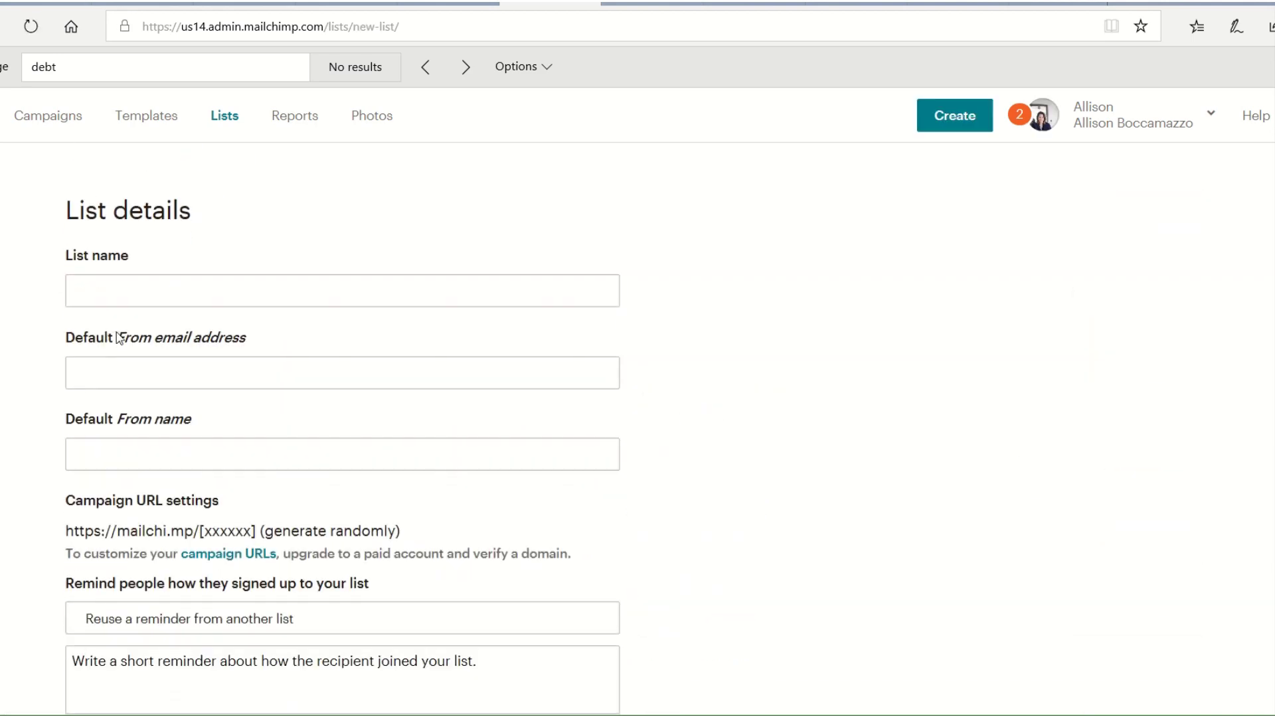
# Examine the new list form's name, default sender, sign-up reminder and contact information fields without filling them in.
pyautogui.click(116, 289)
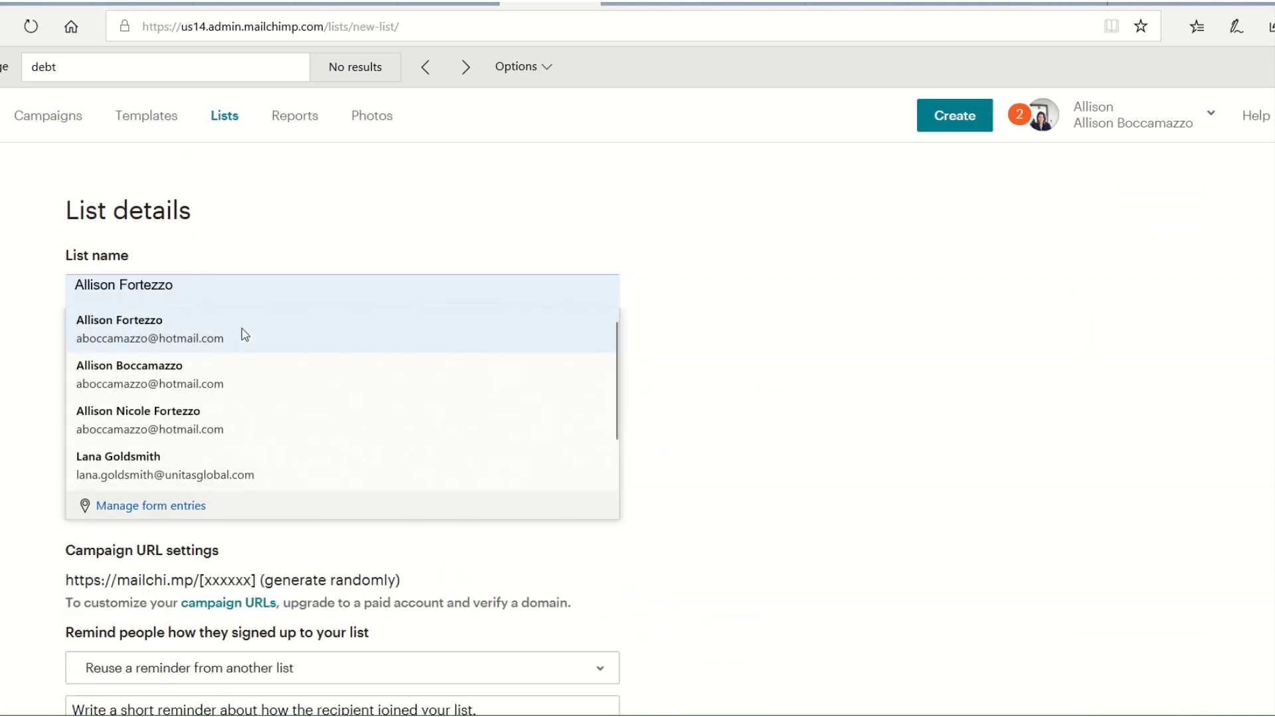
pyautogui.click(803, 487)
pyautogui.scroll(-2, 859, 444)
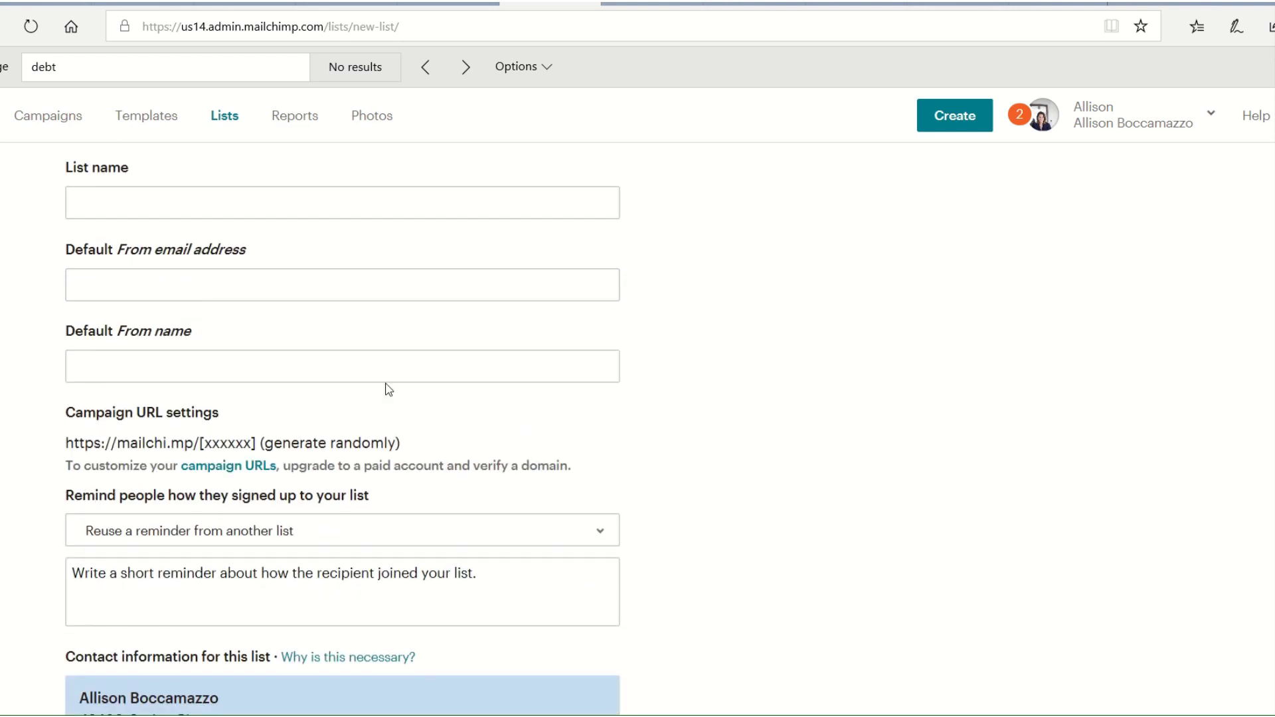
pyautogui.scroll(3, 297, 435)
pyautogui.scroll(-2, 265, 401)
pyautogui.scroll(2, 317, 379)
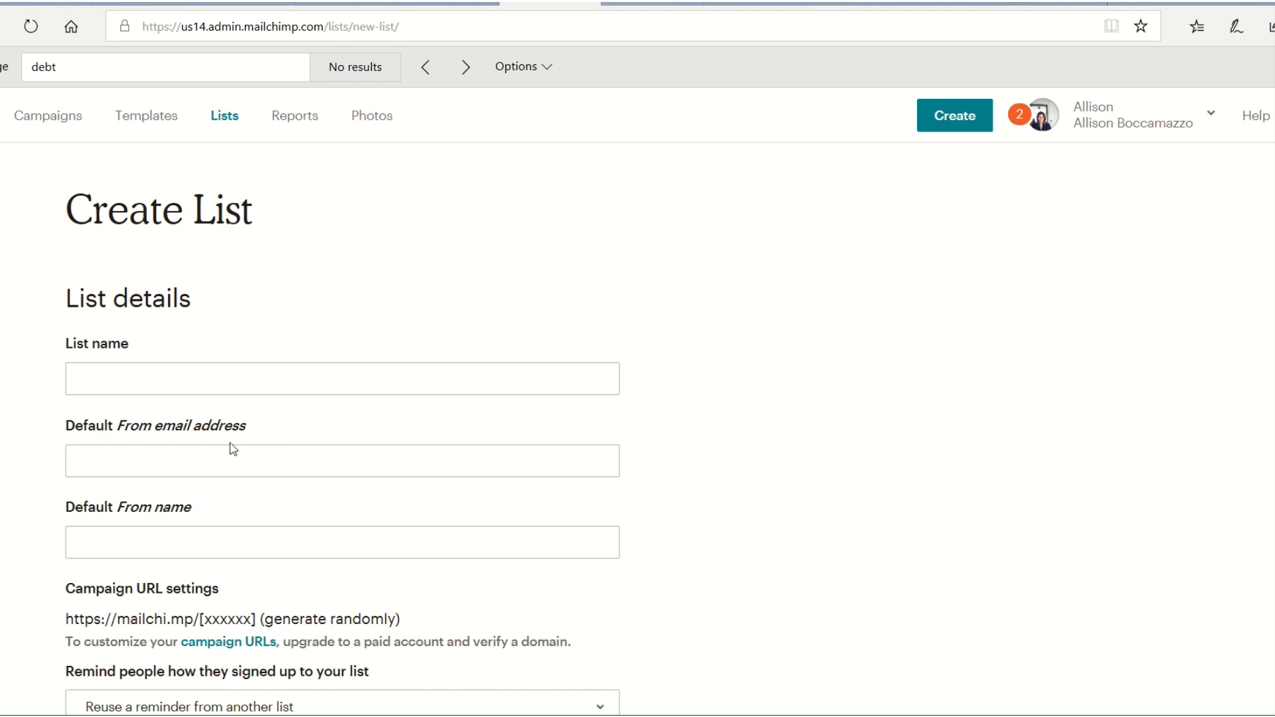
pyautogui.scroll(-1, 199, 445)
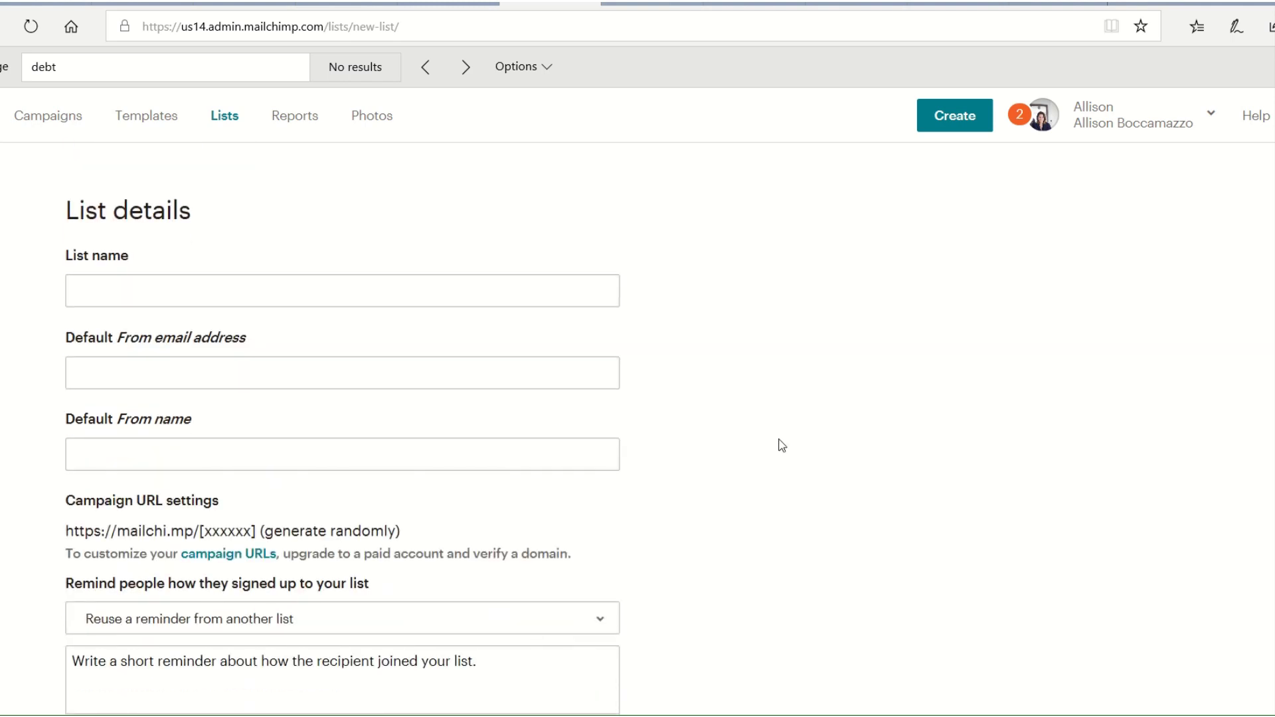
pyautogui.scroll(-2, 606, 445)
pyautogui.scroll(-1, 120, 372)
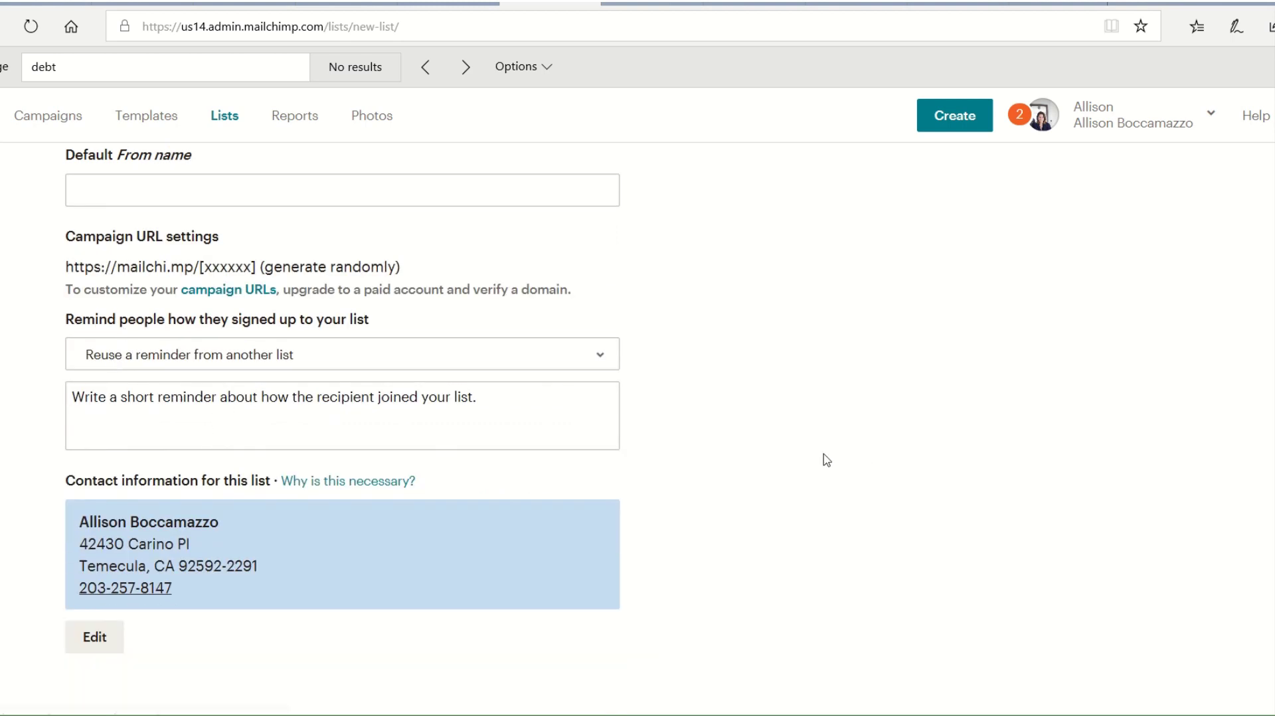
pyautogui.scroll(4, 384, 564)
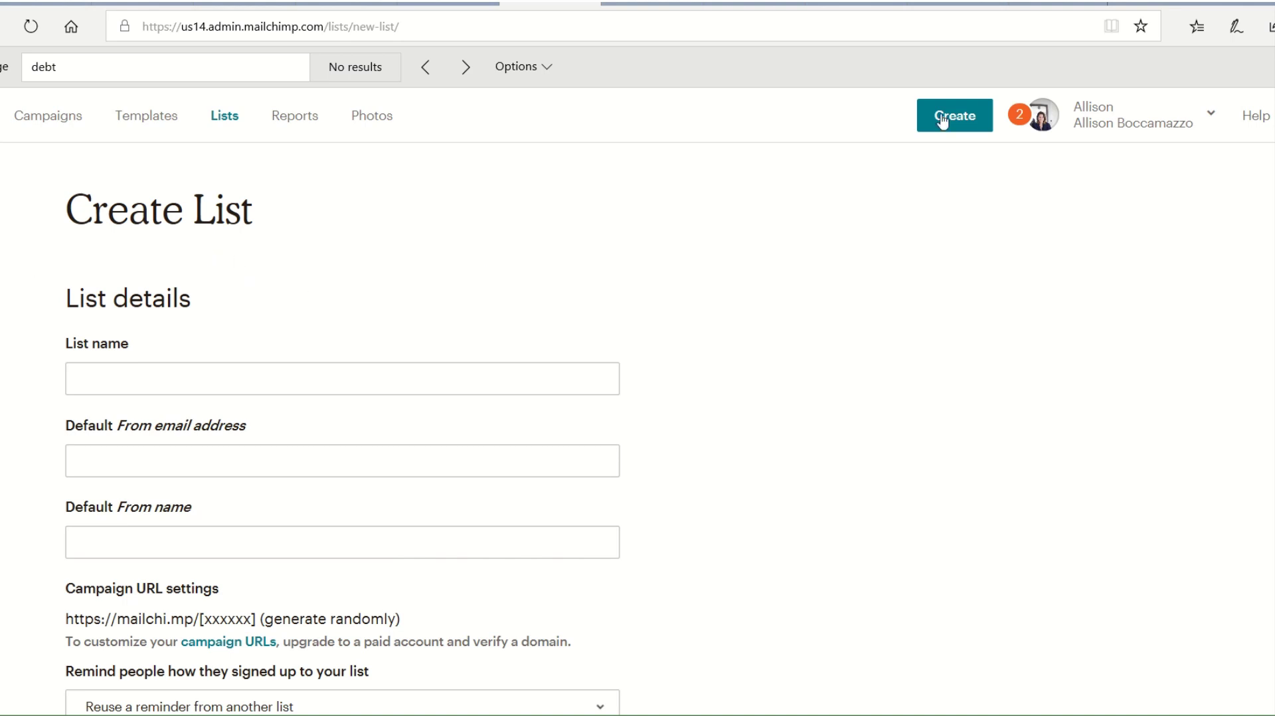
# Return to the campaigns overview and open the Sample Newsletter draft for editing.
pyautogui.click(73, 120)
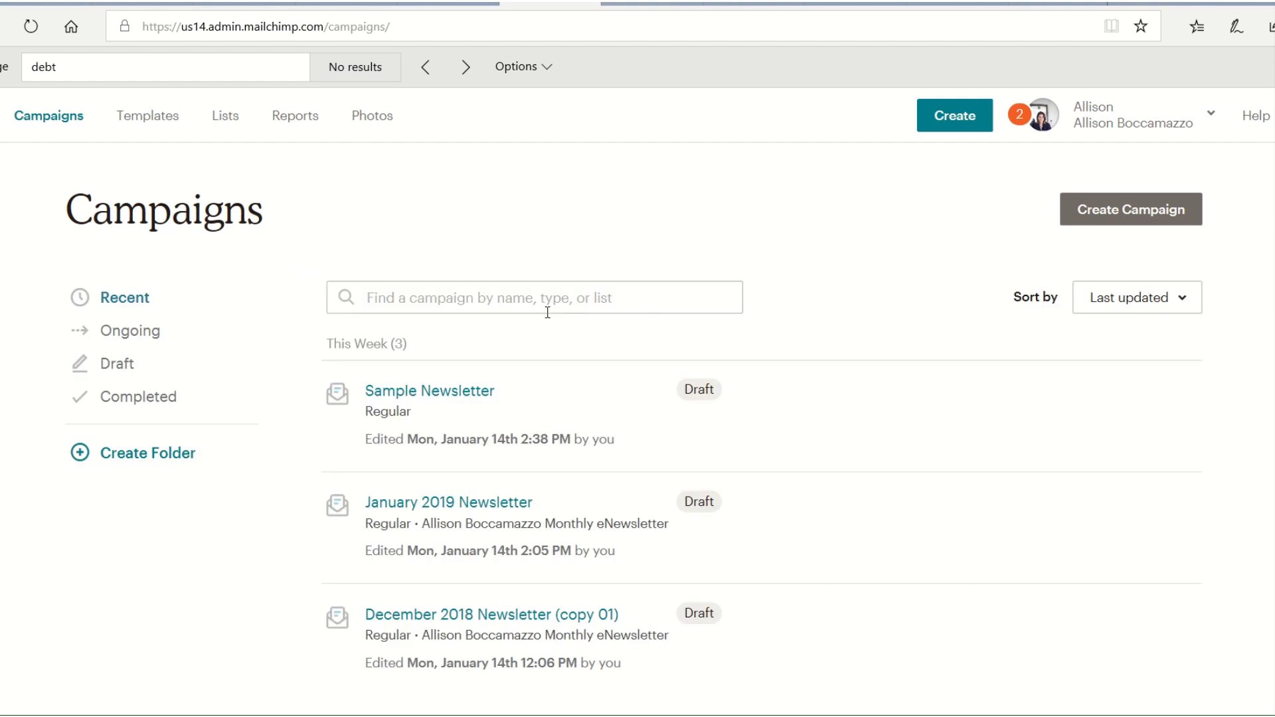
pyautogui.scroll(-1, 547, 308)
pyautogui.moveTo(1188, 308)
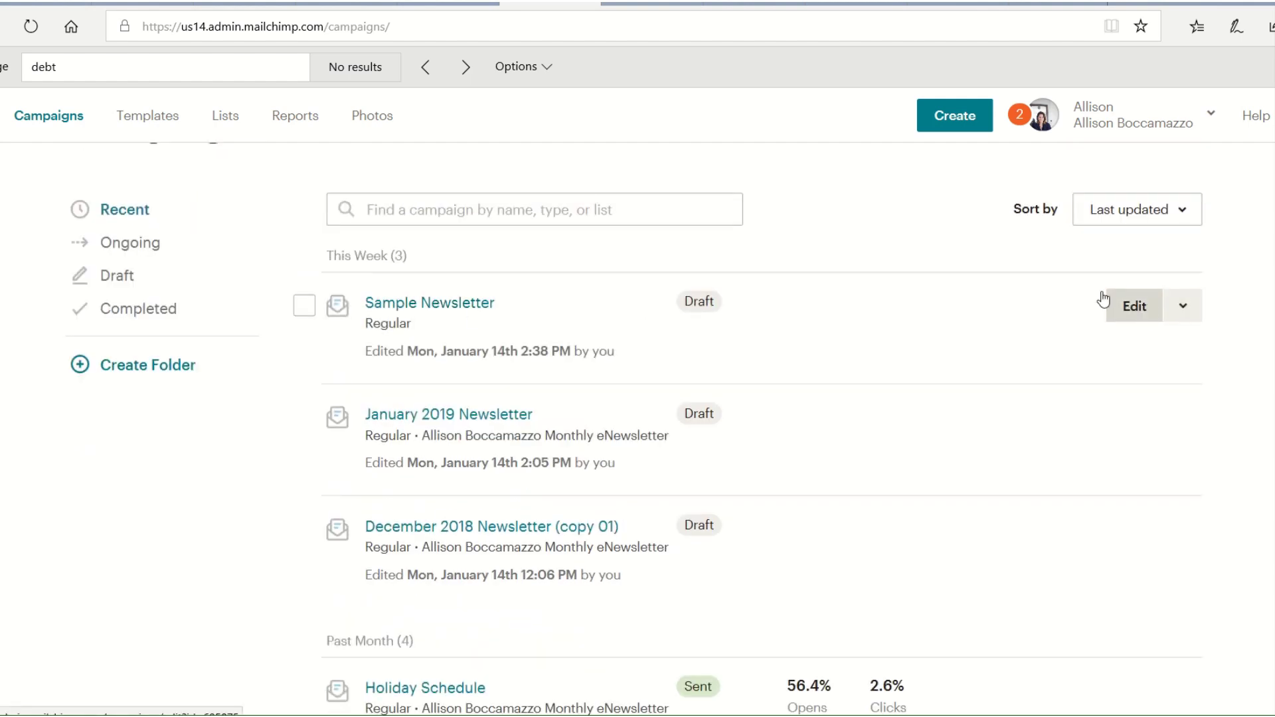
pyautogui.click(1134, 324)
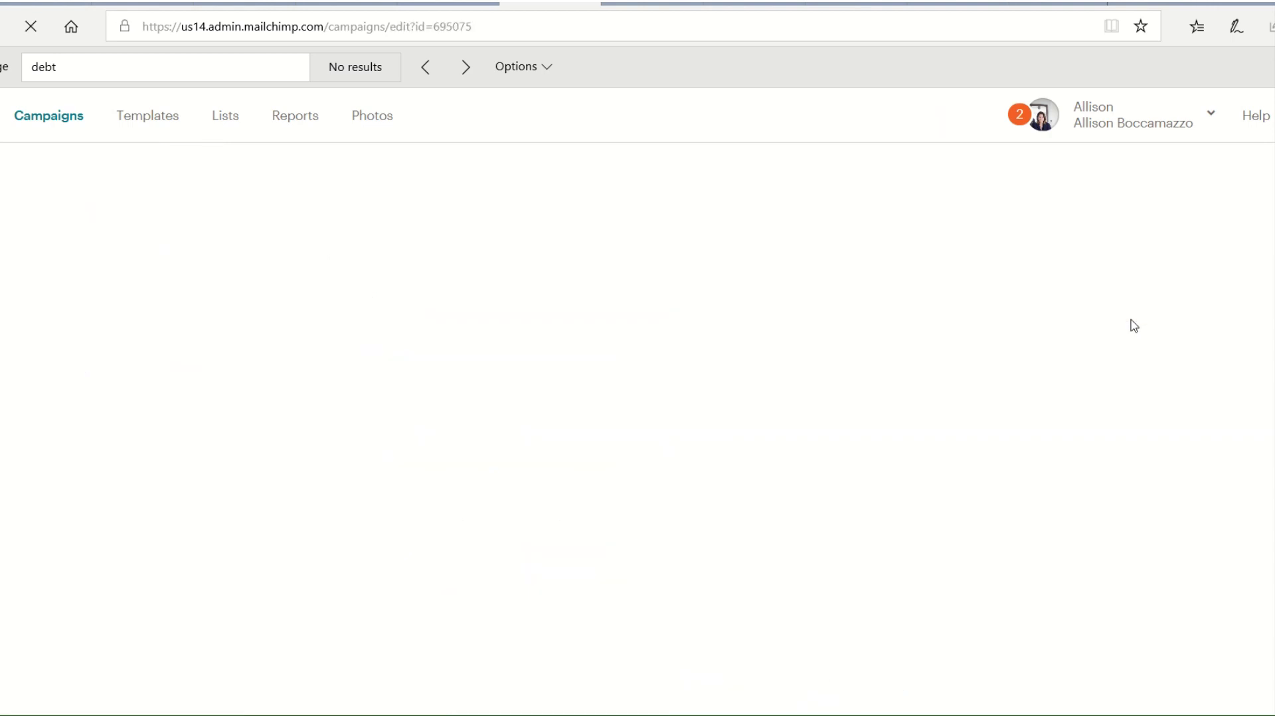
# Set the campaign's recipients to all subscribers on the account owner's Monthly eNewsletter list and save.
pyautogui.scroll(-2, 392, 357)
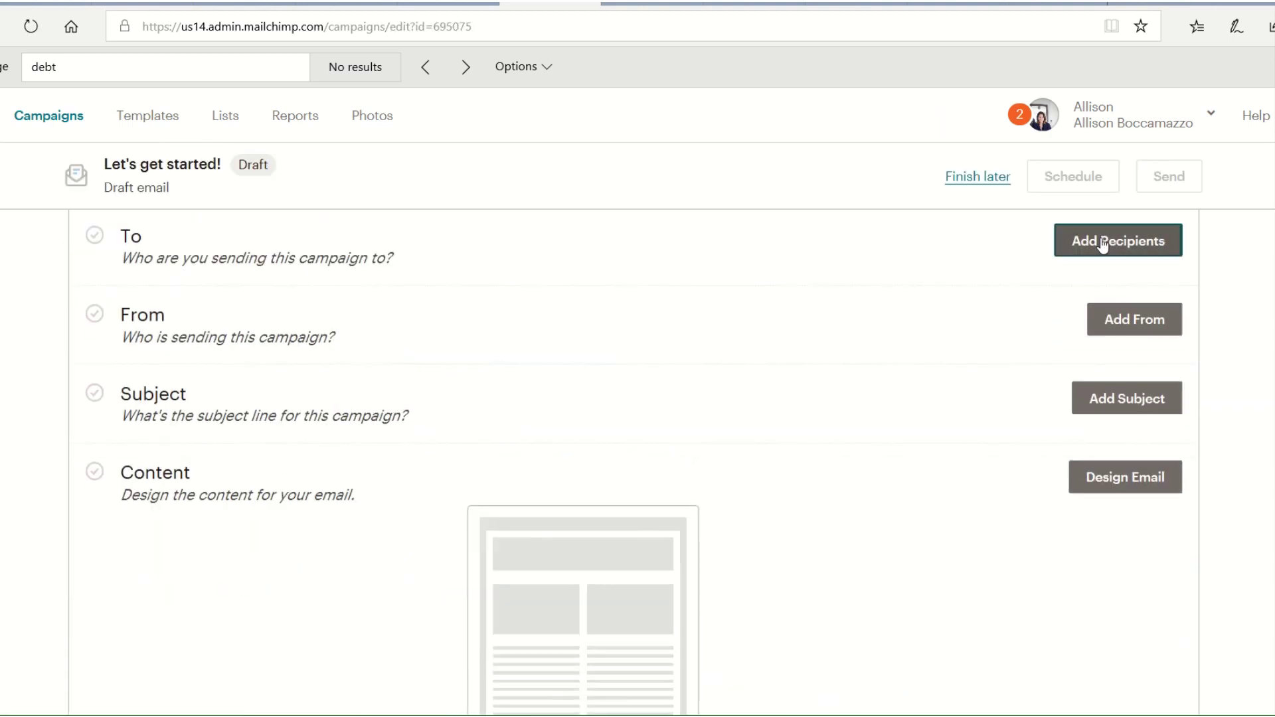
pyautogui.click(1103, 243)
pyautogui.click(447, 334)
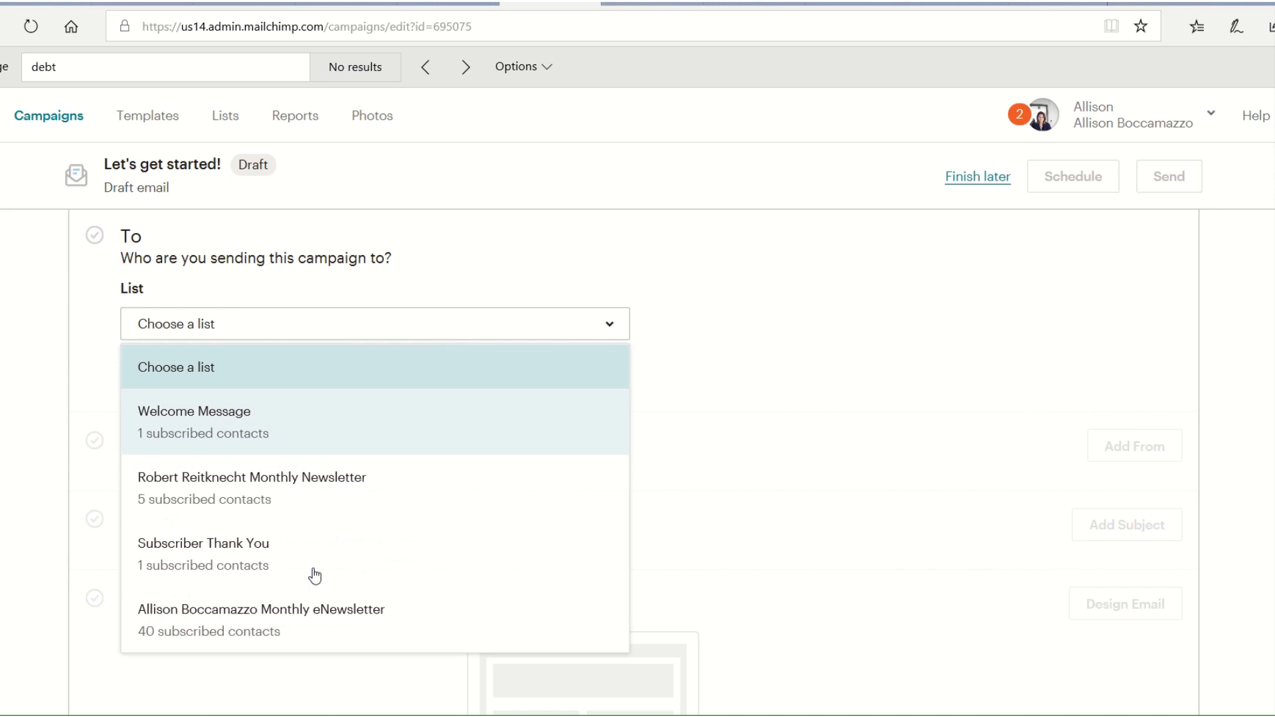
pyautogui.click(300, 631)
pyautogui.scroll(-2, 388, 364)
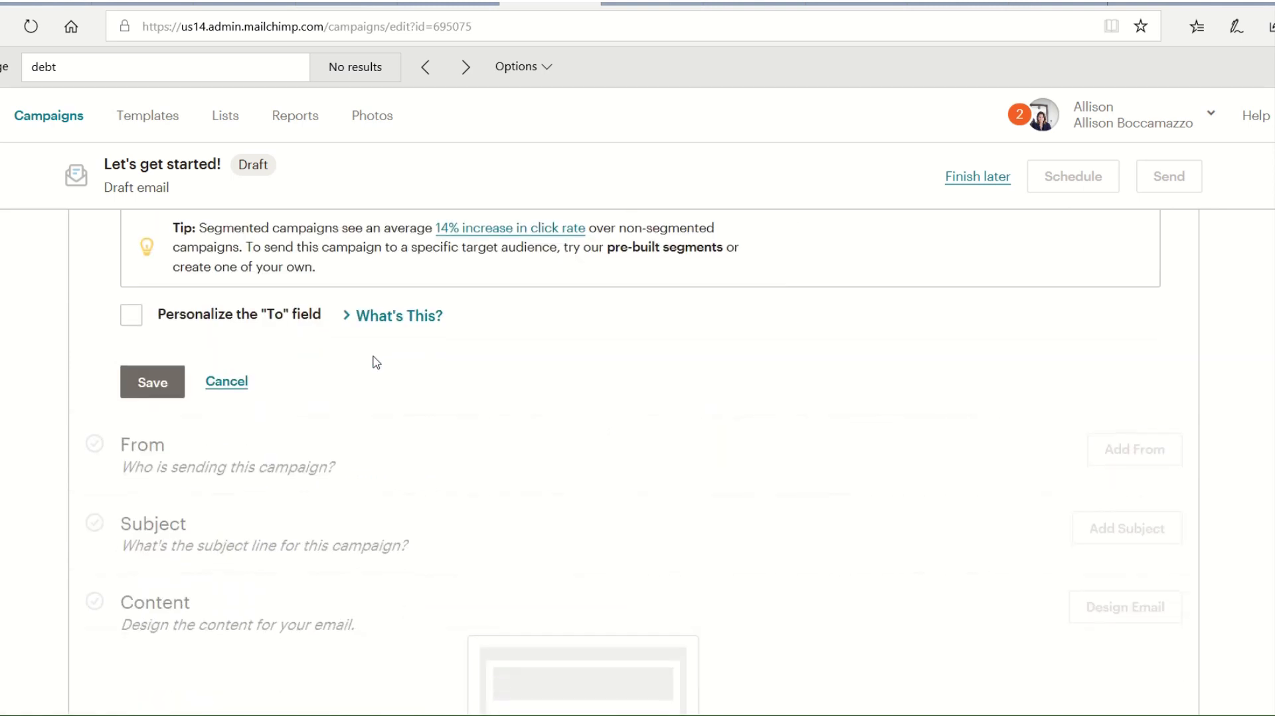
pyautogui.scroll(2, 373, 361)
pyautogui.scroll(-2, 341, 328)
pyautogui.scroll(2, 544, 464)
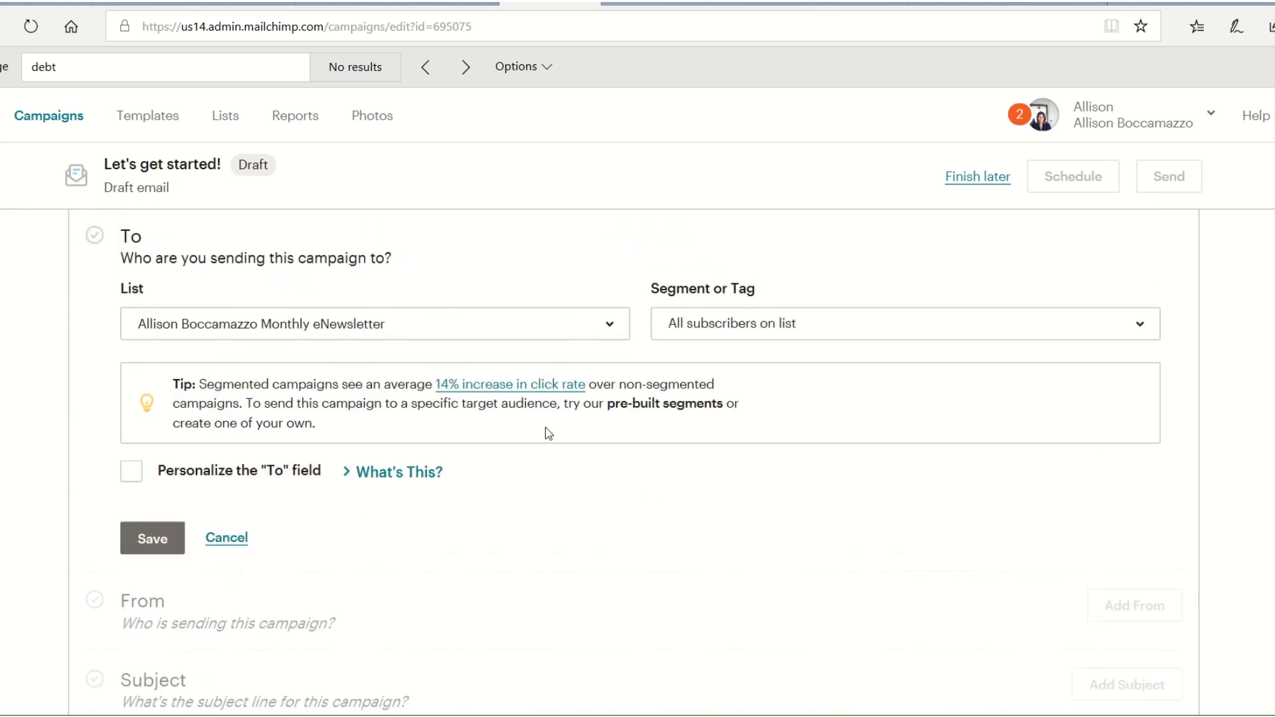
pyautogui.scroll(-2, 548, 434)
pyautogui.click(161, 391)
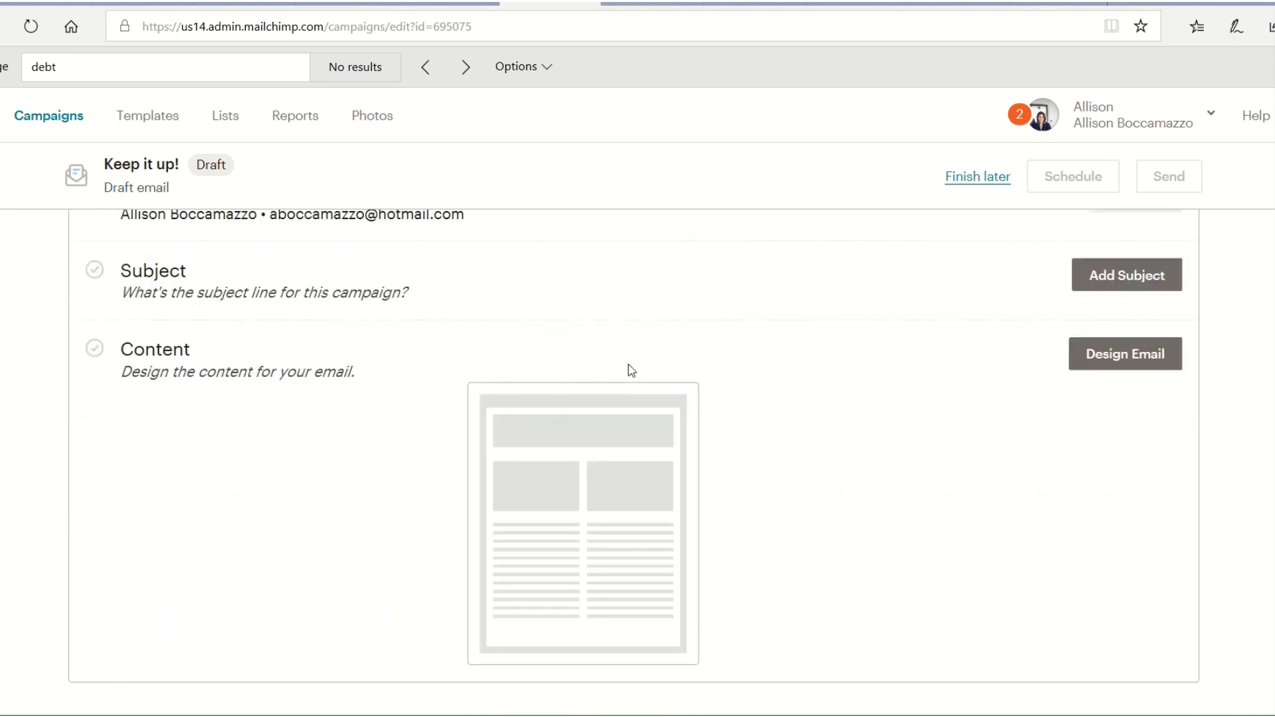
# Check the campaign's recipients summary and the sender name and e-mail address.
pyautogui.scroll(3, 631, 370)
pyautogui.scroll(-1, 478, 418)
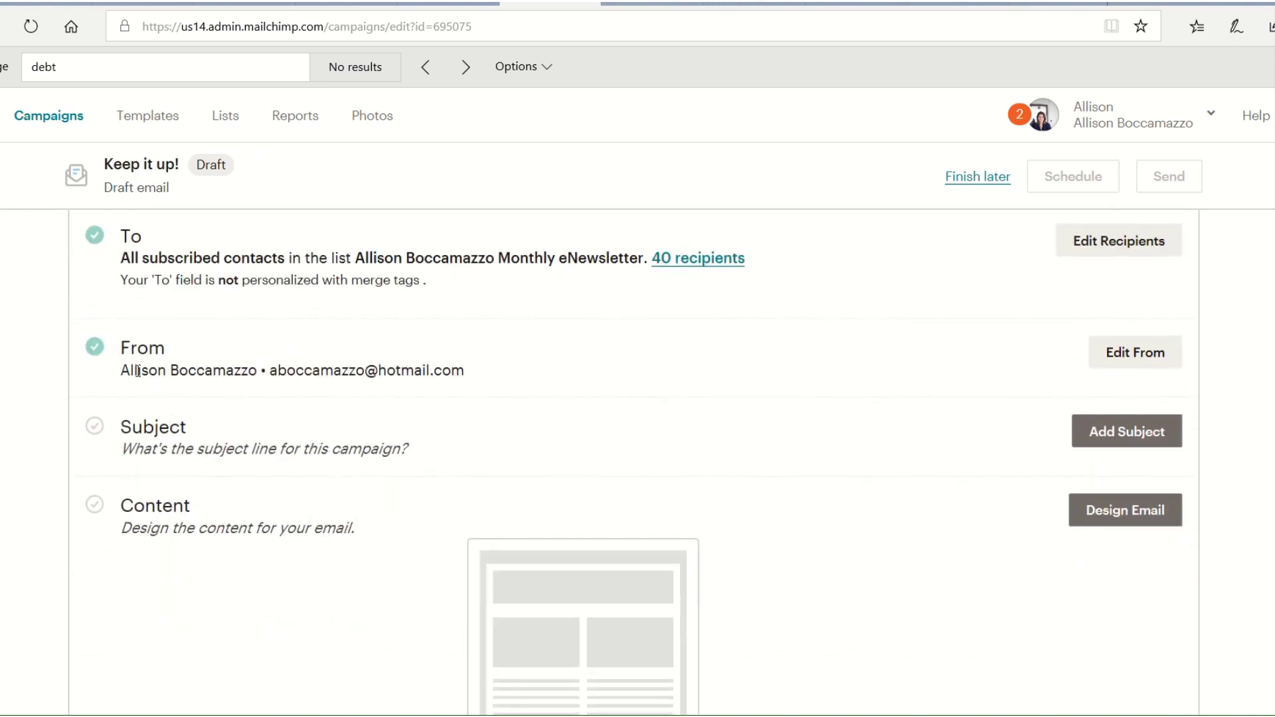
pyautogui.moveTo(138, 370); pyautogui.dragTo(288, 370)
pyautogui.click(490, 364)
pyautogui.click(289, 370)
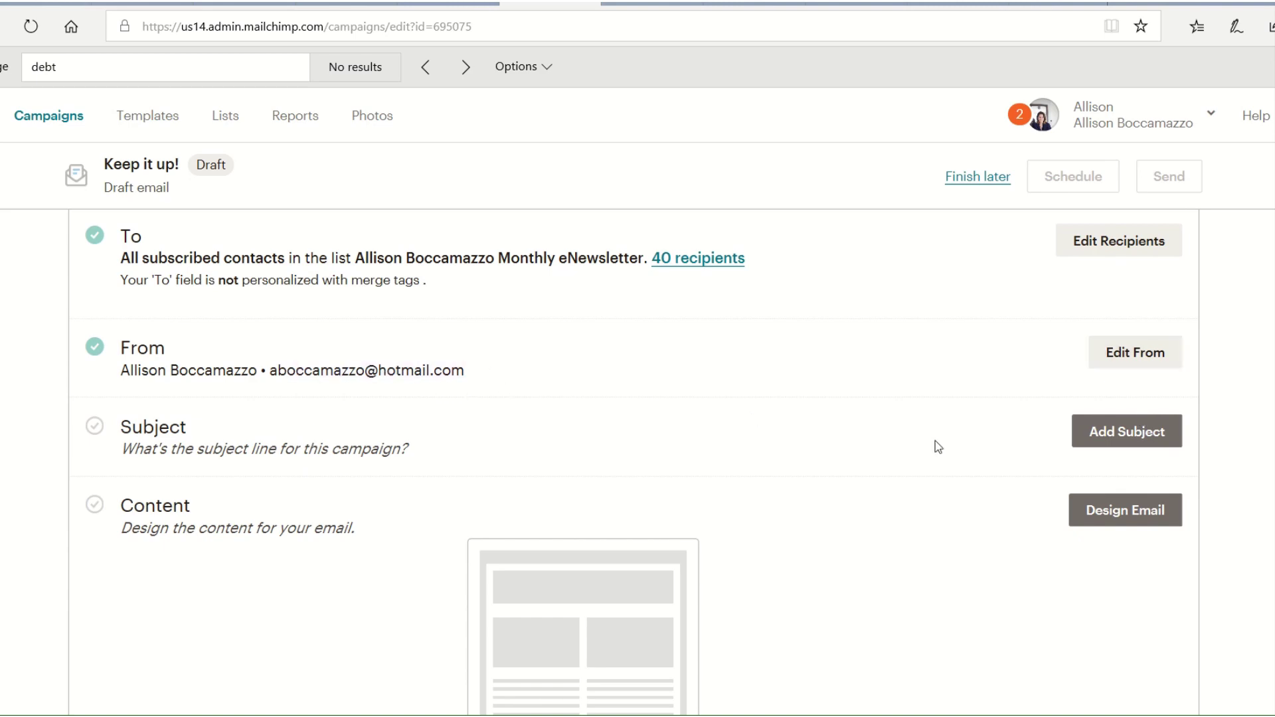
# Add the subject line "Welcome 2019!" to the campaign.
pyautogui.click(1106, 441)
pyautogui.write('Welcome 2019')
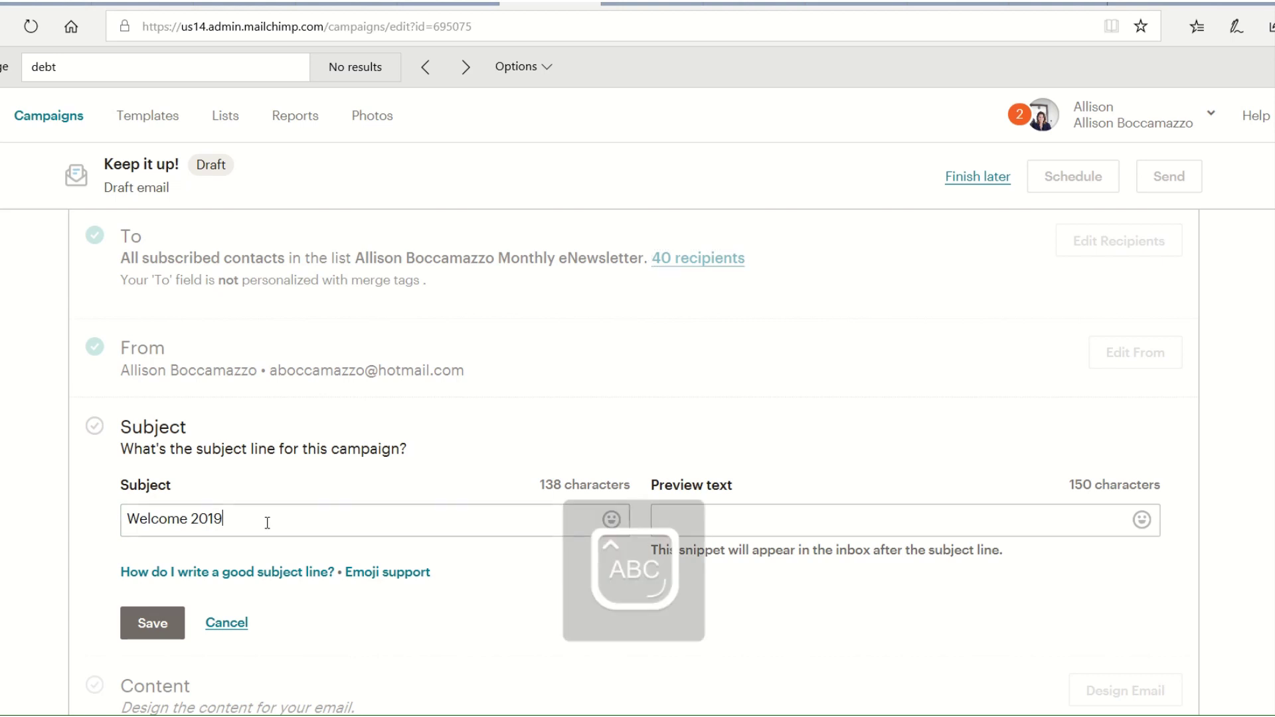
pyautogui.write('!')
pyautogui.press('Tab')
pyautogui.press('Tab')
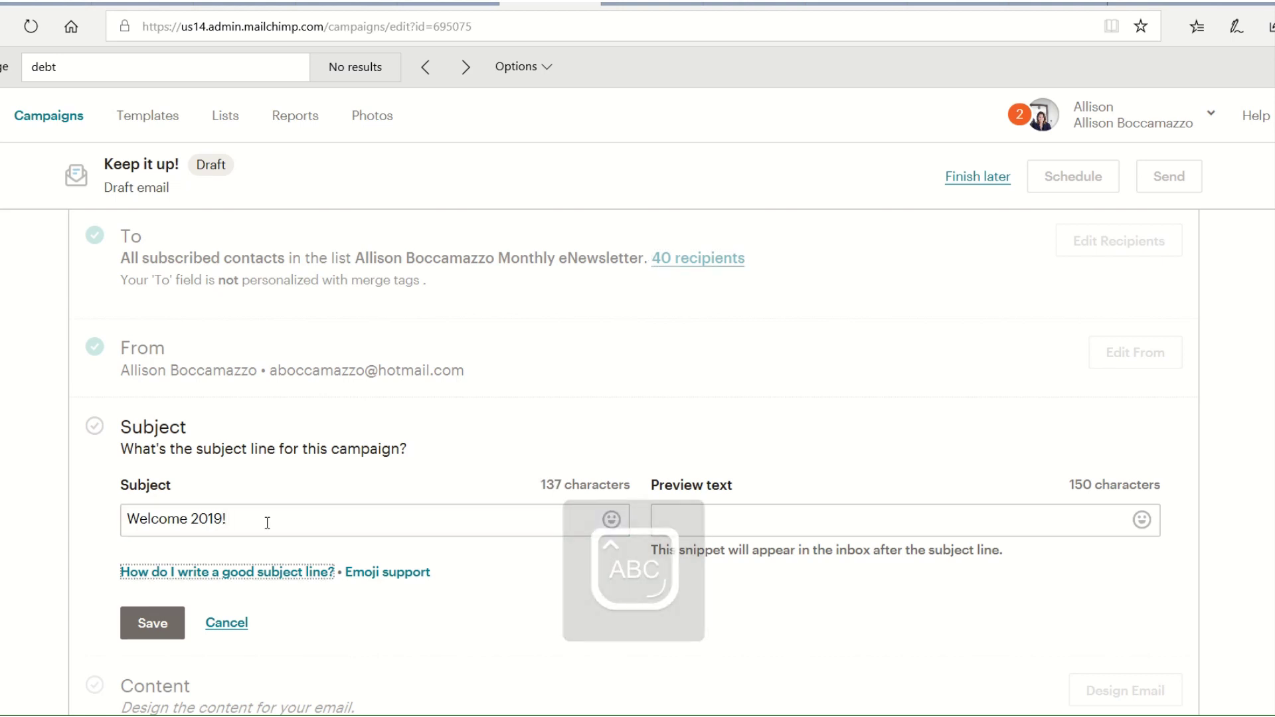
# Set the preview text to "Tips and Tricks" followed by a winking face emoji, and save the subject details.
pyautogui.click(717, 518)
pyautogui.write('tIPS')
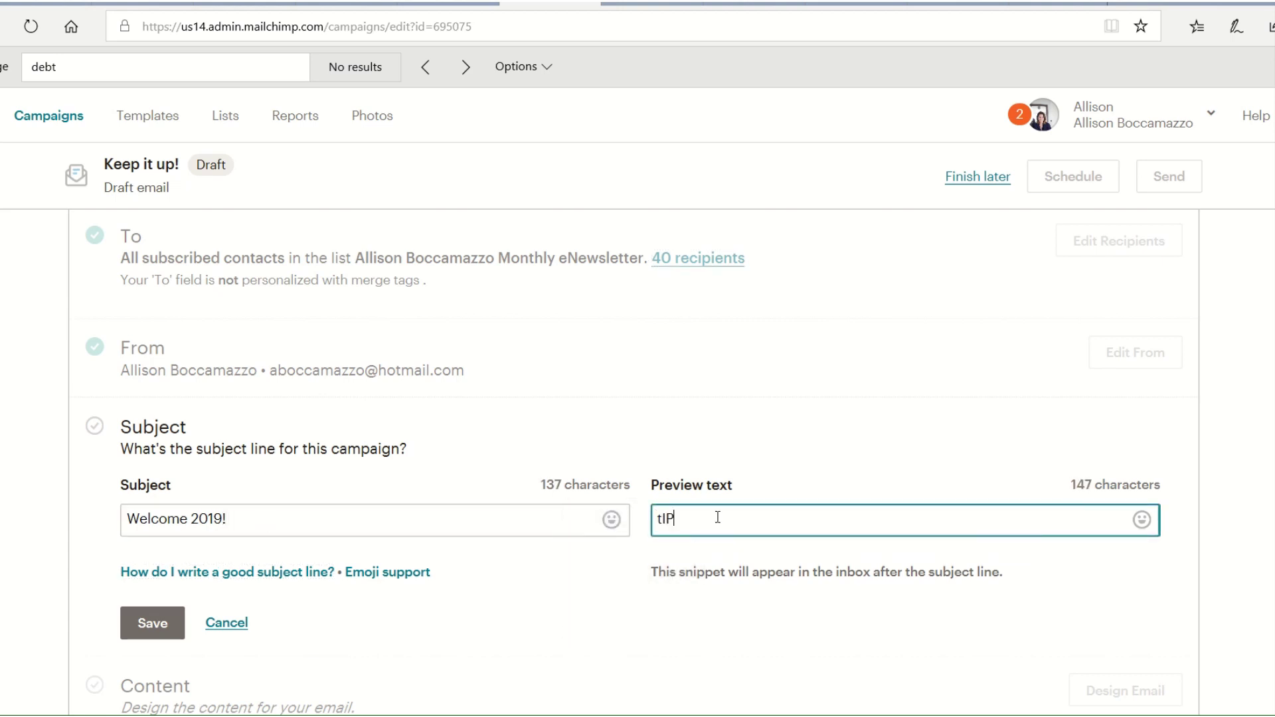
pyautogui.press('capslock')
pyautogui.press('BackSpace')
pyautogui.press('BackSpace')
pyautogui.press('BackSpace')
pyautogui.press('BackSpace')
pyautogui.press('BackSpace')
pyautogui.write('Tips and ')
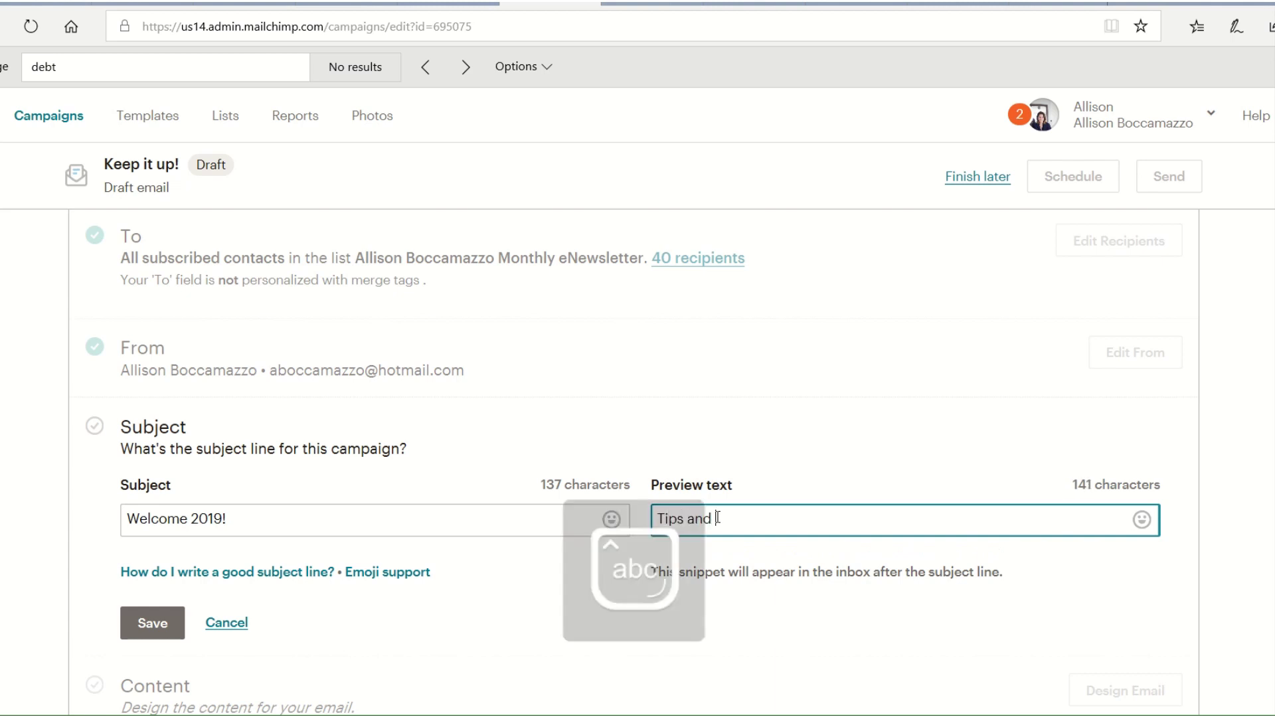
pyautogui.write('Tricks')
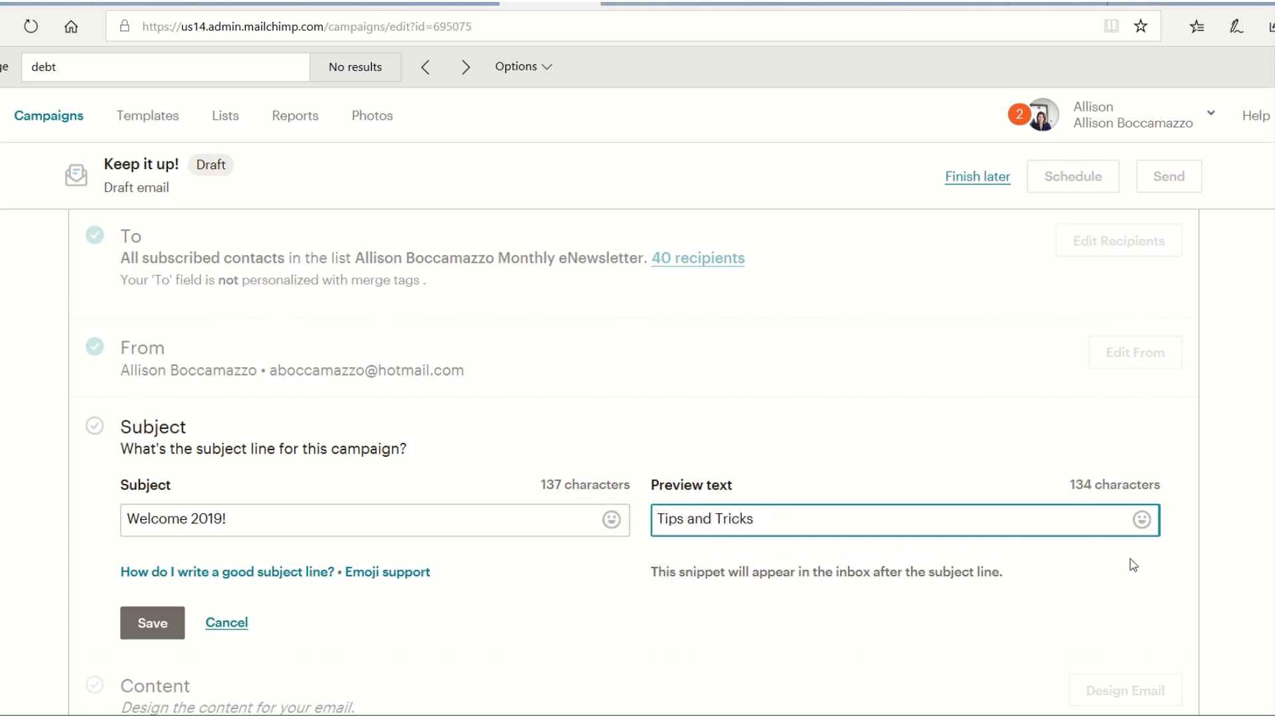
pyautogui.click(1142, 519)
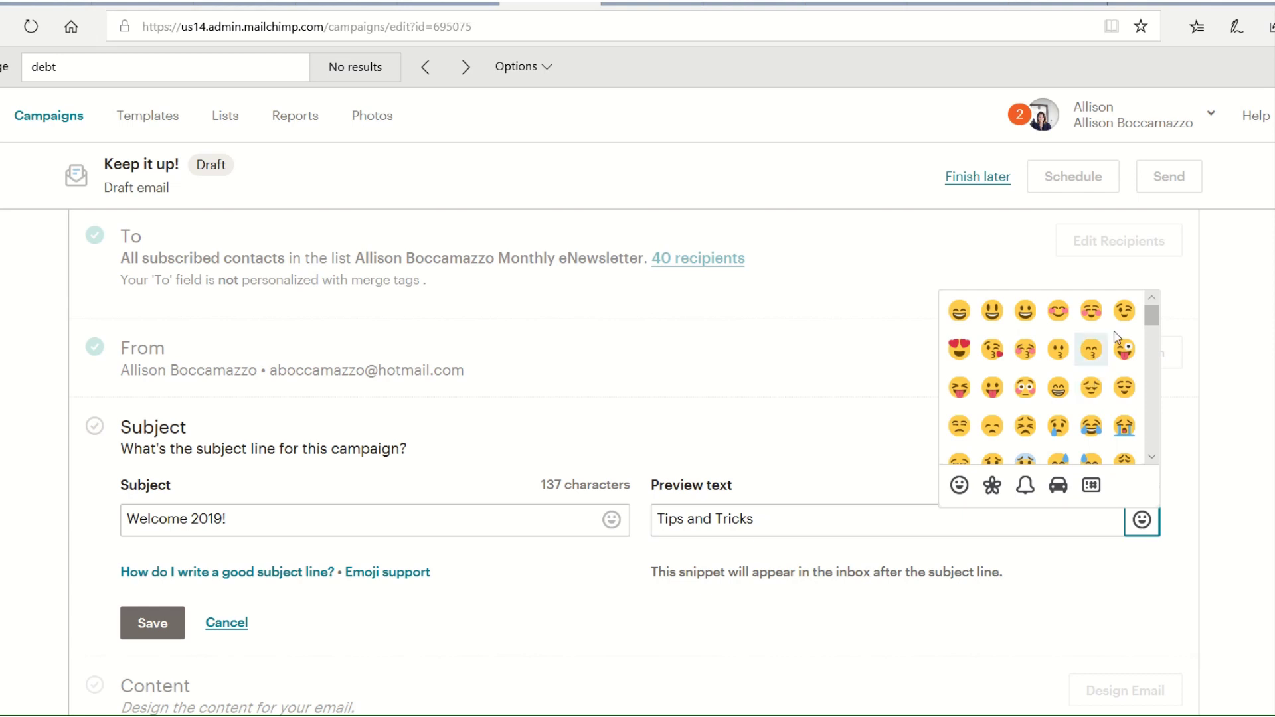
pyautogui.click(1124, 348)
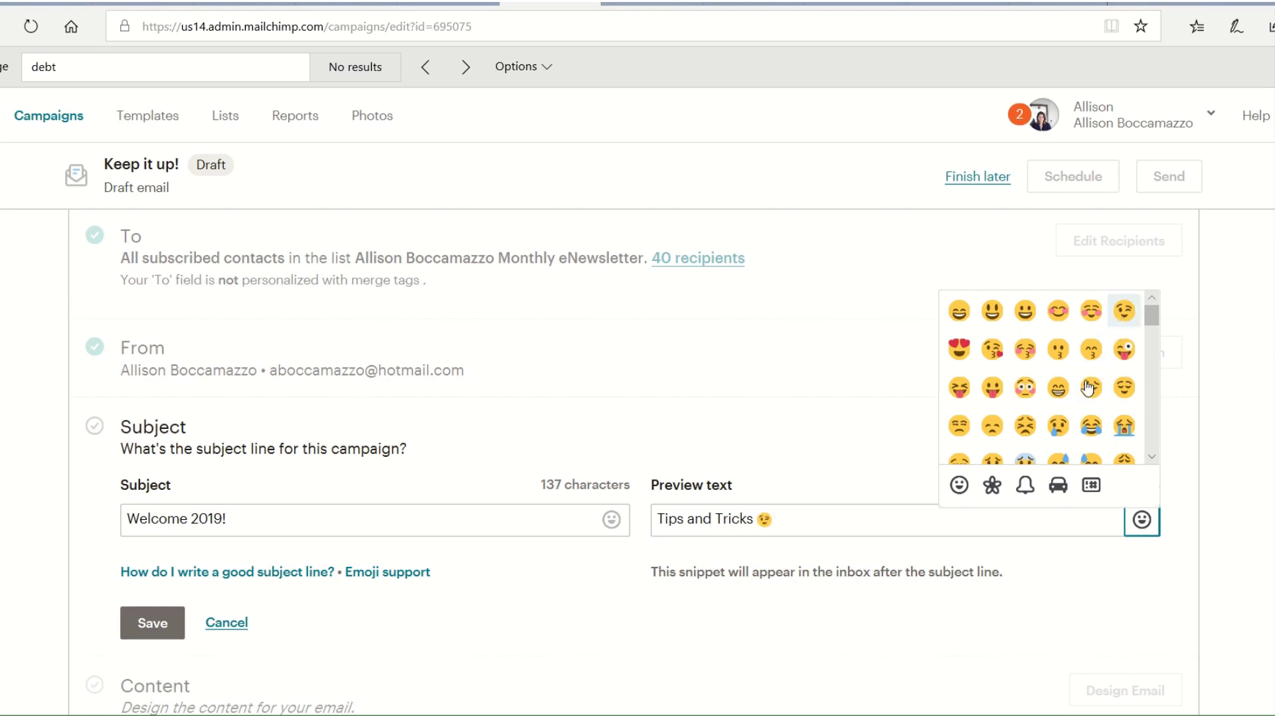
pyautogui.click(152, 623)
# Start designing the email's content and look over the featured layout templates.
pyautogui.scroll(-1, 224, 520)
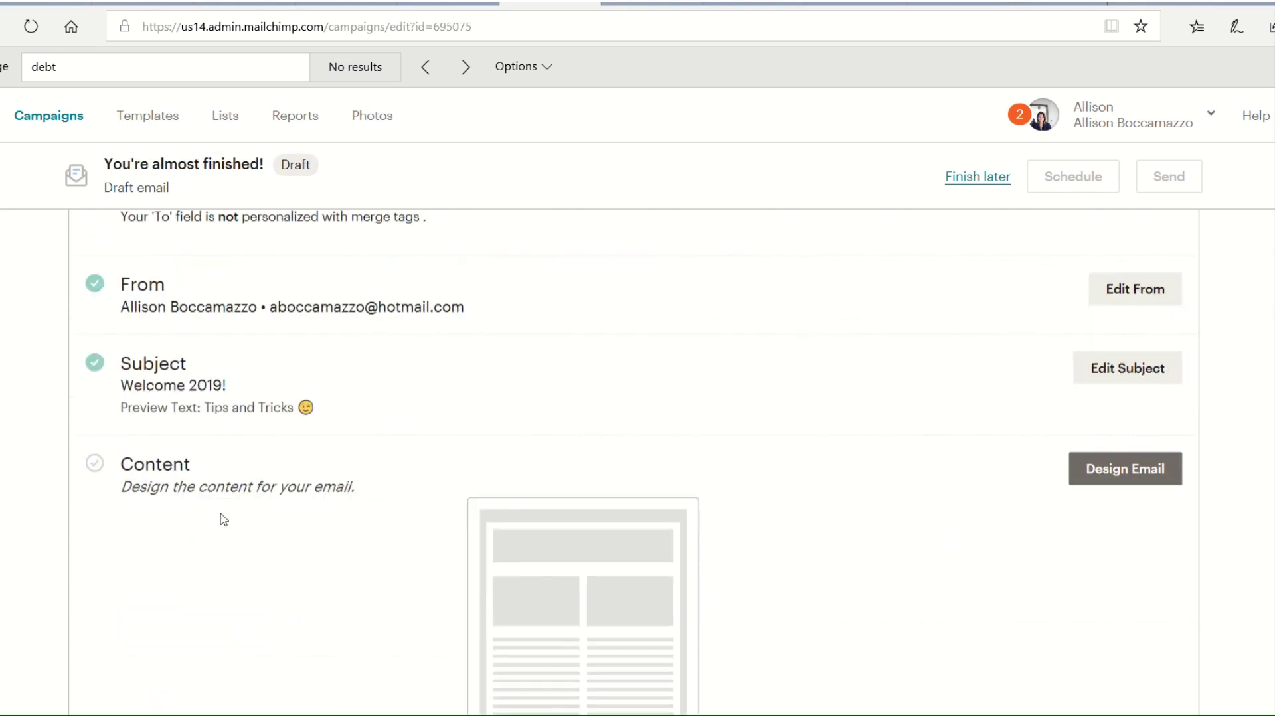
pyautogui.click(1116, 473)
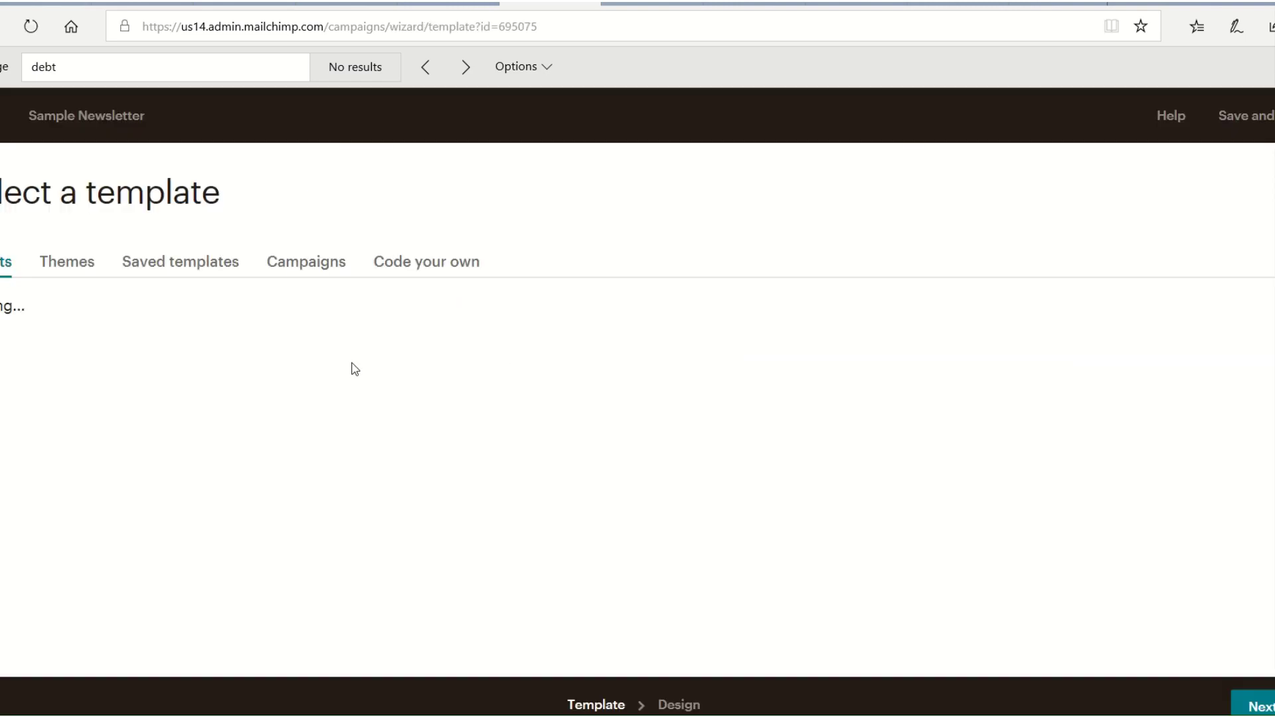
pyautogui.scroll(-4, 199, 314)
pyautogui.scroll(3, 227, 314)
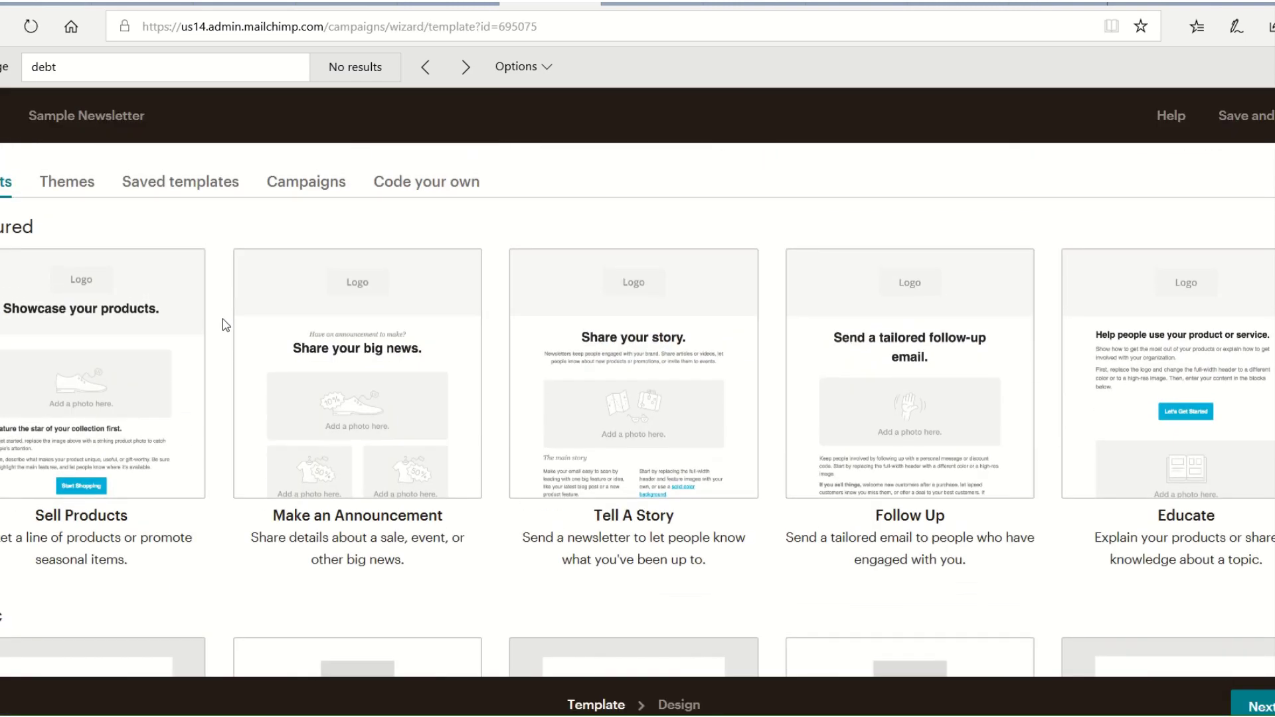
# Browse the featured and e-commerce designs among the template themes.
pyautogui.click(83, 183)
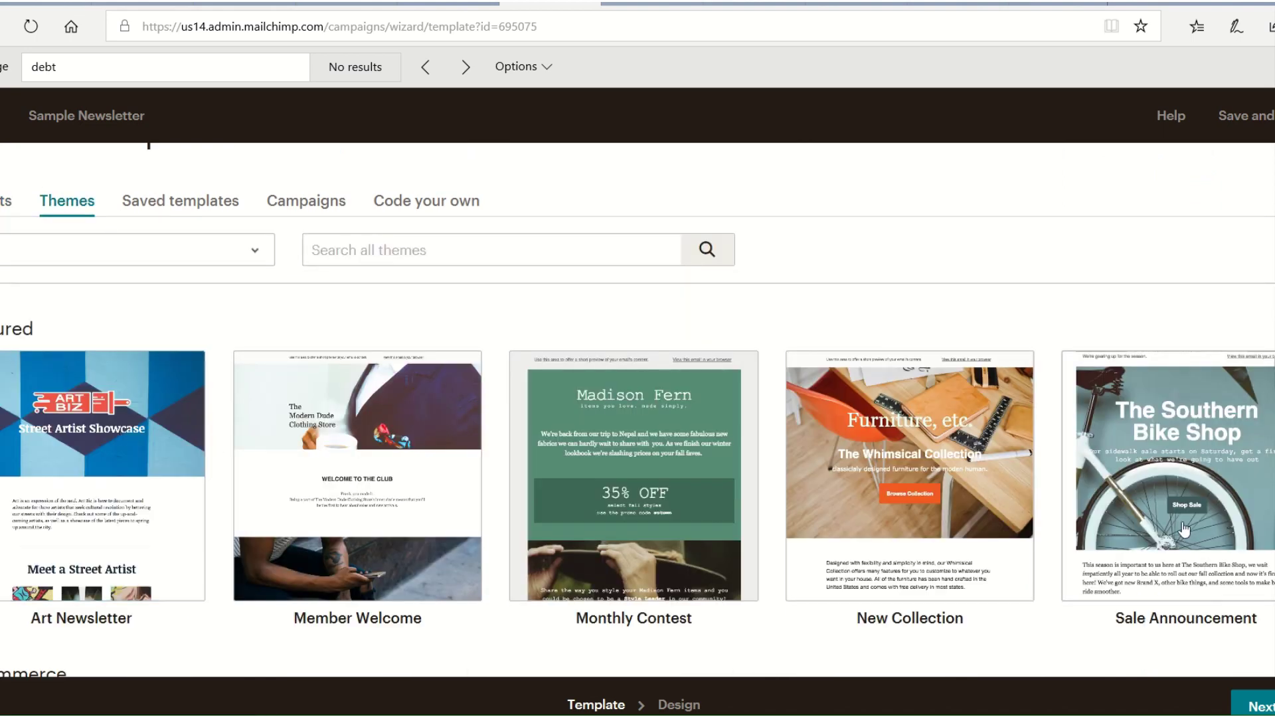
pyautogui.scroll(-2, 727, 470)
pyautogui.scroll(-4, 724, 469)
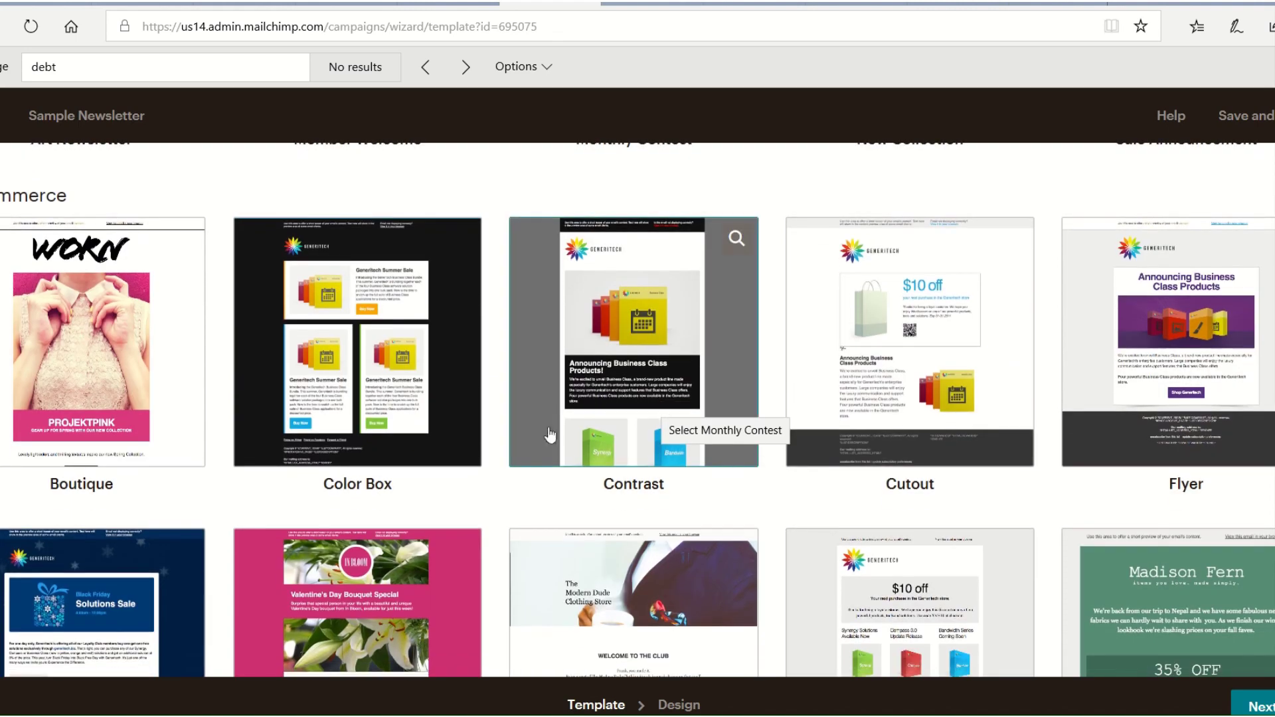
pyautogui.scroll(-6, 435, 396)
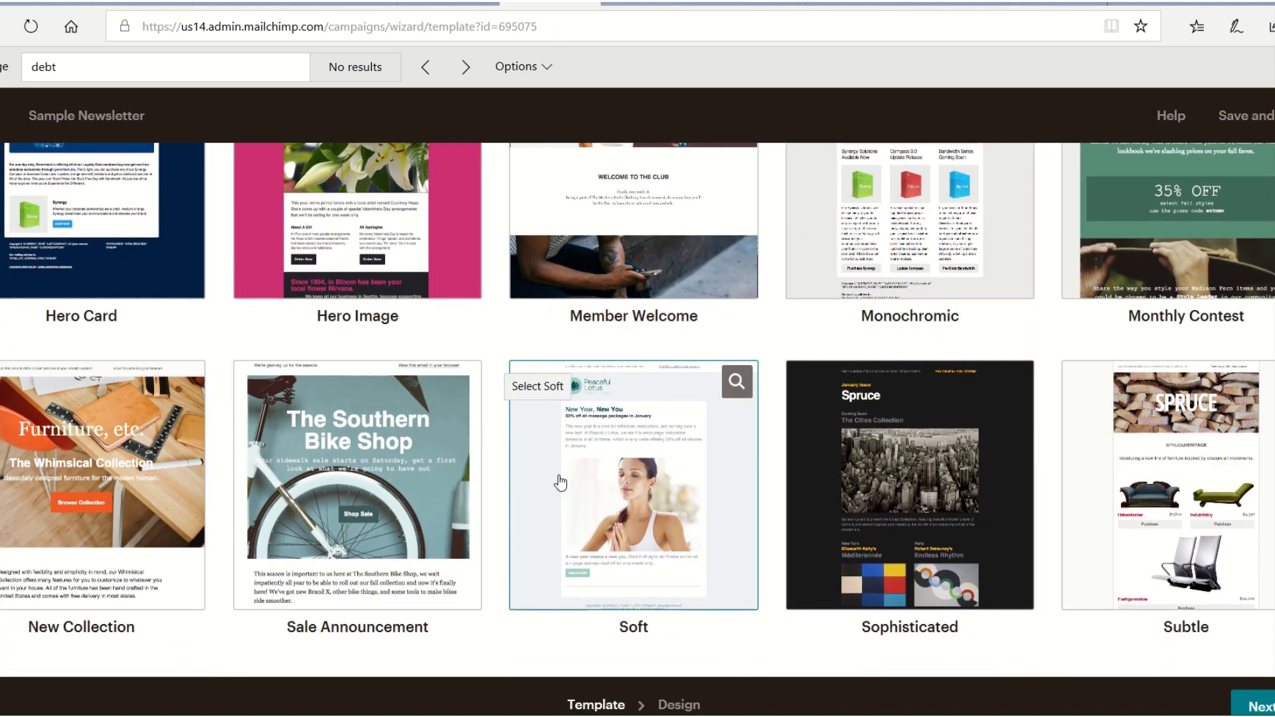
pyautogui.scroll(1, 552, 522)
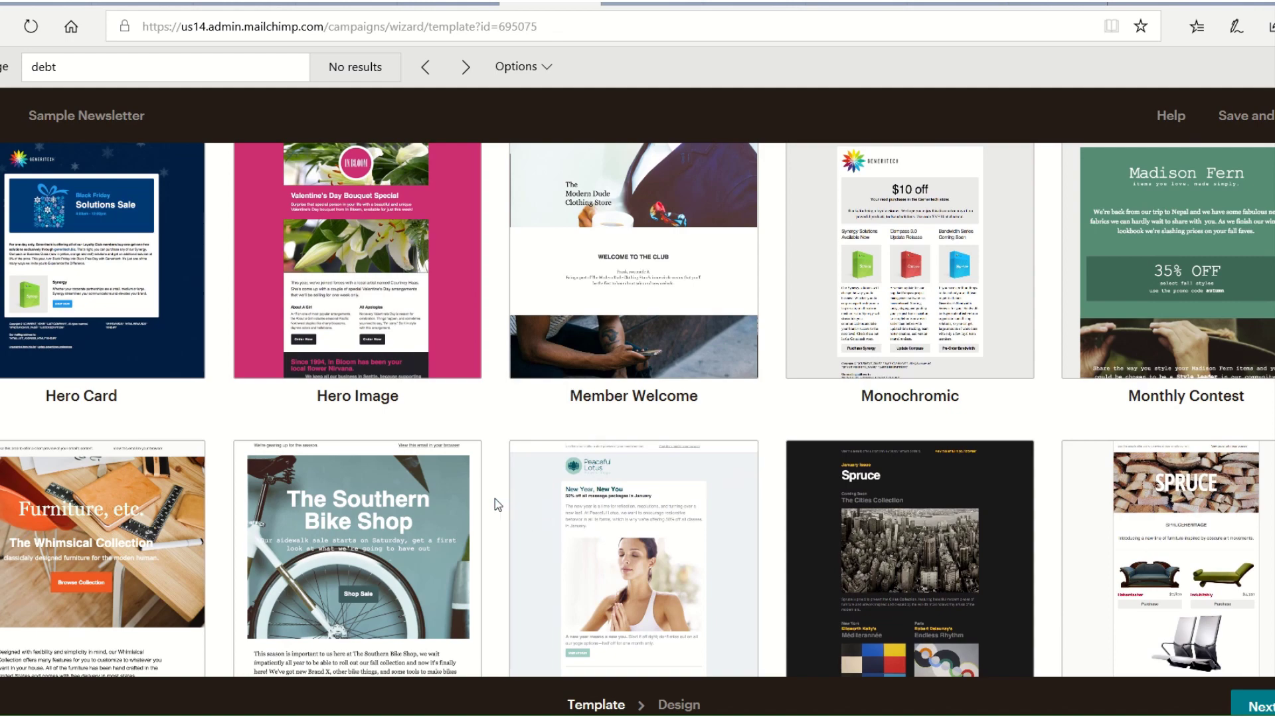
pyautogui.scroll(15, 496, 499)
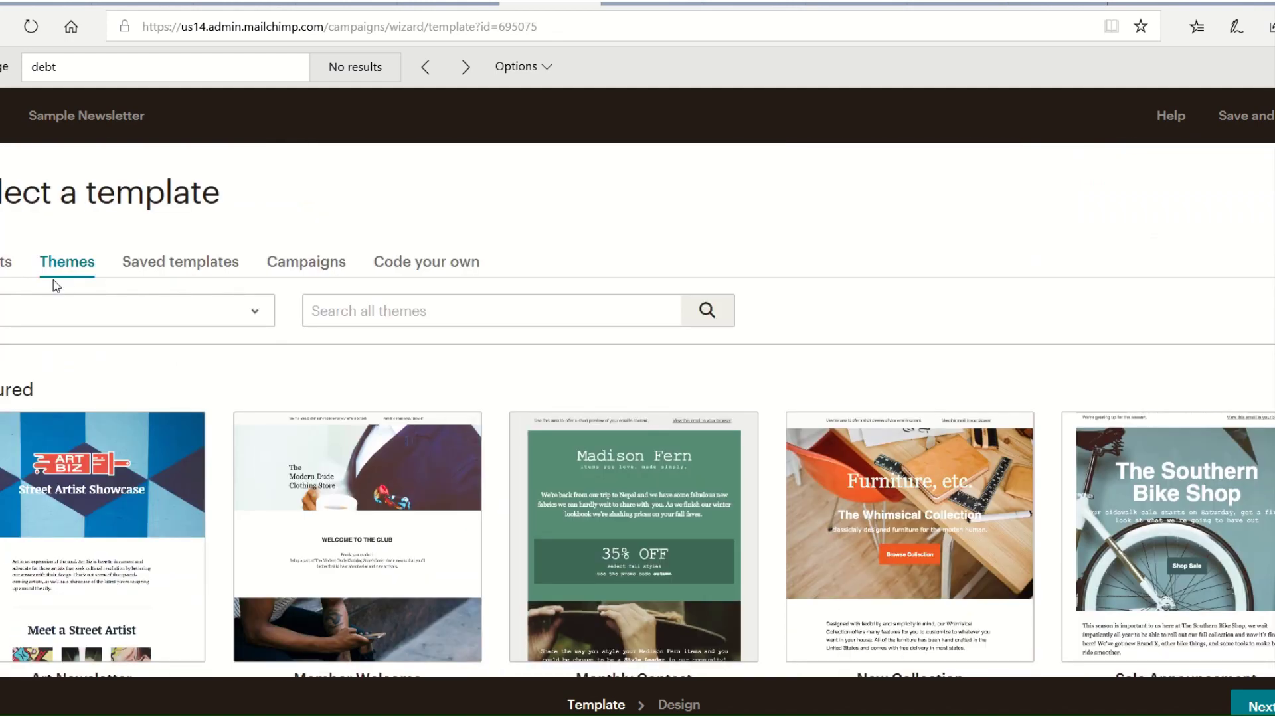
# Return to the template layouts and choose one of the basic column layouts for the newsletter.
pyautogui.click(18, 269)
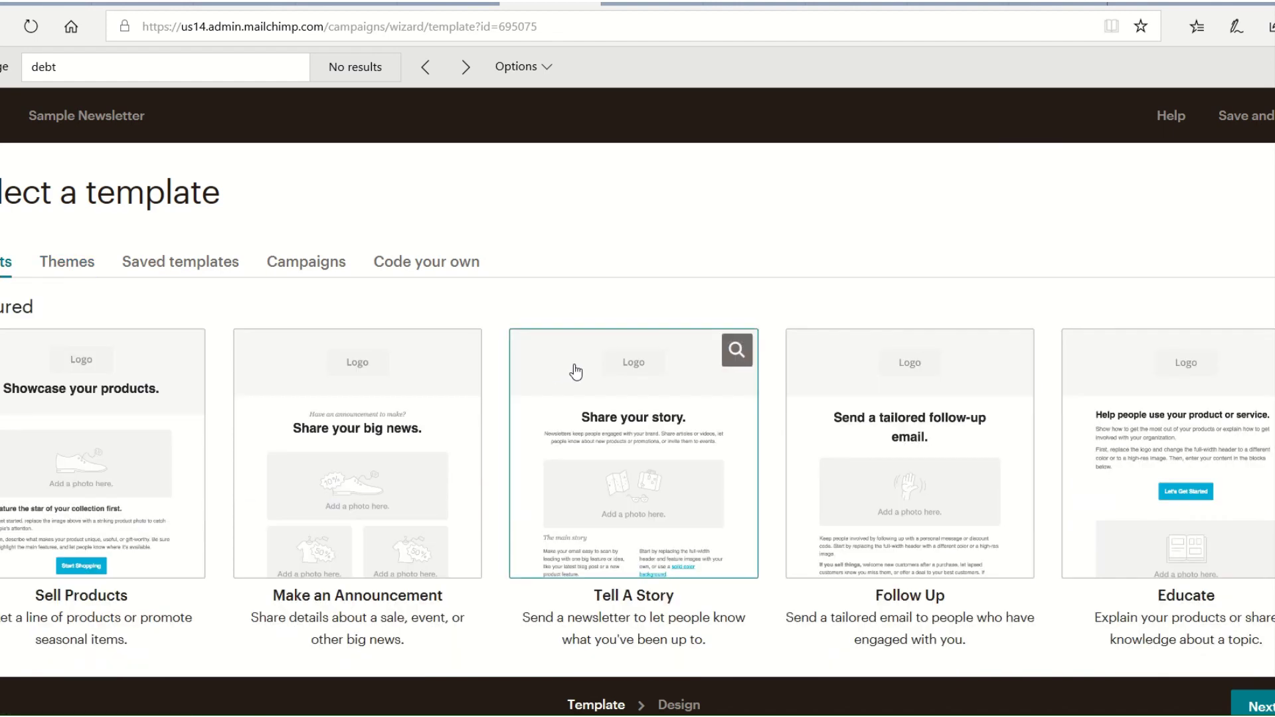
pyautogui.scroll(-3, 573, 376)
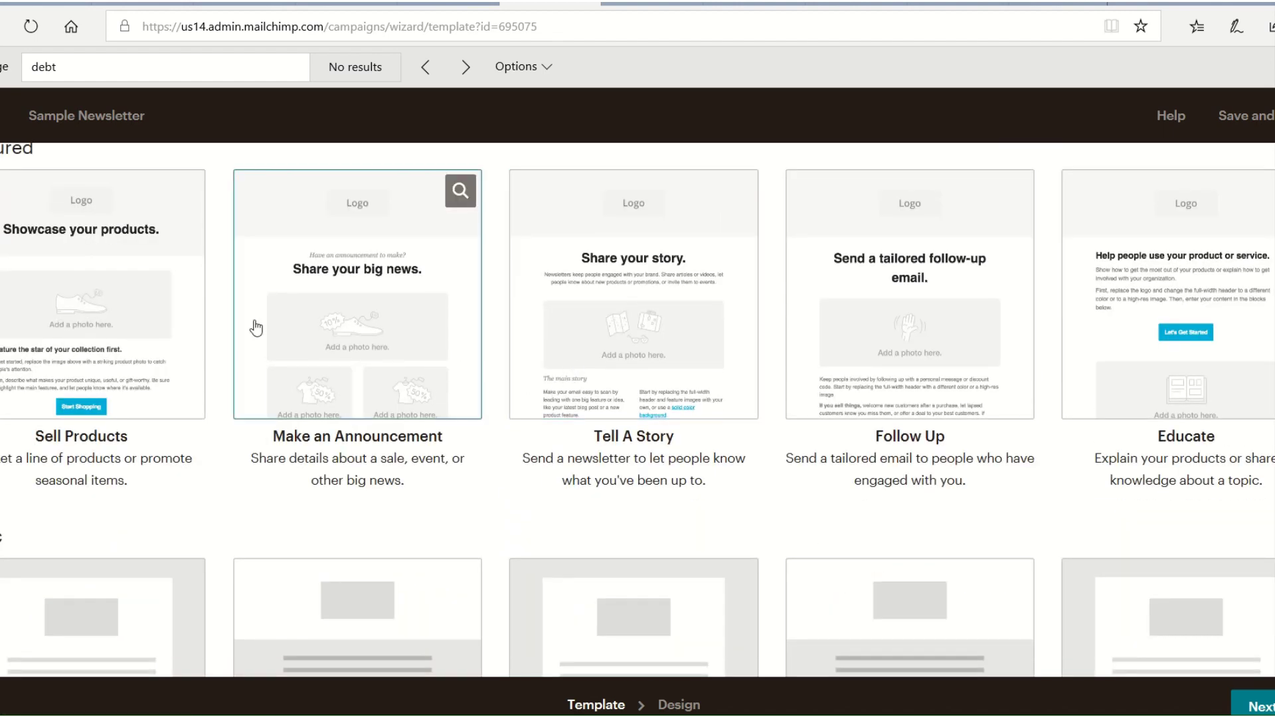
pyautogui.scroll(-4, 455, 339)
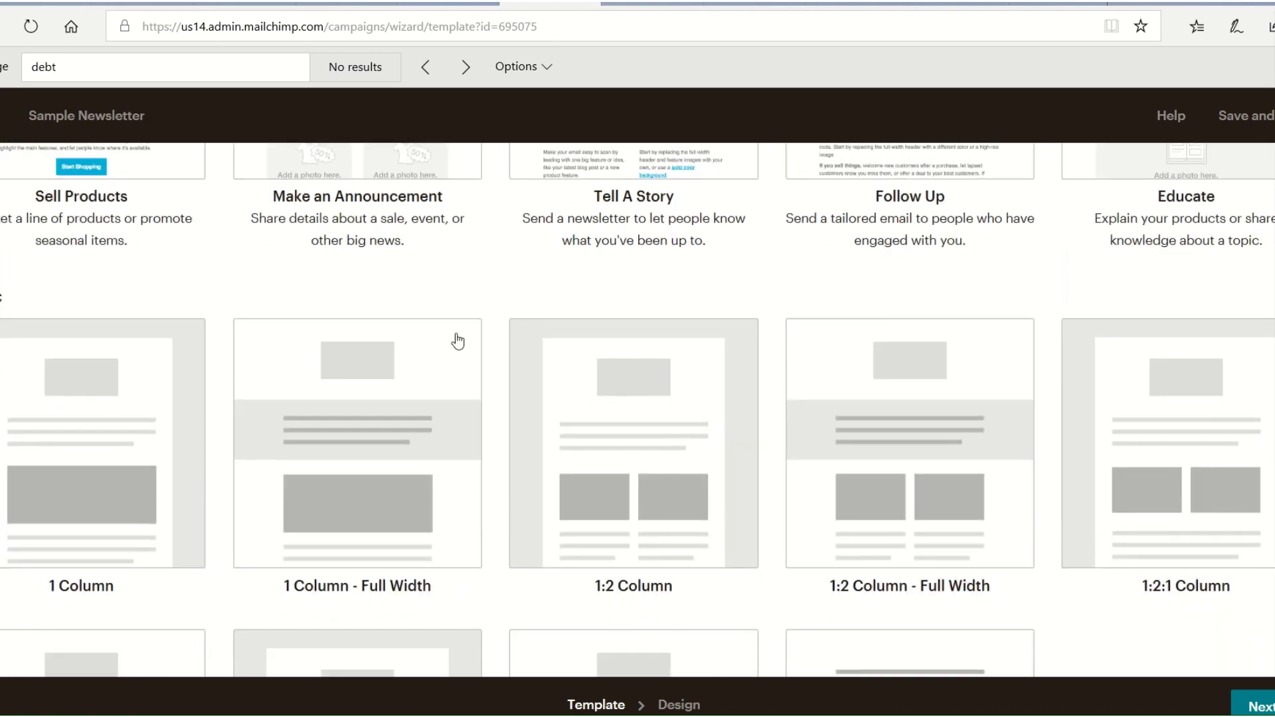
pyautogui.scroll(5, 421, 361)
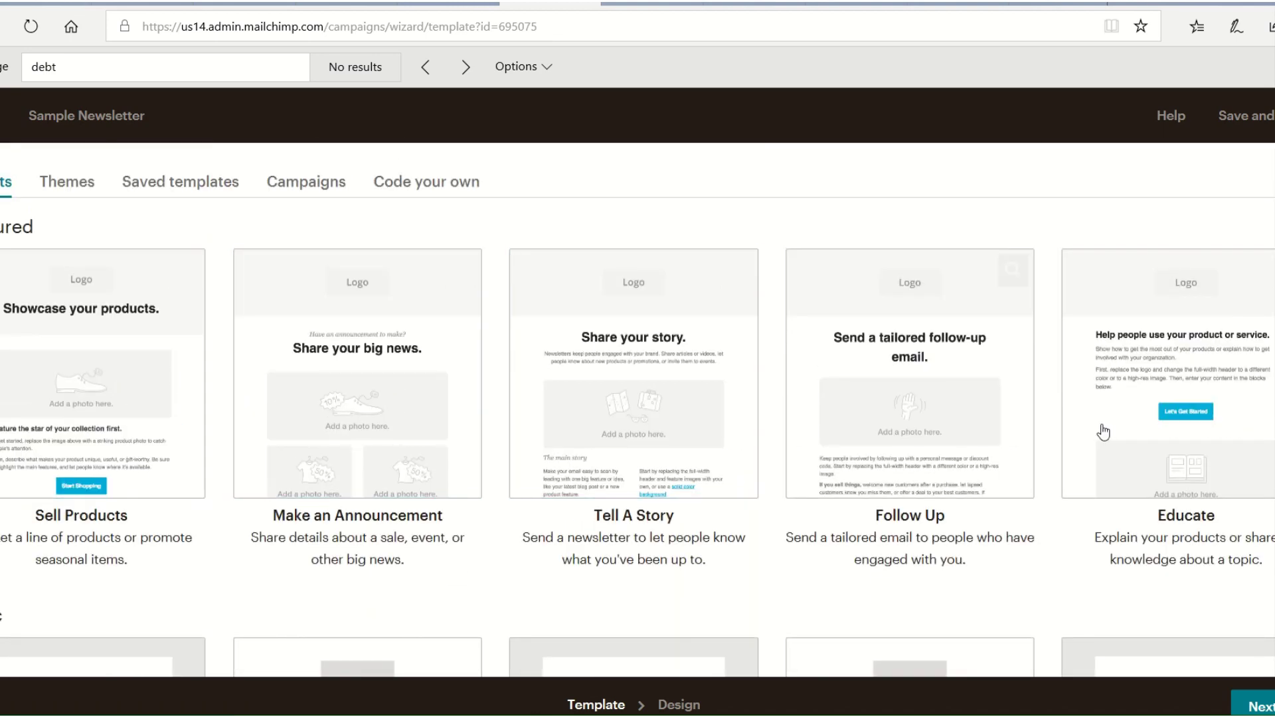
pyautogui.scroll(-5, 256, 396)
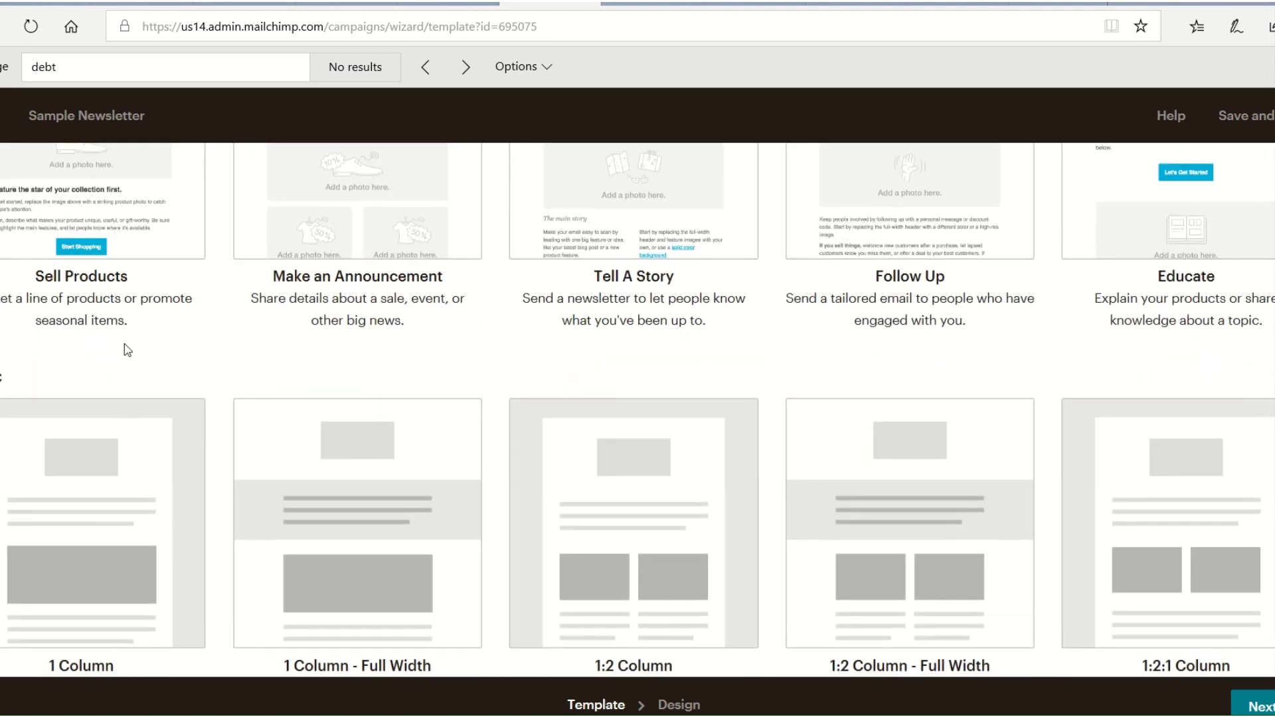
pyautogui.scroll(-1, 288, 410)
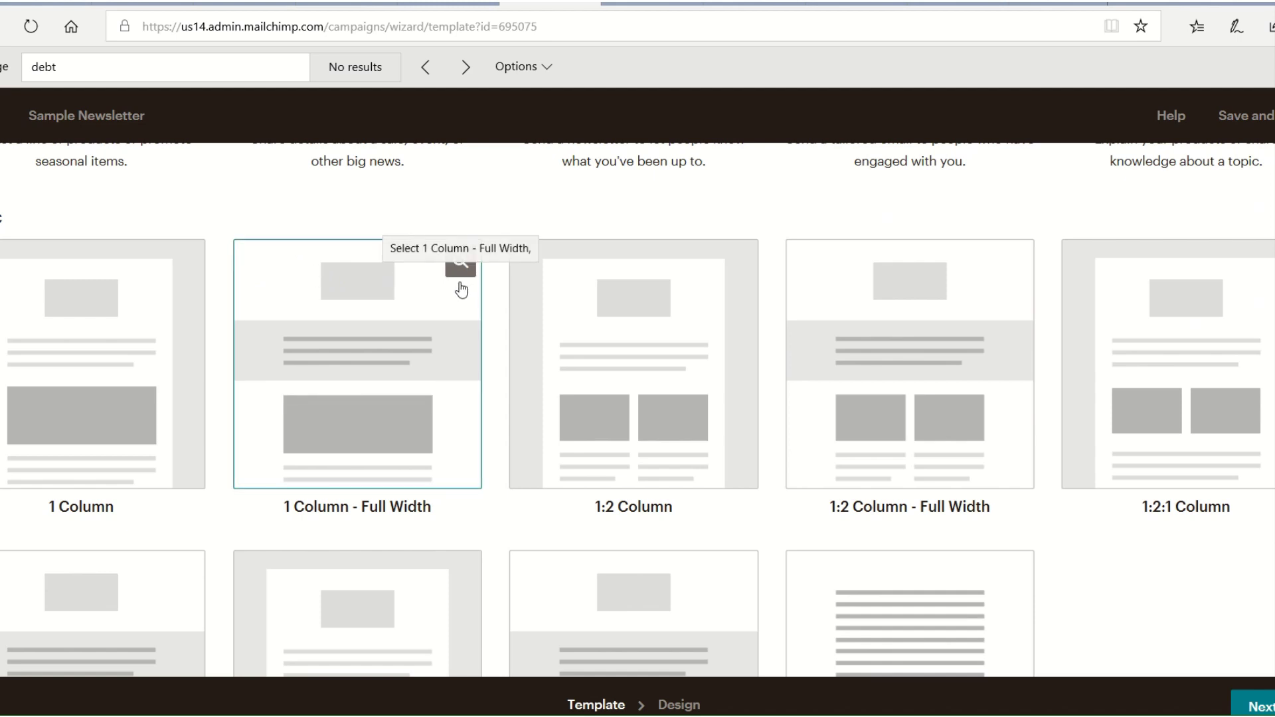
pyautogui.click(606, 406)
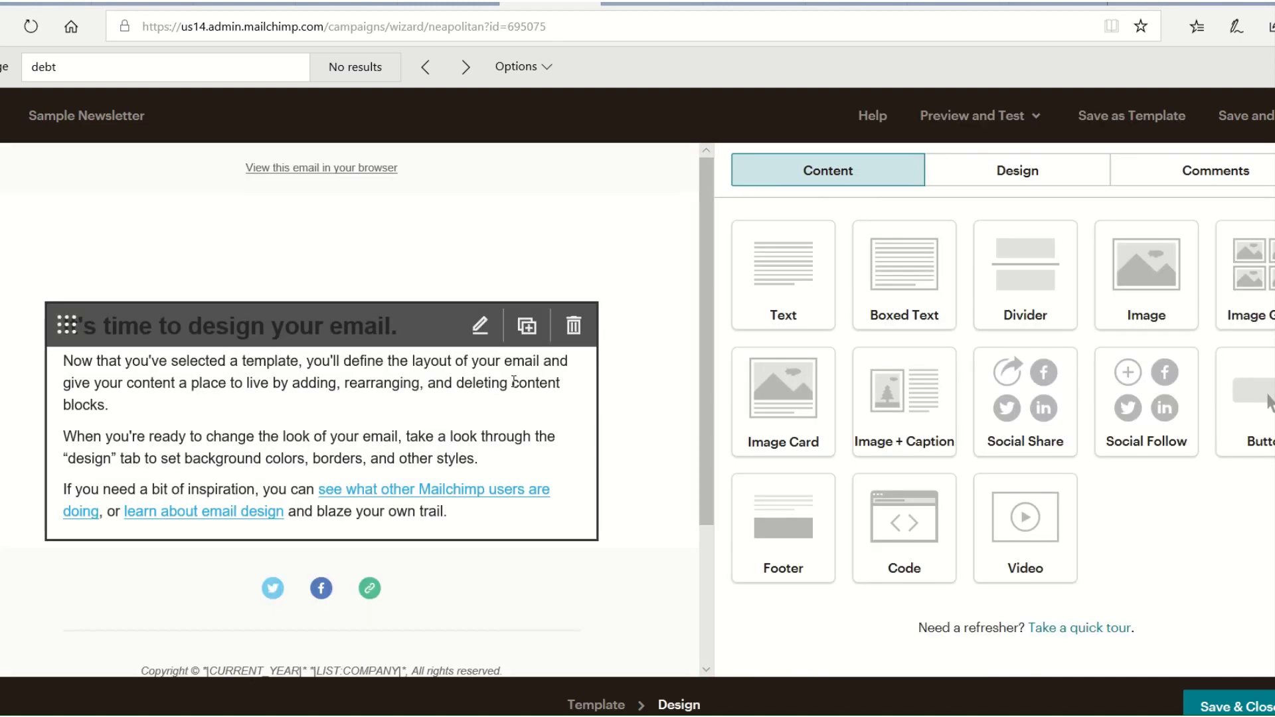
# Delete the placeholder text block and the logo block from the email design.
pyautogui.click(571, 322)
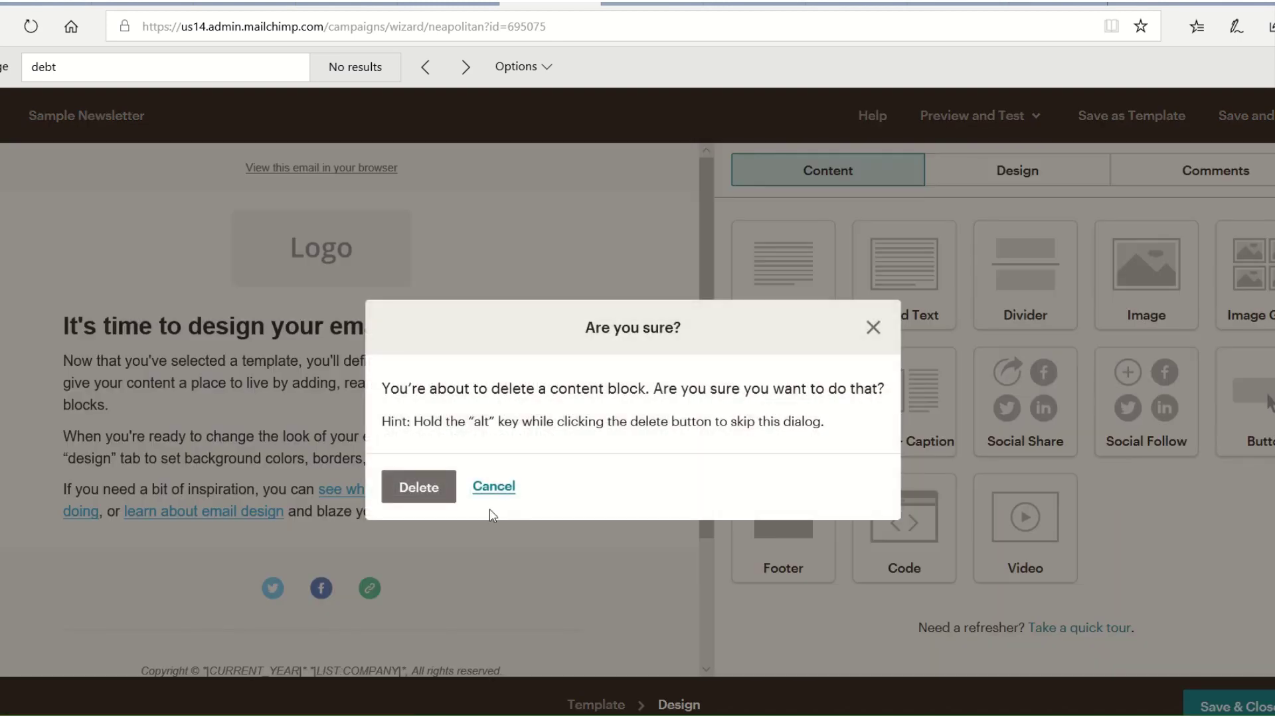
pyautogui.click(441, 496)
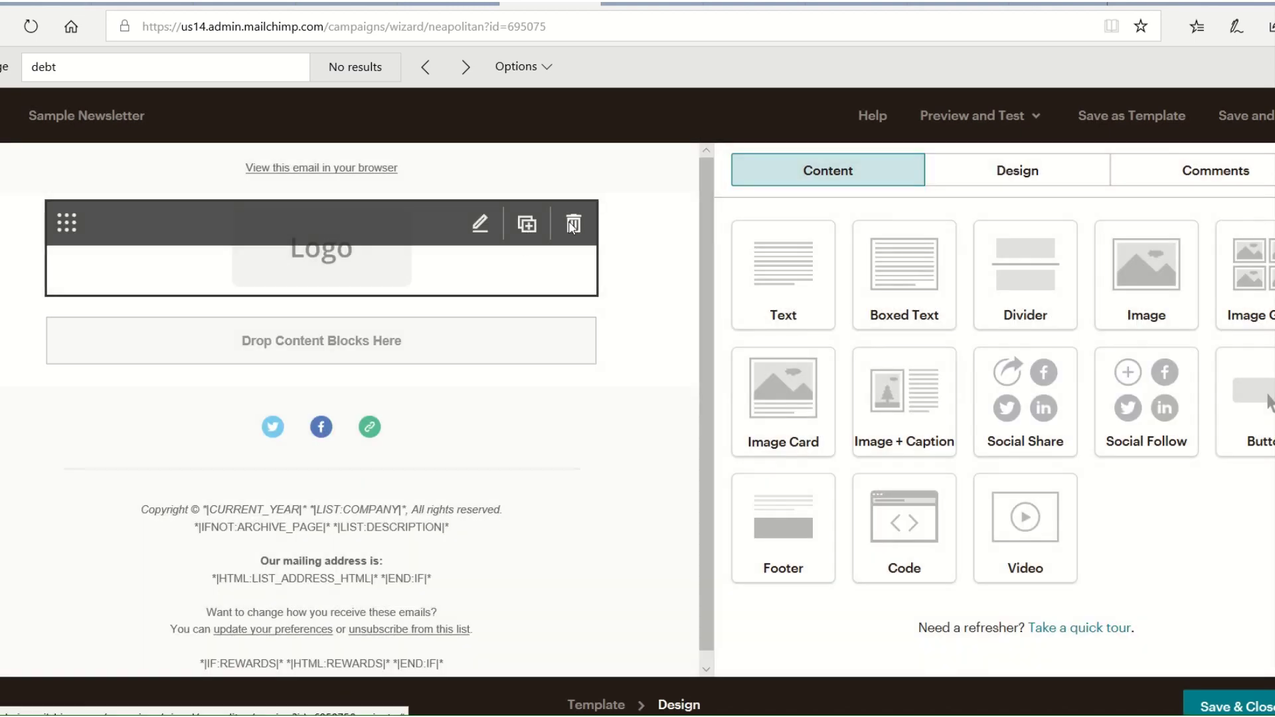
pyautogui.click(572, 227)
pyautogui.click(430, 488)
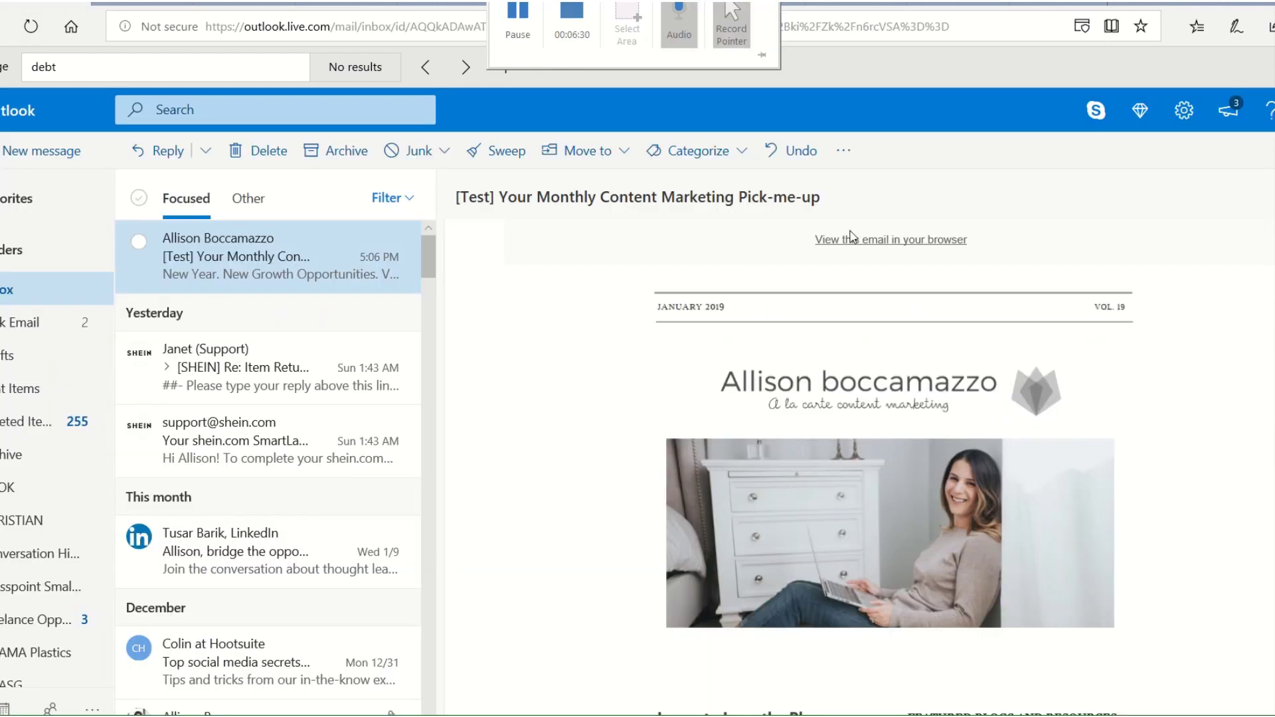
# Open the received test newsletter's browser version, look through it from top to bottom, and return to the inbox.
pyautogui.click(858, 241)
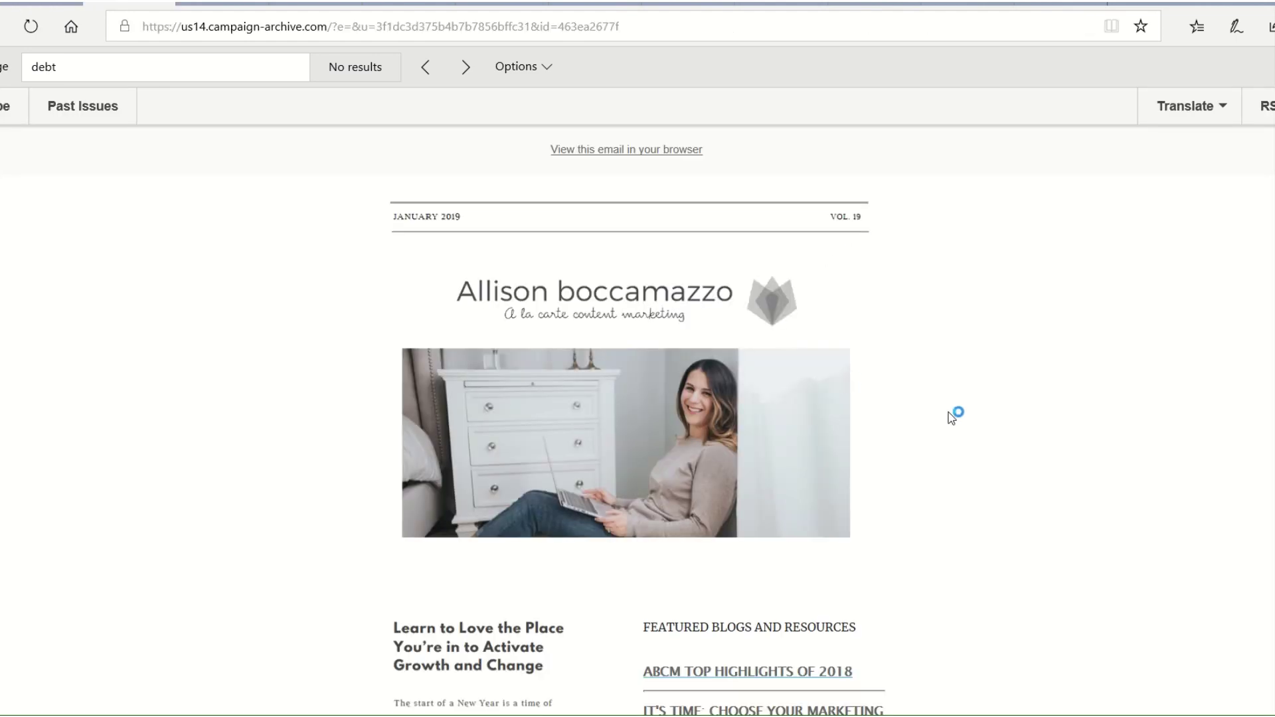
pyautogui.scroll(-6, 944, 412)
pyautogui.scroll(-4, 948, 415)
pyautogui.scroll(11, 947, 415)
pyautogui.click(164, 1)
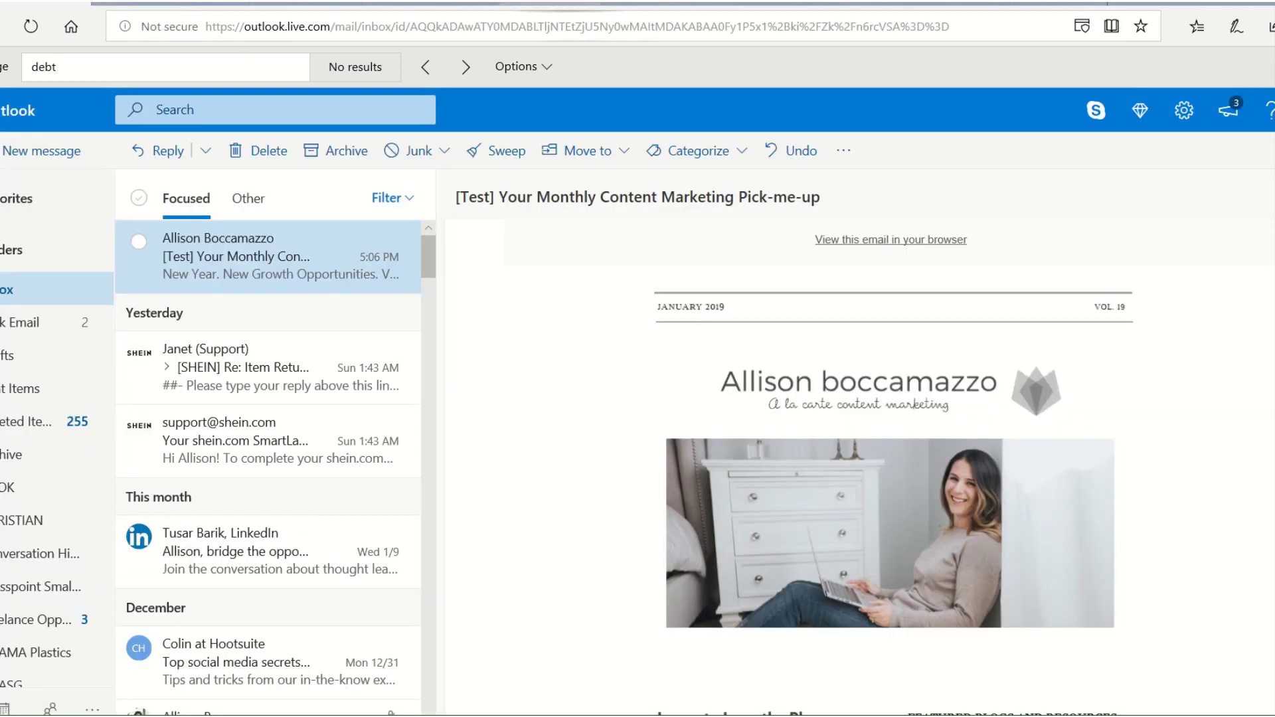
# Switch to the Mailchimp email design, add an Image block to each of the two empty content areas, and open the upper one for editing.
pyautogui.click(562, 2)
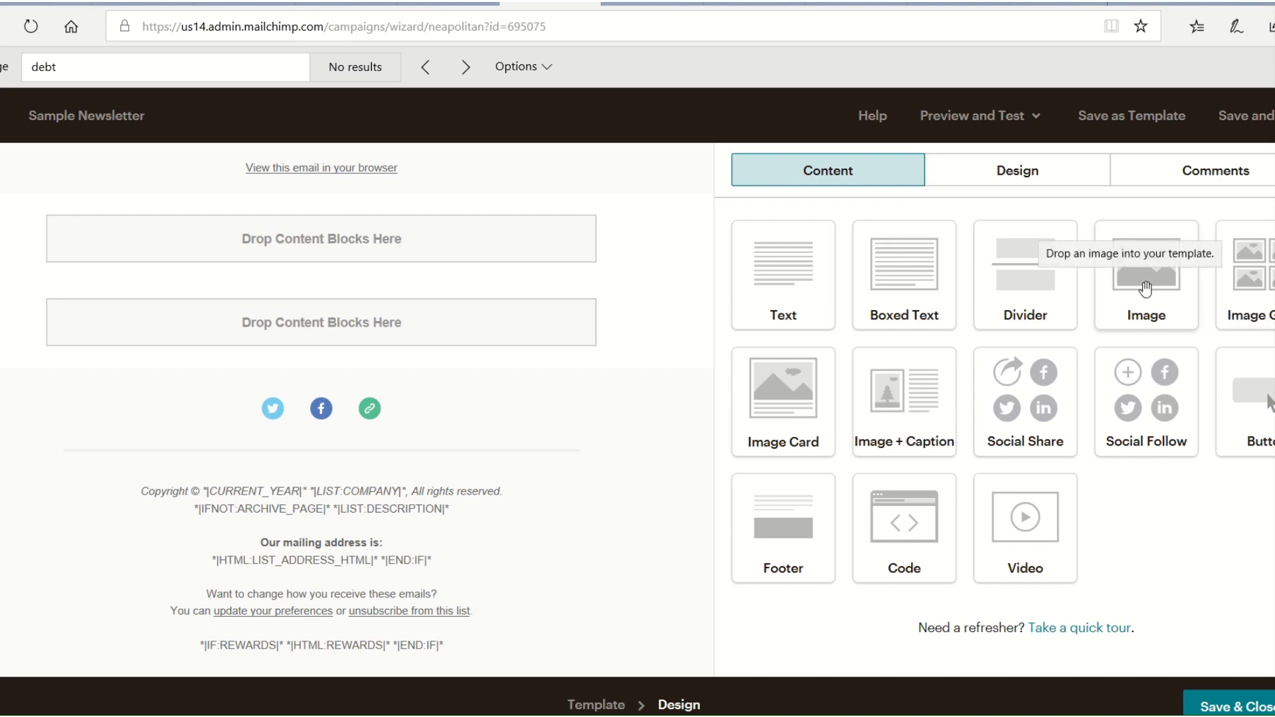
pyautogui.moveTo(1145, 287); pyautogui.dragTo(298, 210)
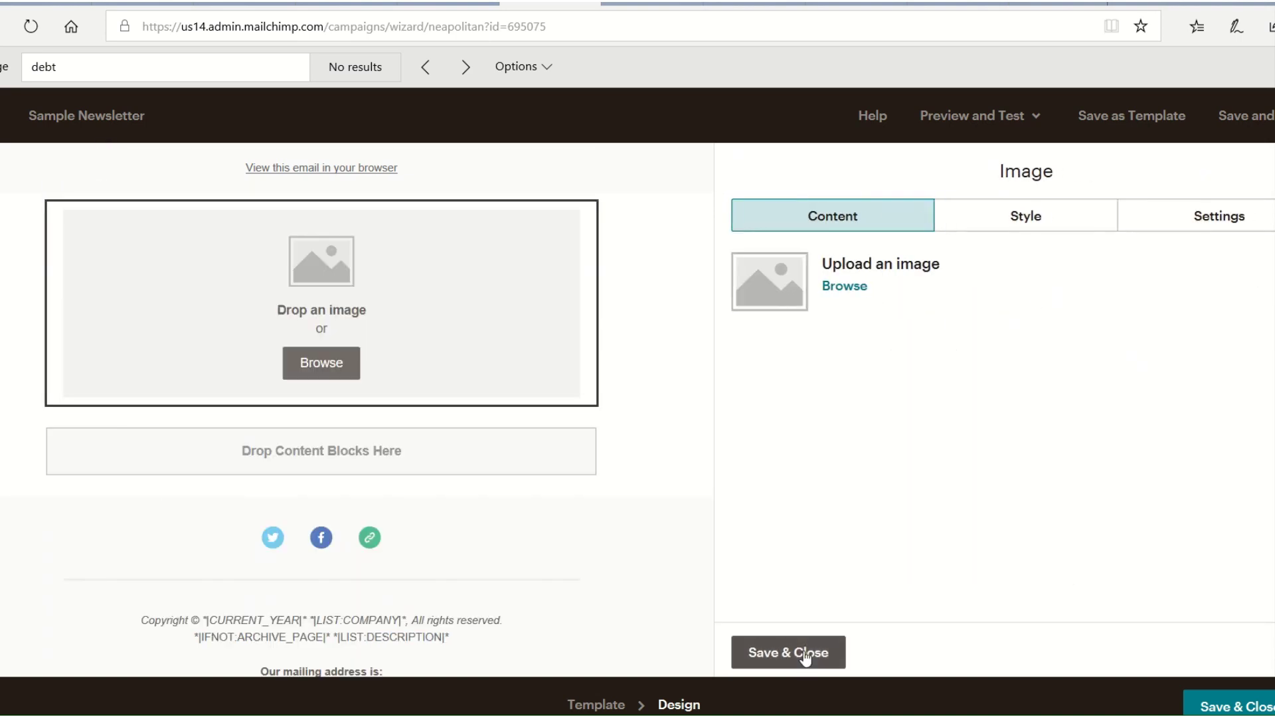
pyautogui.click(805, 652)
pyautogui.moveTo(1145, 315); pyautogui.dragTo(300, 425)
pyautogui.click(805, 653)
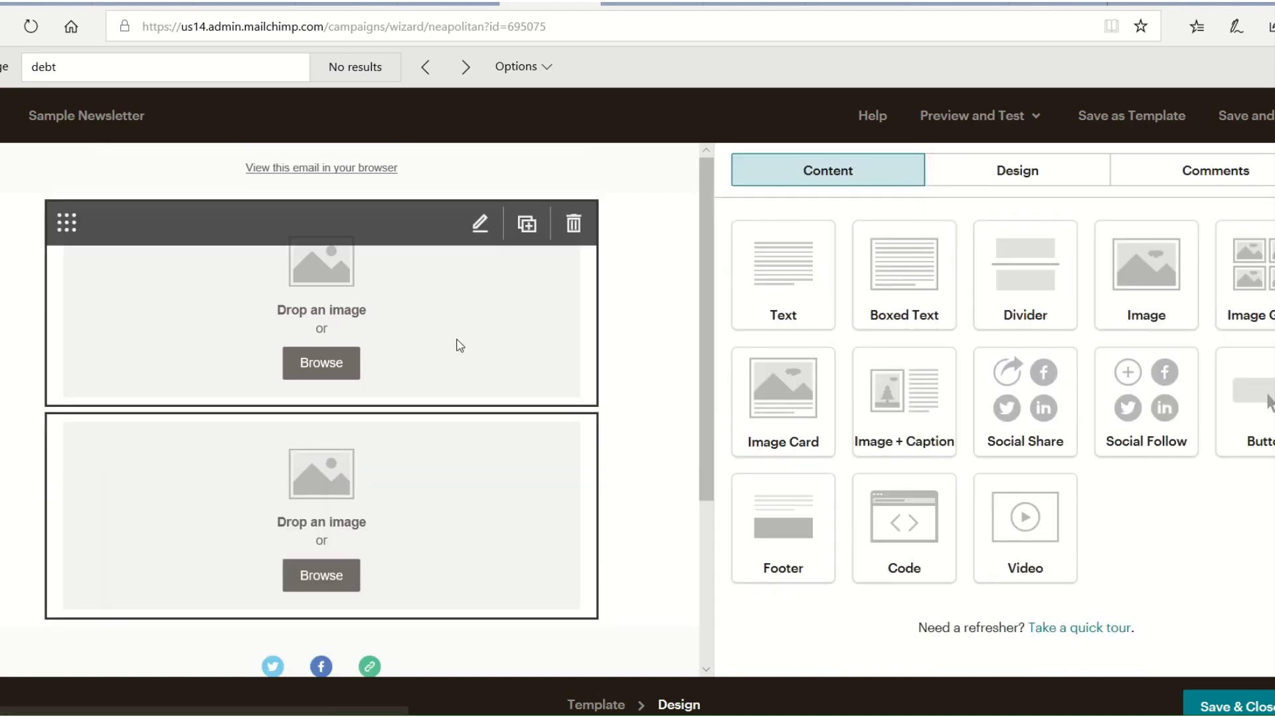
pyautogui.click(458, 345)
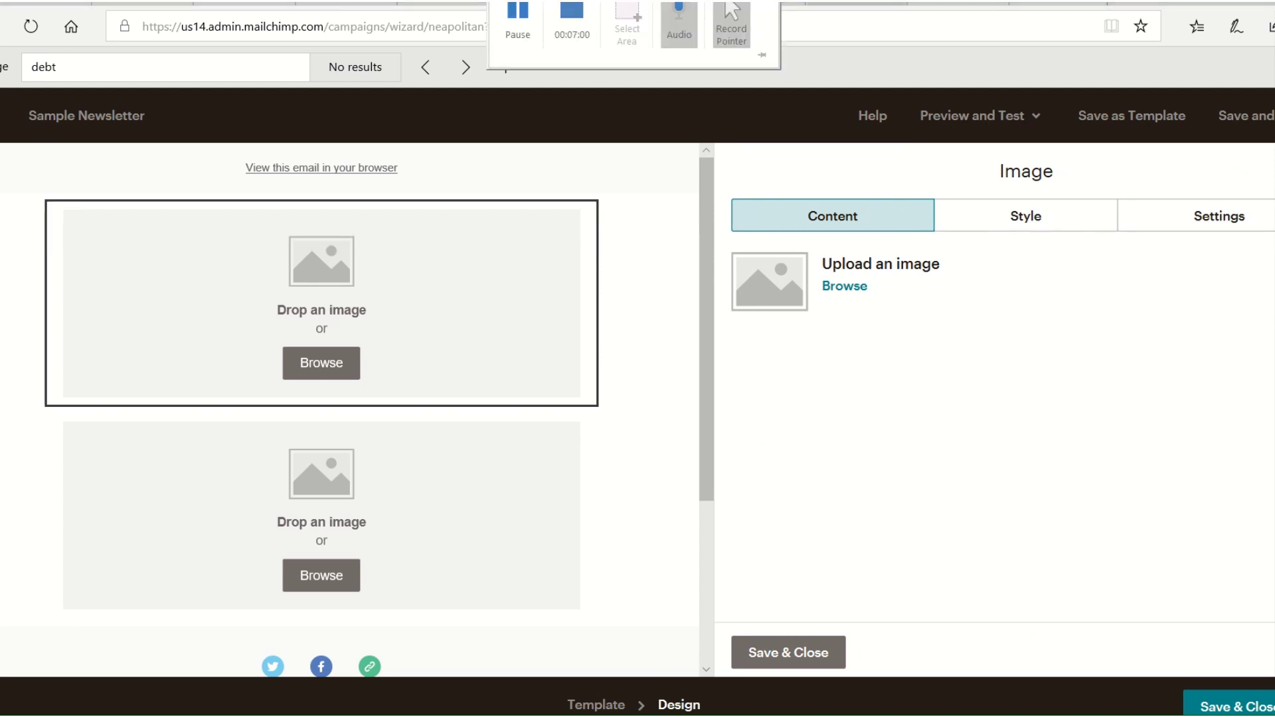
# Switch to Canva and look over the copied newsletter design, the newsletter templates and the saved designs.
pyautogui.click(853, 3)
pyautogui.click(954, 3)
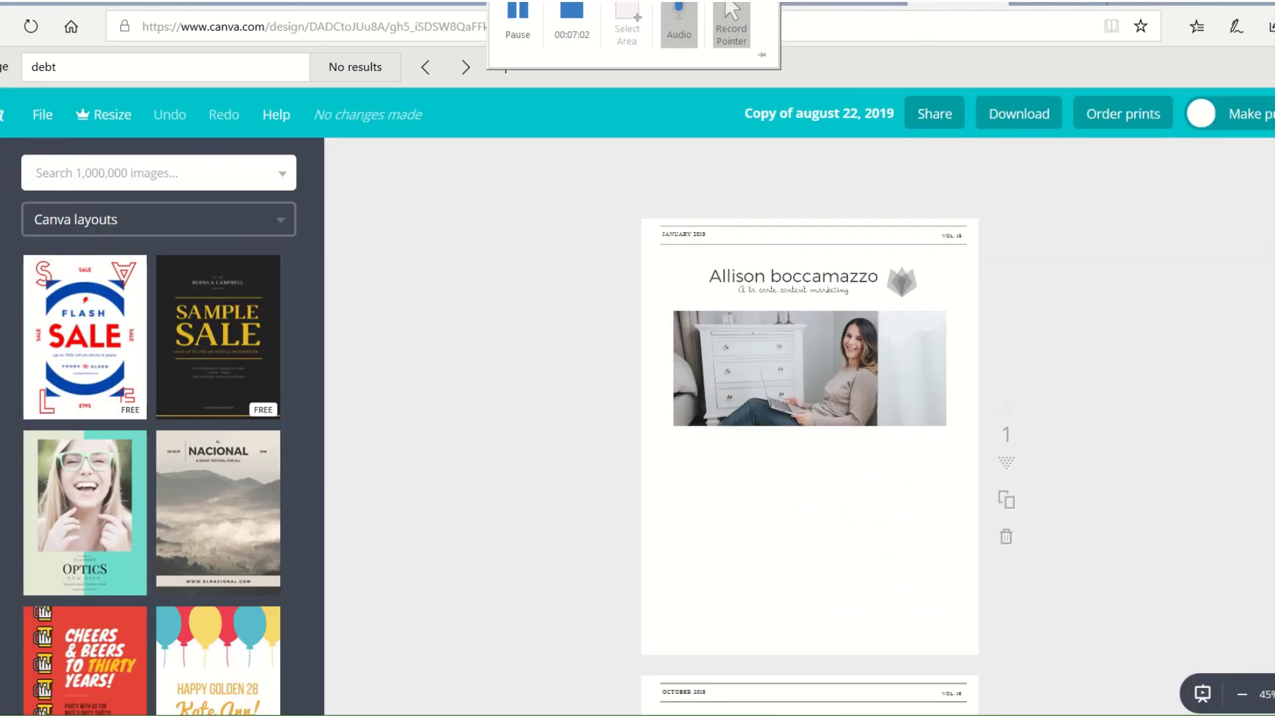
pyautogui.click(1056, 4)
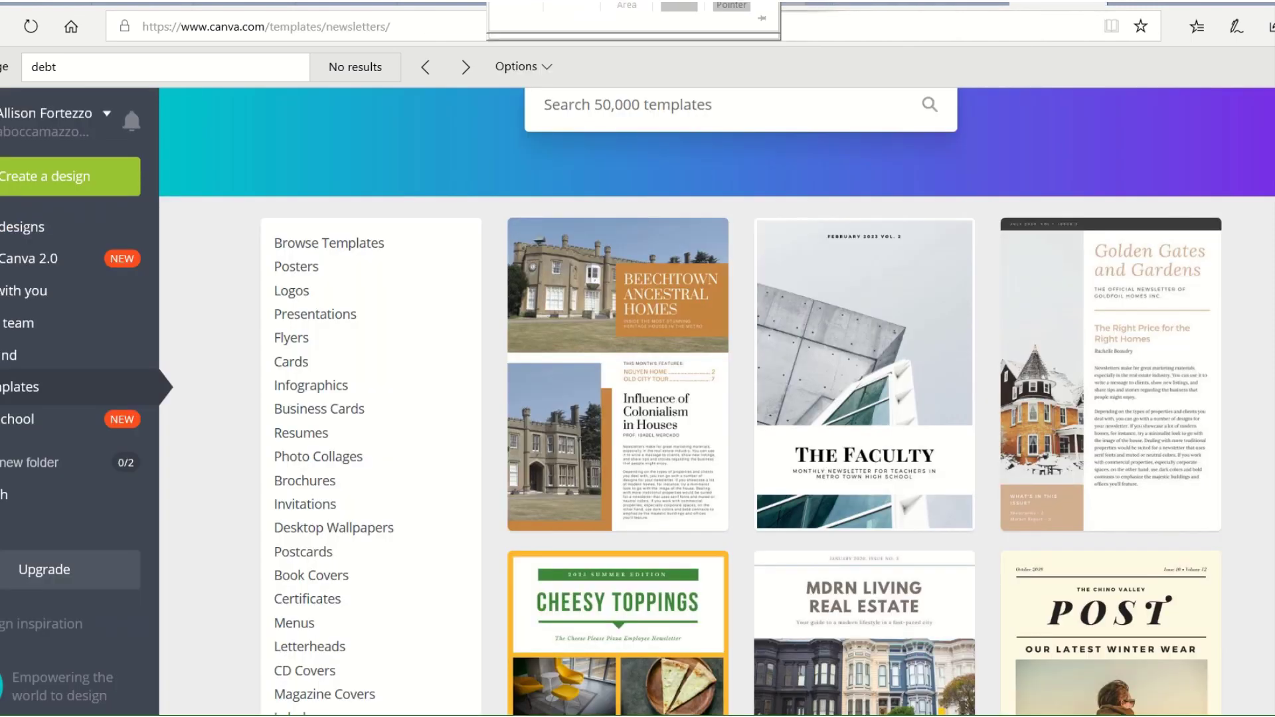
pyautogui.click(791, 3)
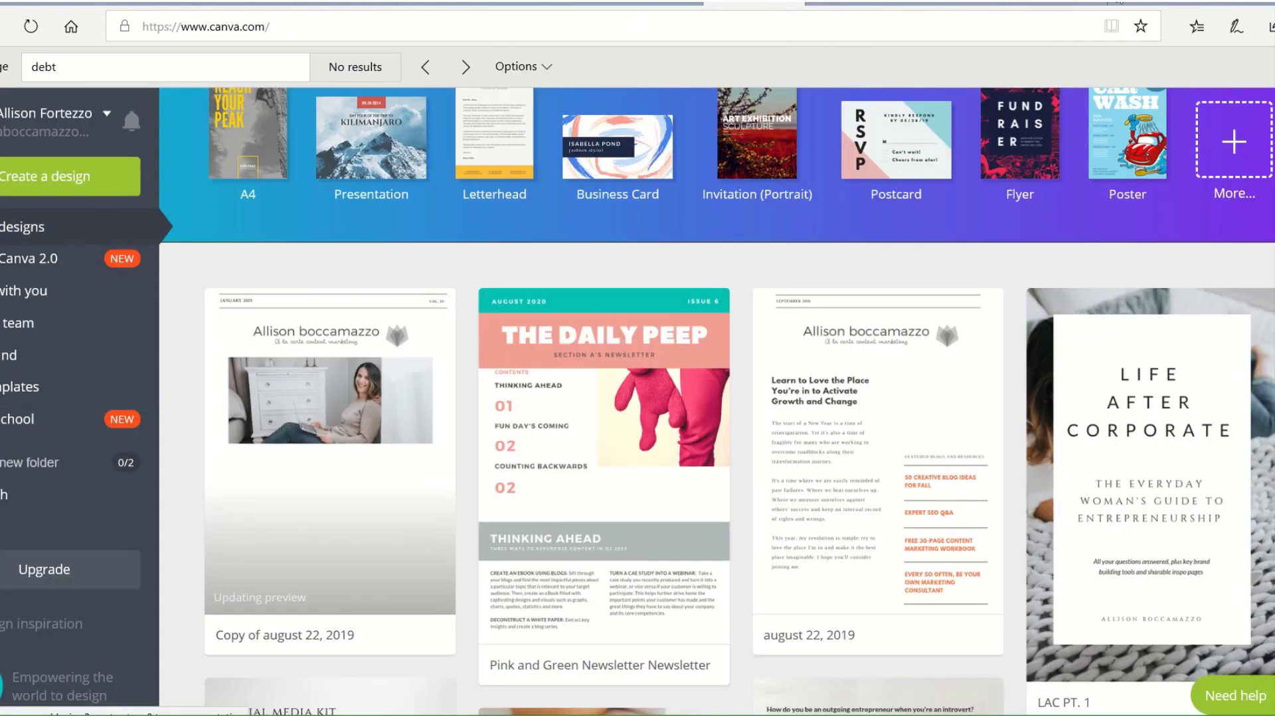
# Open canva.com in a new browser tab and examine the available design types and saved newsletter designs.
pyautogui.hotkey('ctrl', 't')
pyautogui.write('canva.com/')
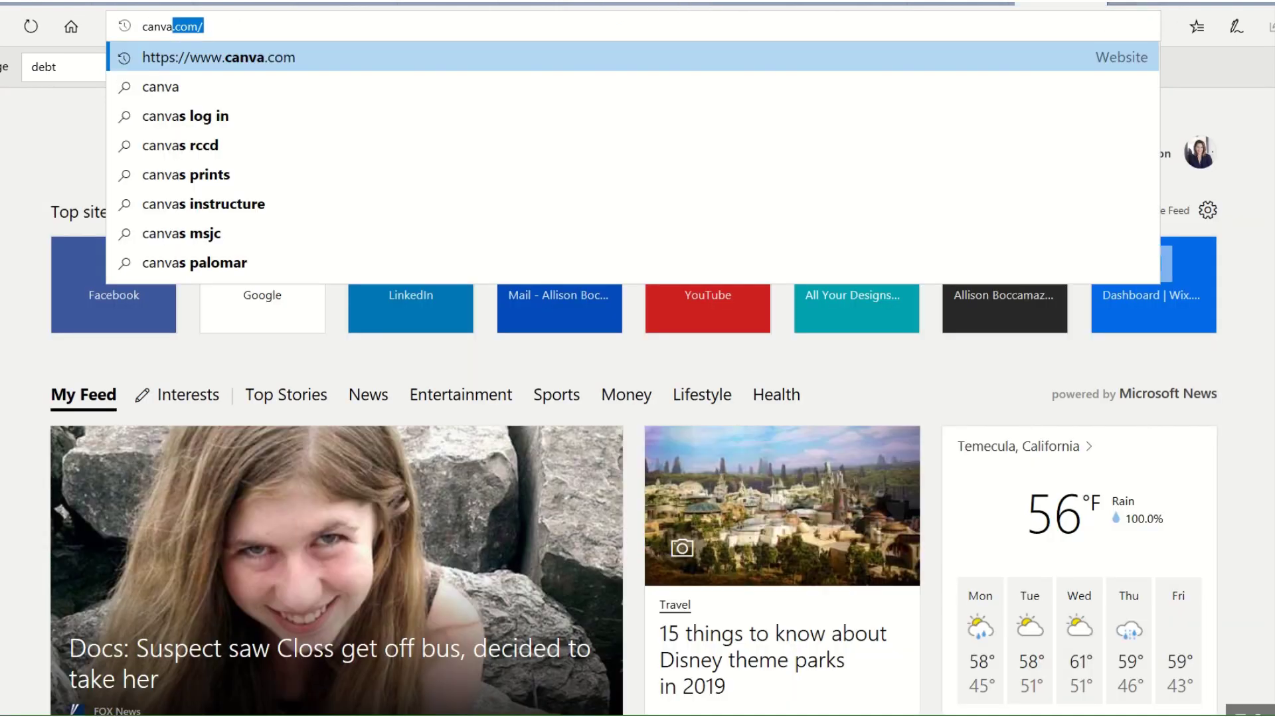
pyautogui.press('Return')
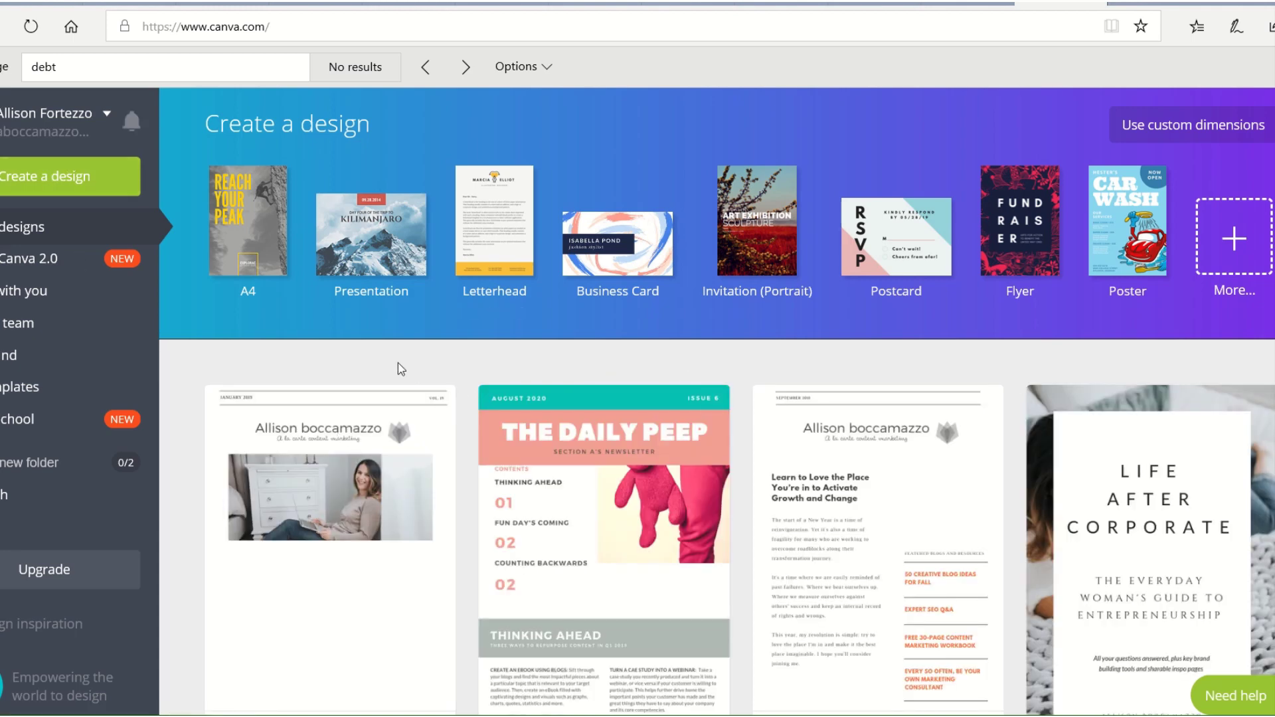
pyautogui.scroll(-15, 446, 382)
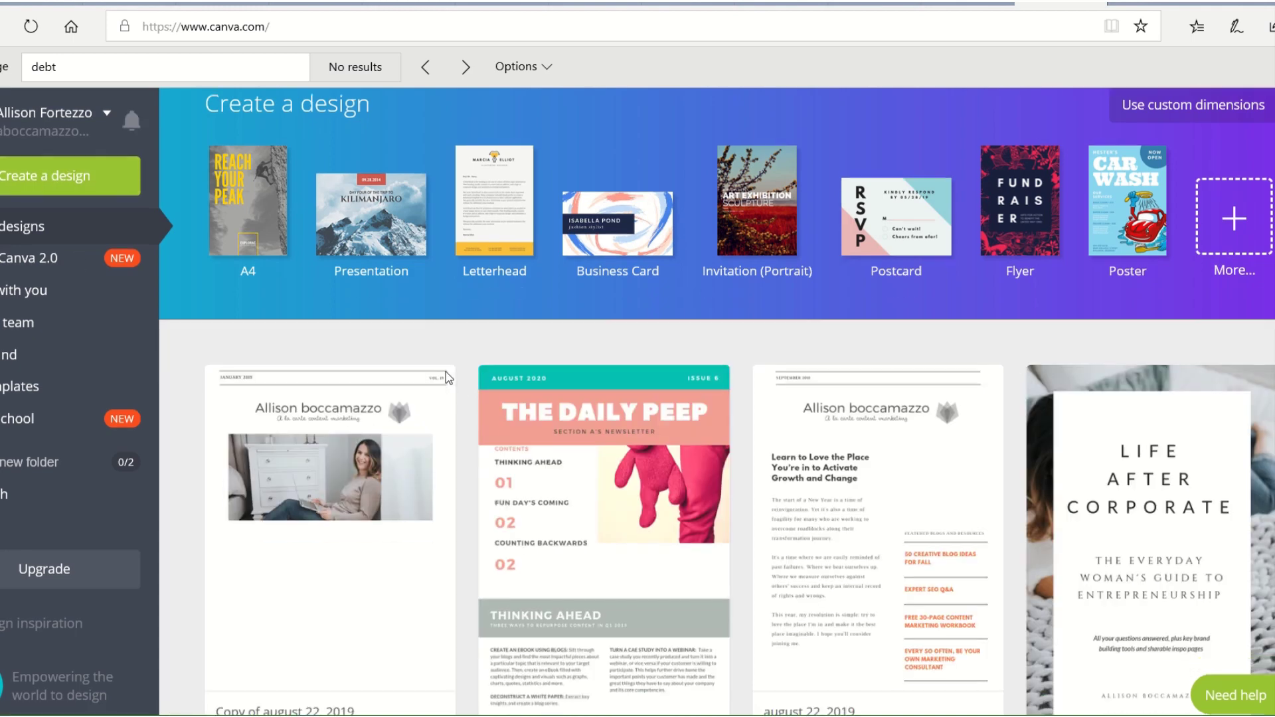
pyautogui.scroll(15, 450, 378)
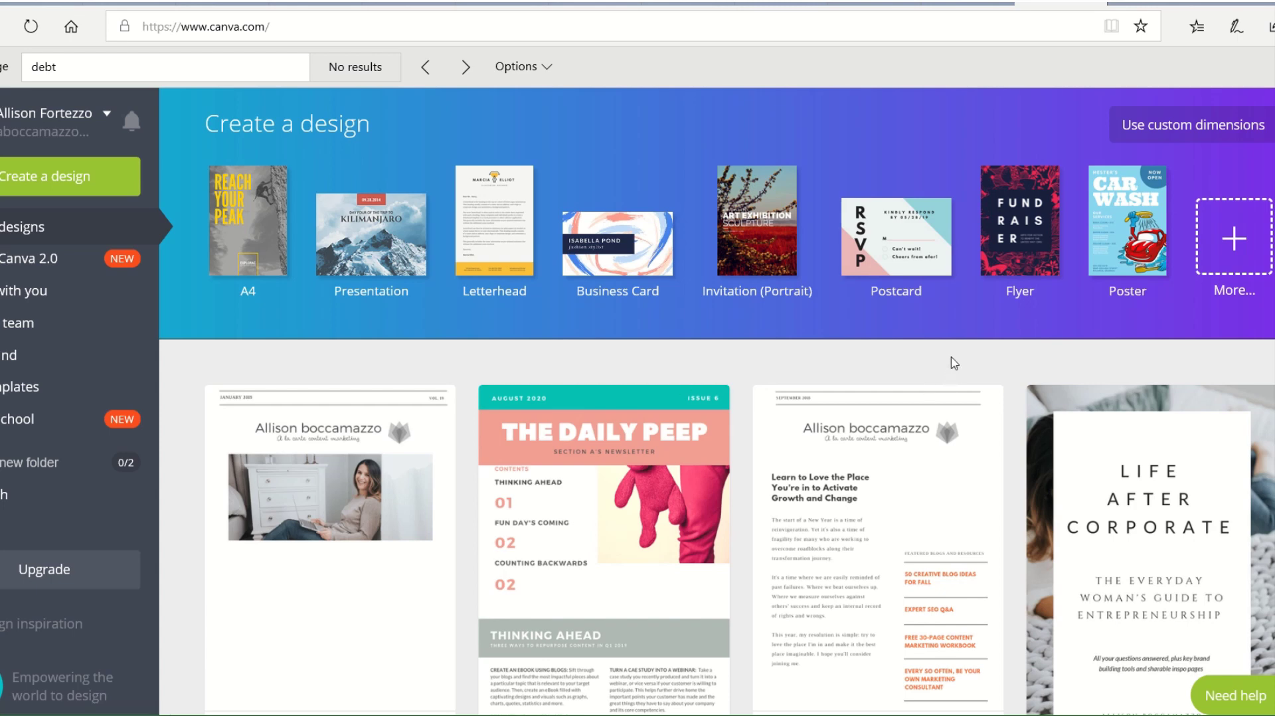
pyautogui.scroll(-3, 951, 357)
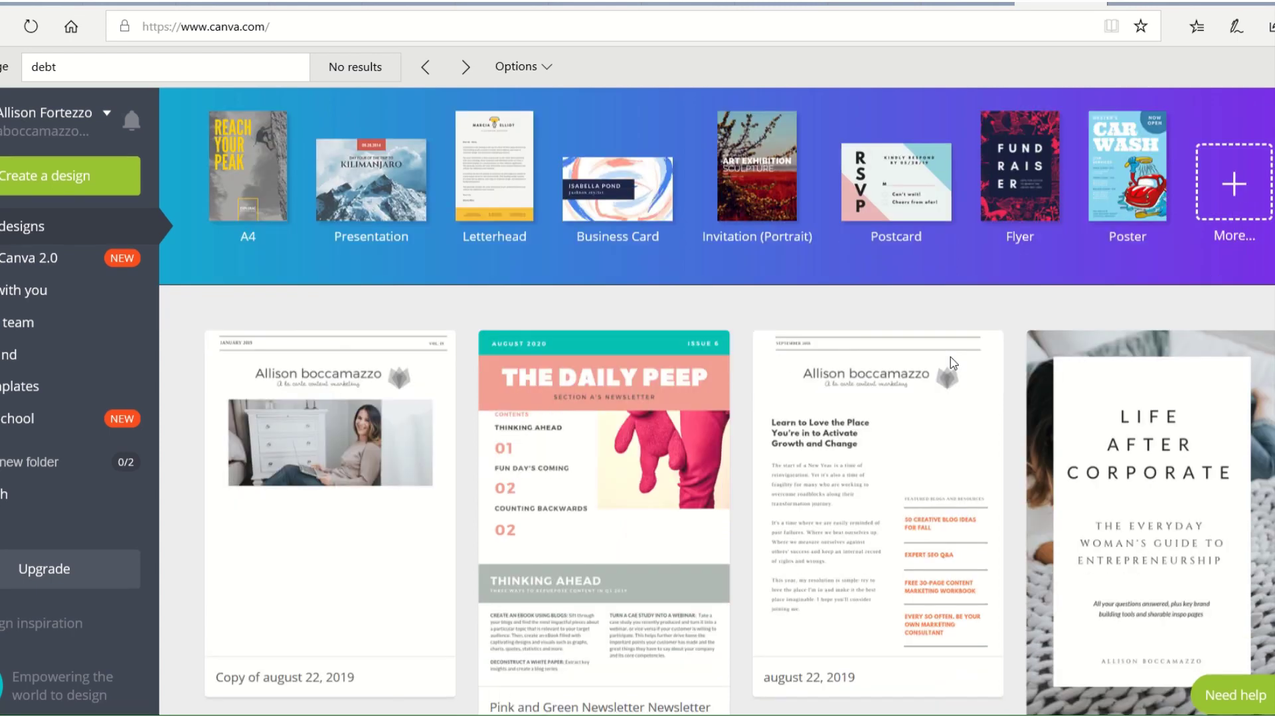
pyautogui.scroll(3, 690, 428)
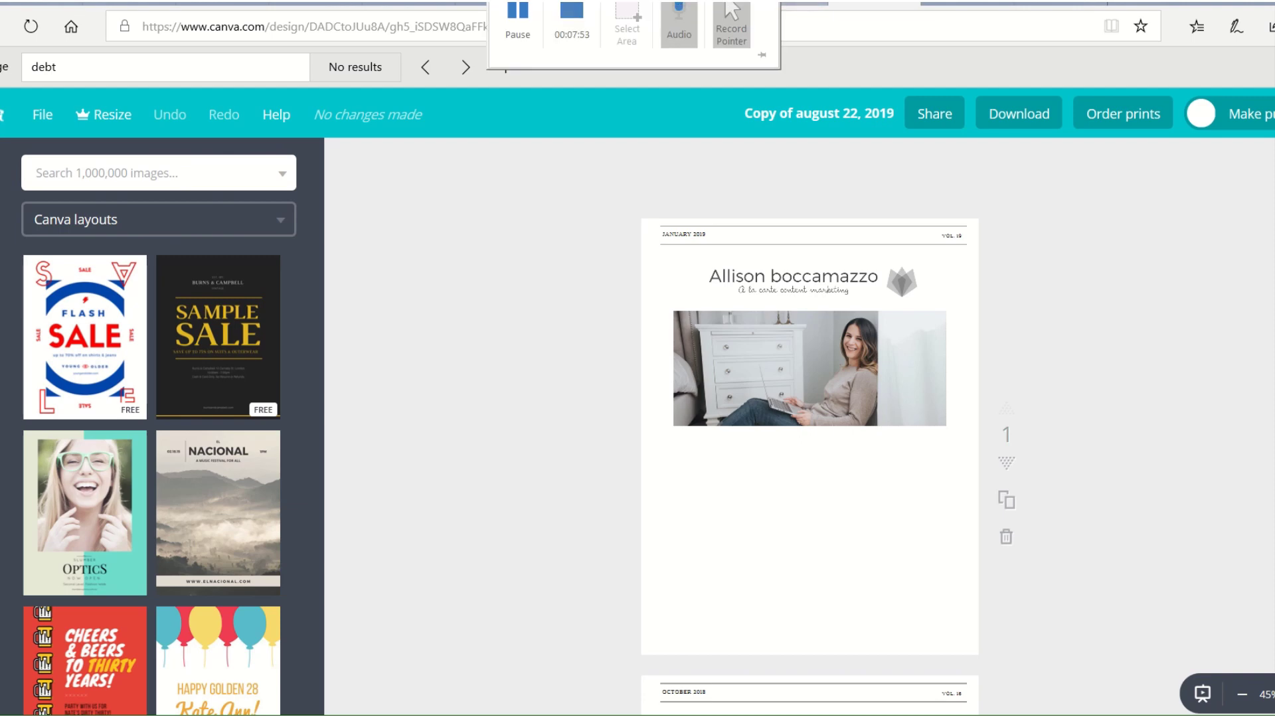
# Return to the Mailchimp design and insert the January 2019, Vol. 19 header image into the upper image block.
pyautogui.click(468, 6)
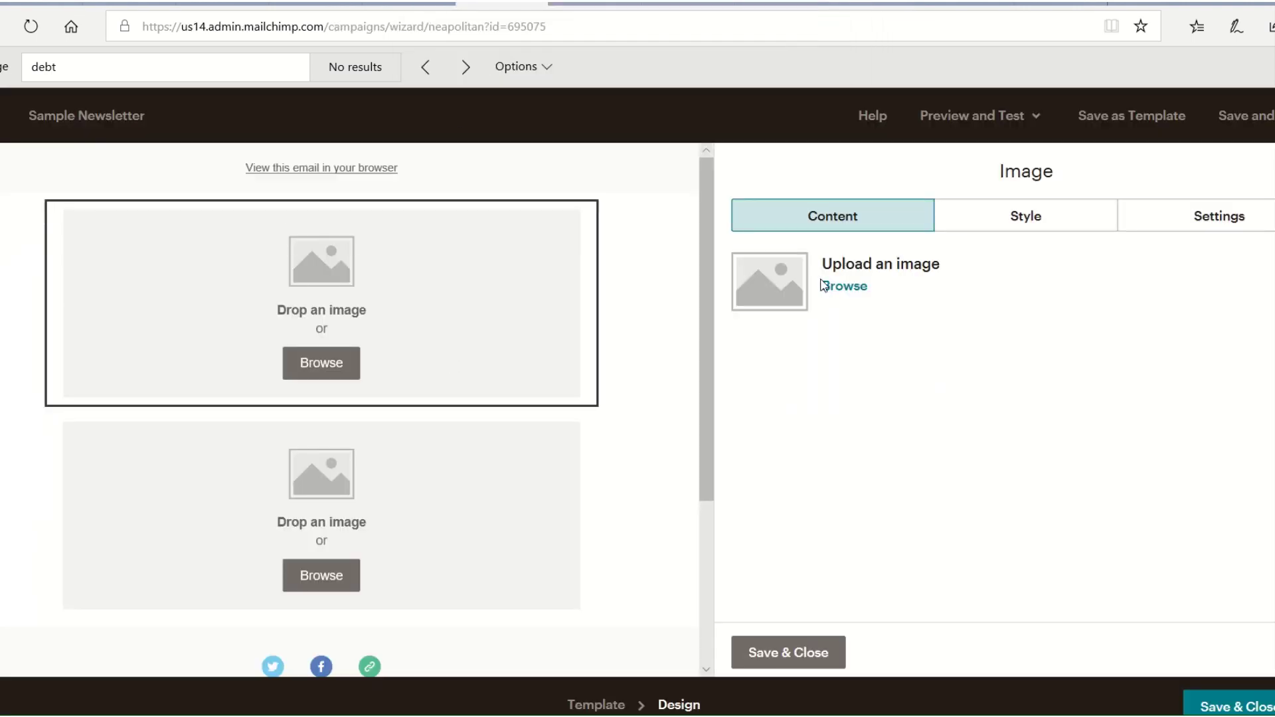
pyautogui.click(844, 286)
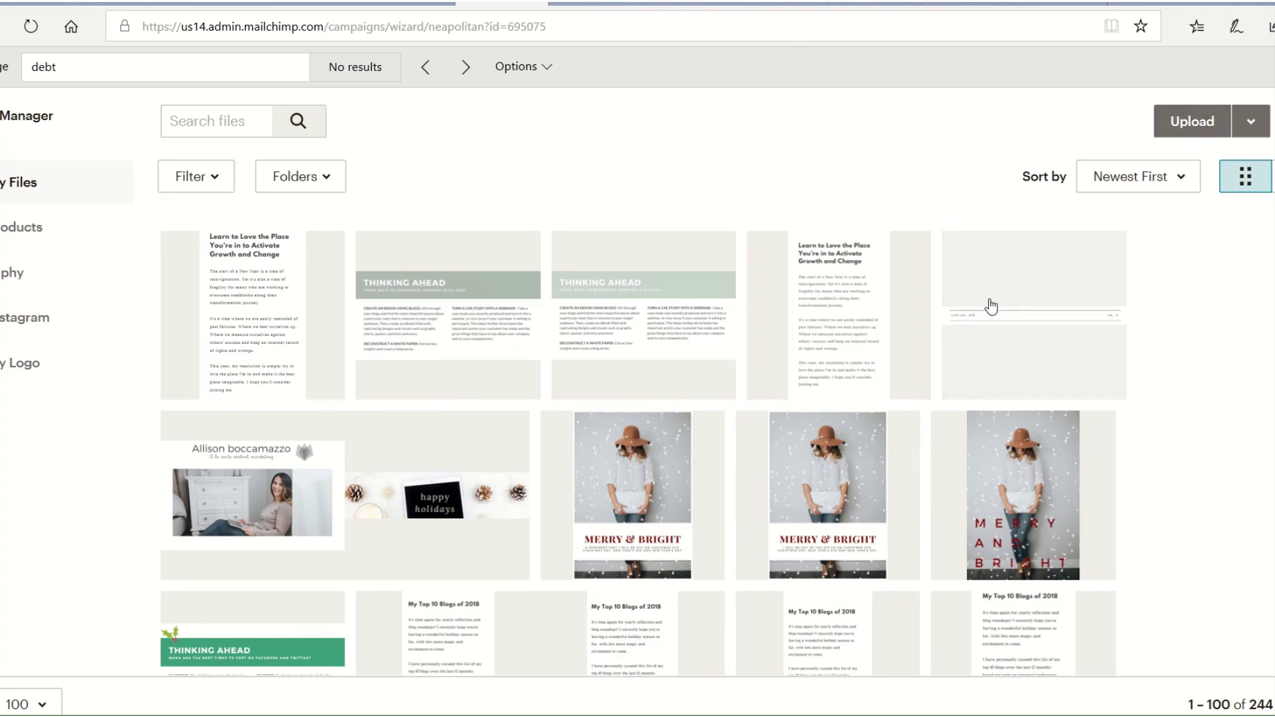
pyautogui.click(990, 305)
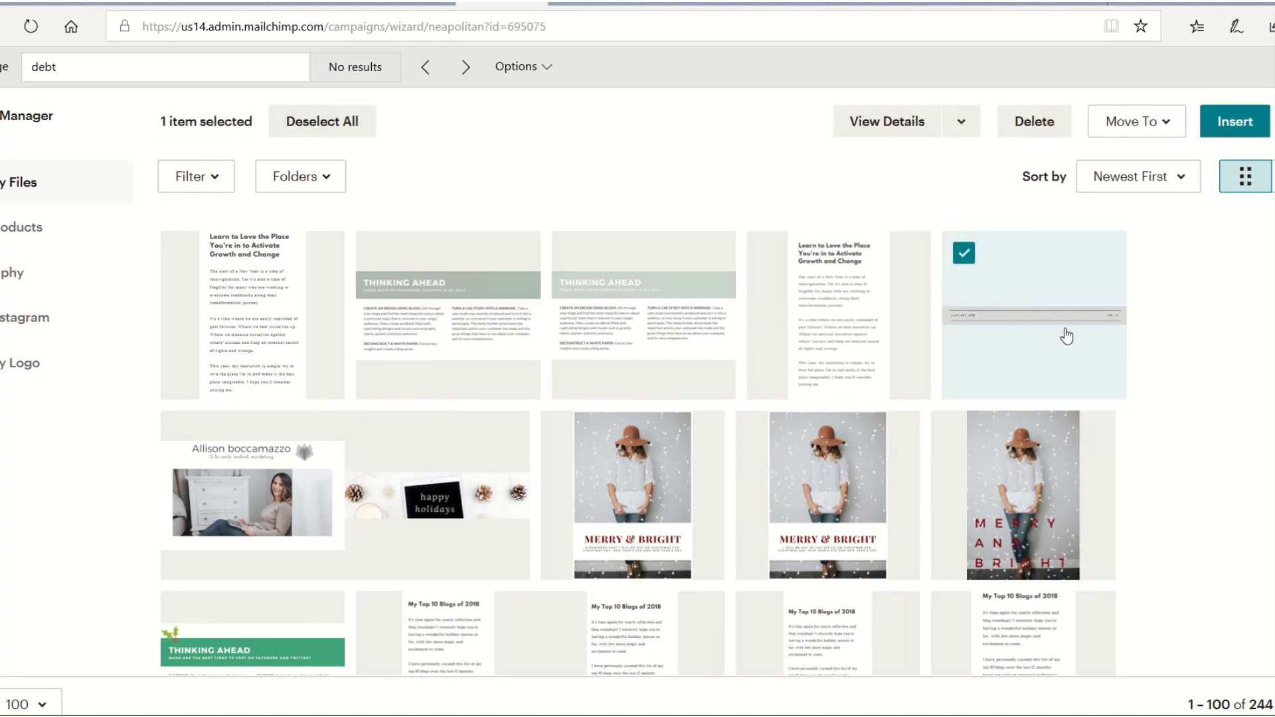
pyautogui.click(1221, 127)
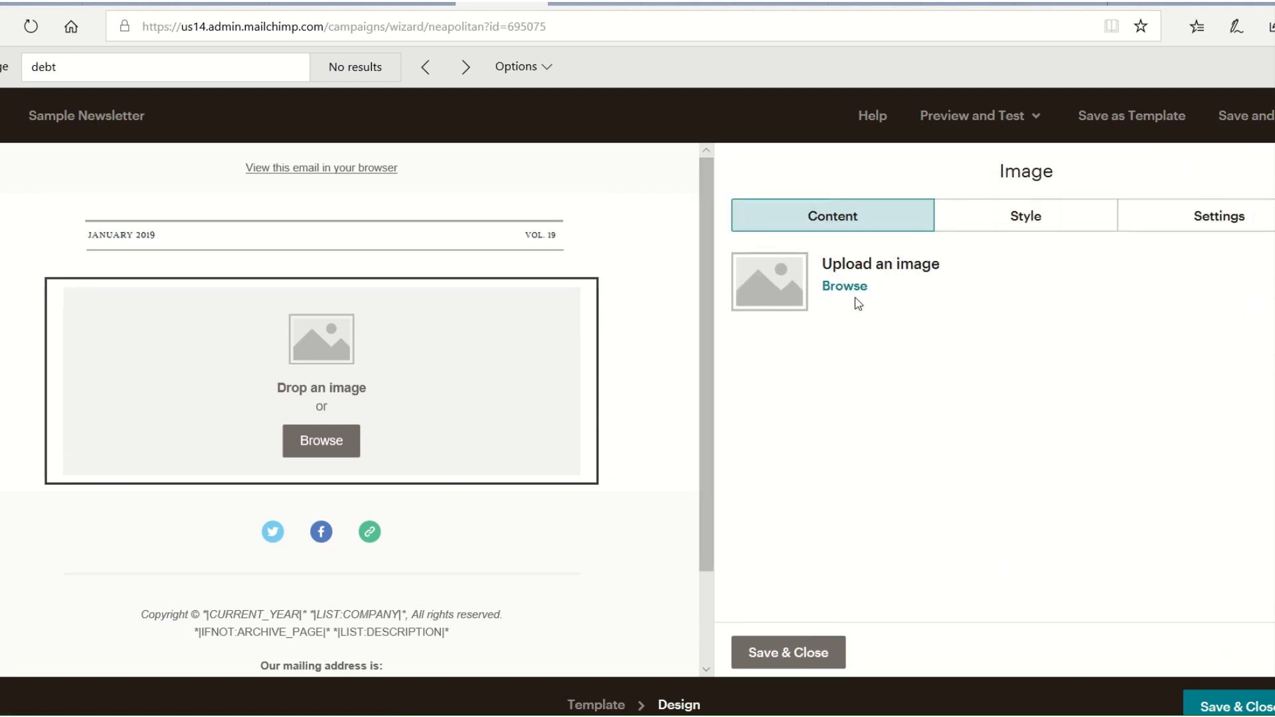
# Insert the logo and portrait image jan3.PNG into the second image block and save the block.
pyautogui.click(846, 286)
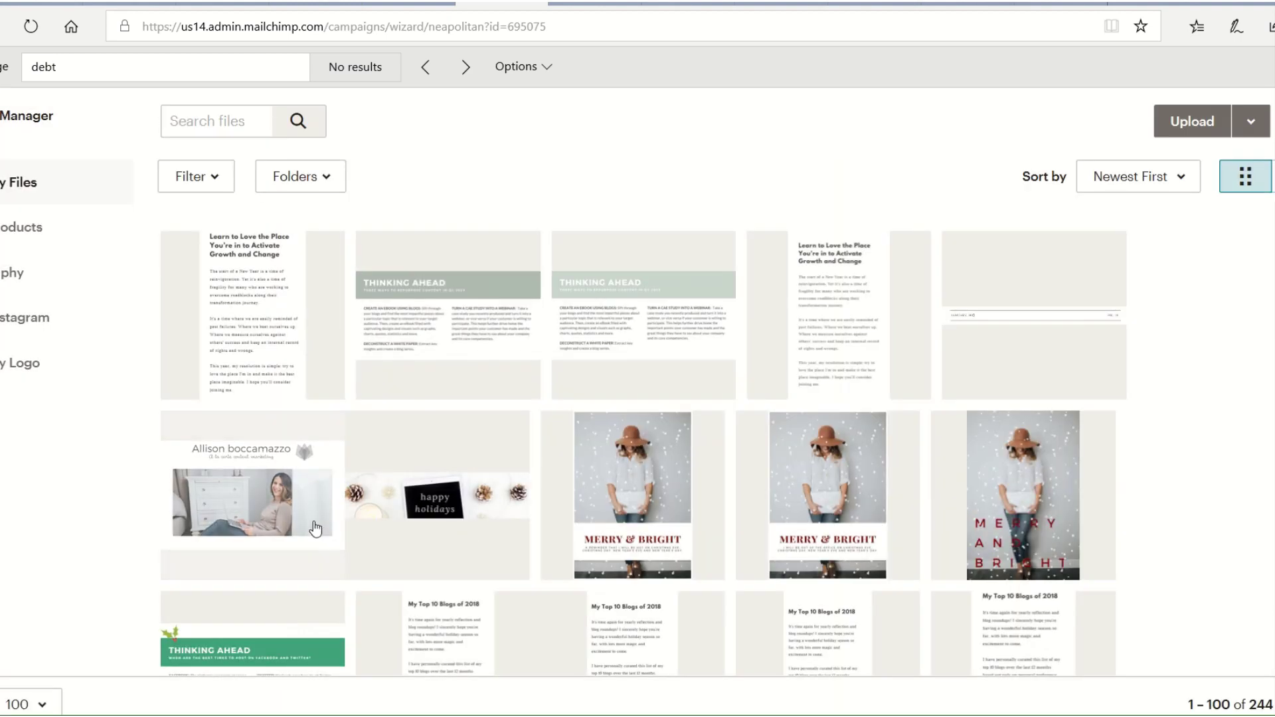
pyautogui.click(1233, 123)
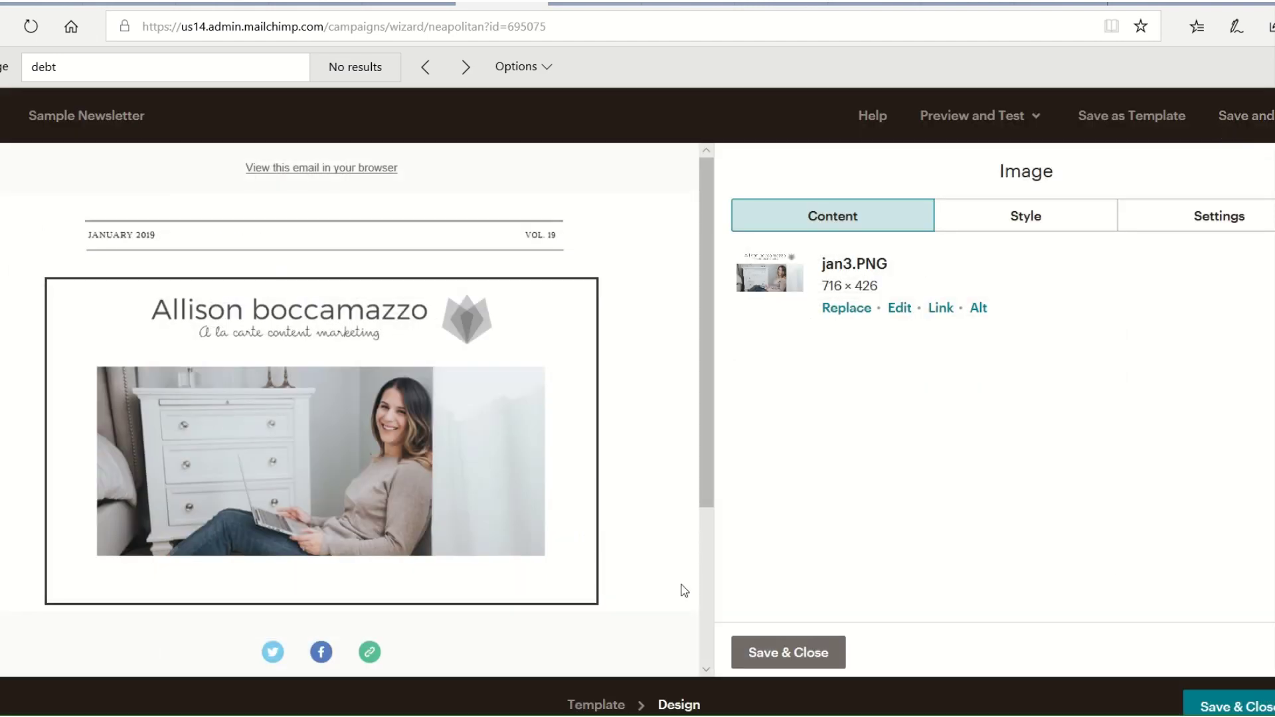
pyautogui.click(793, 652)
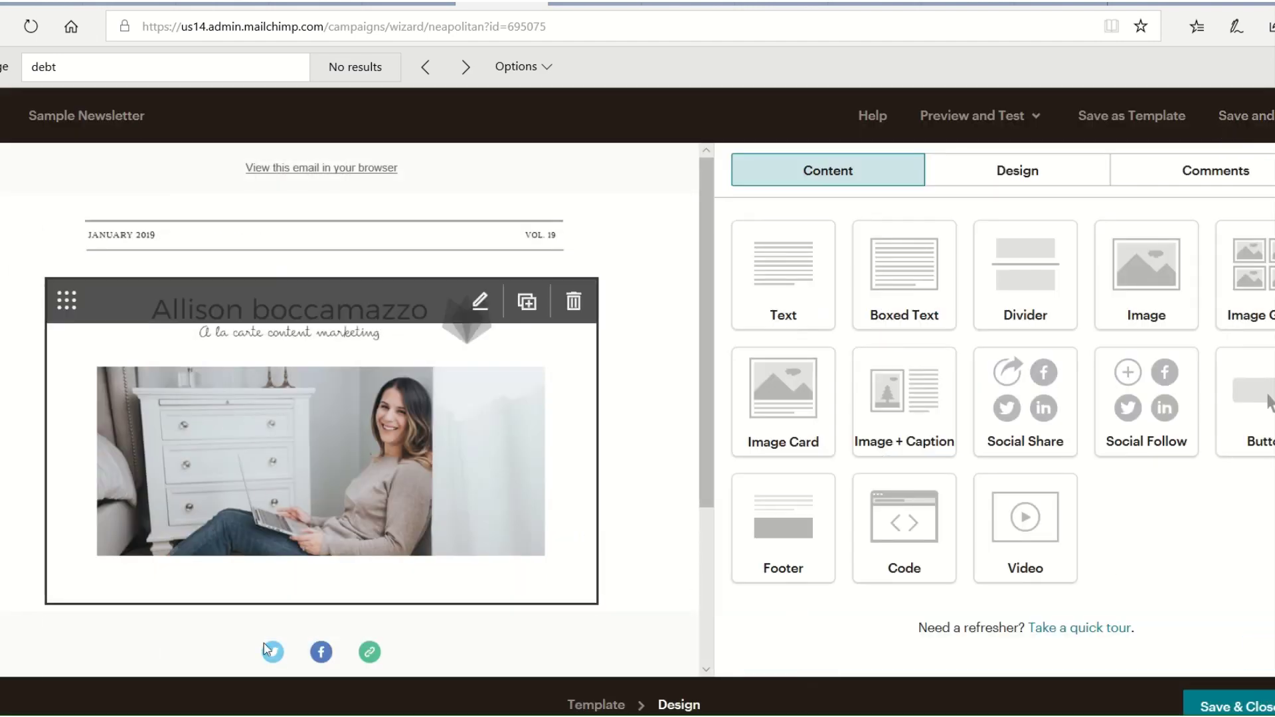
pyautogui.scroll(-1, 670, 416)
pyautogui.scroll(1, 671, 416)
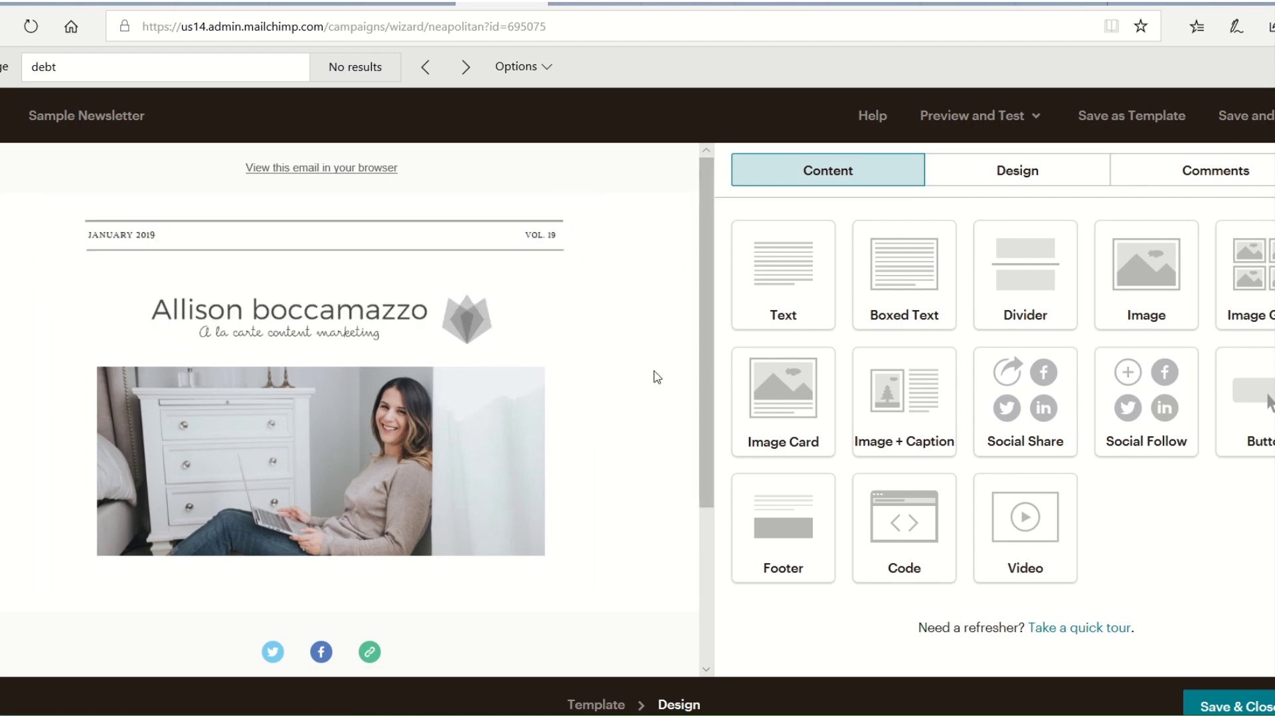
# Add an Image + Caption block below the portrait image and check the saved newsletter designs in Canva.
pyautogui.scroll(-2, 657, 377)
pyautogui.scroll(-2, 655, 375)
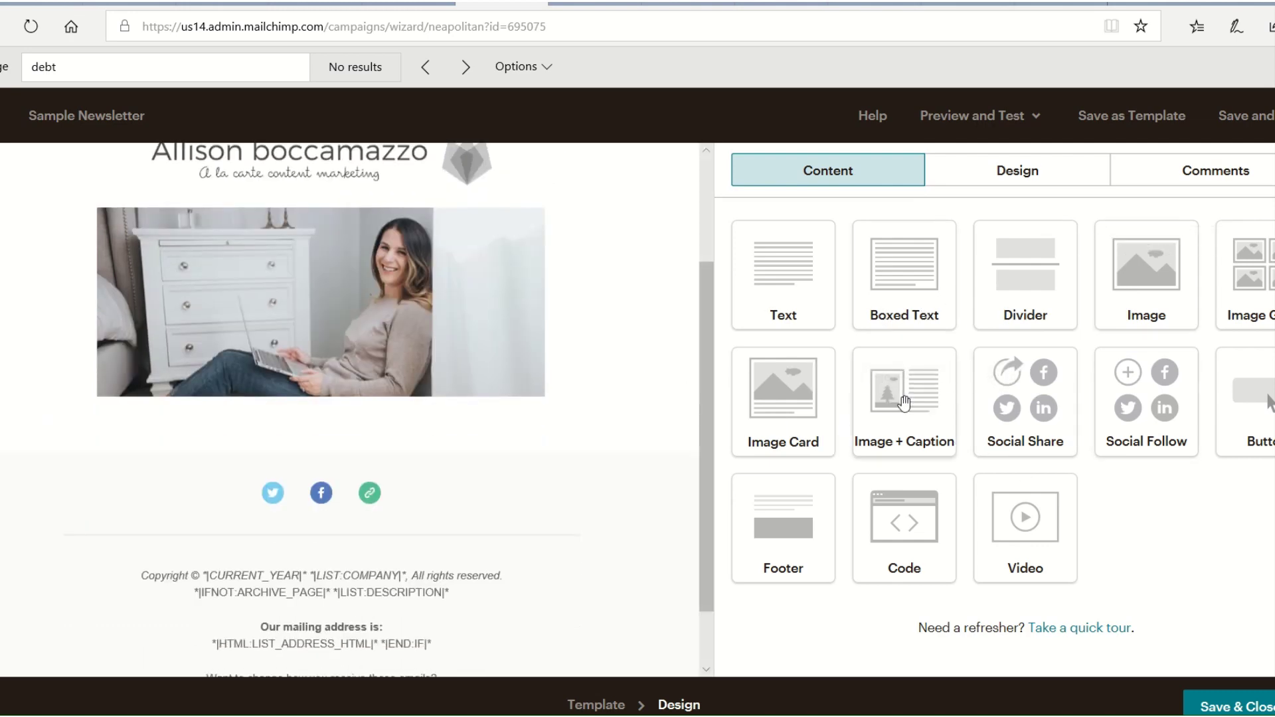
pyautogui.moveTo(904, 402); pyautogui.dragTo(392, 446)
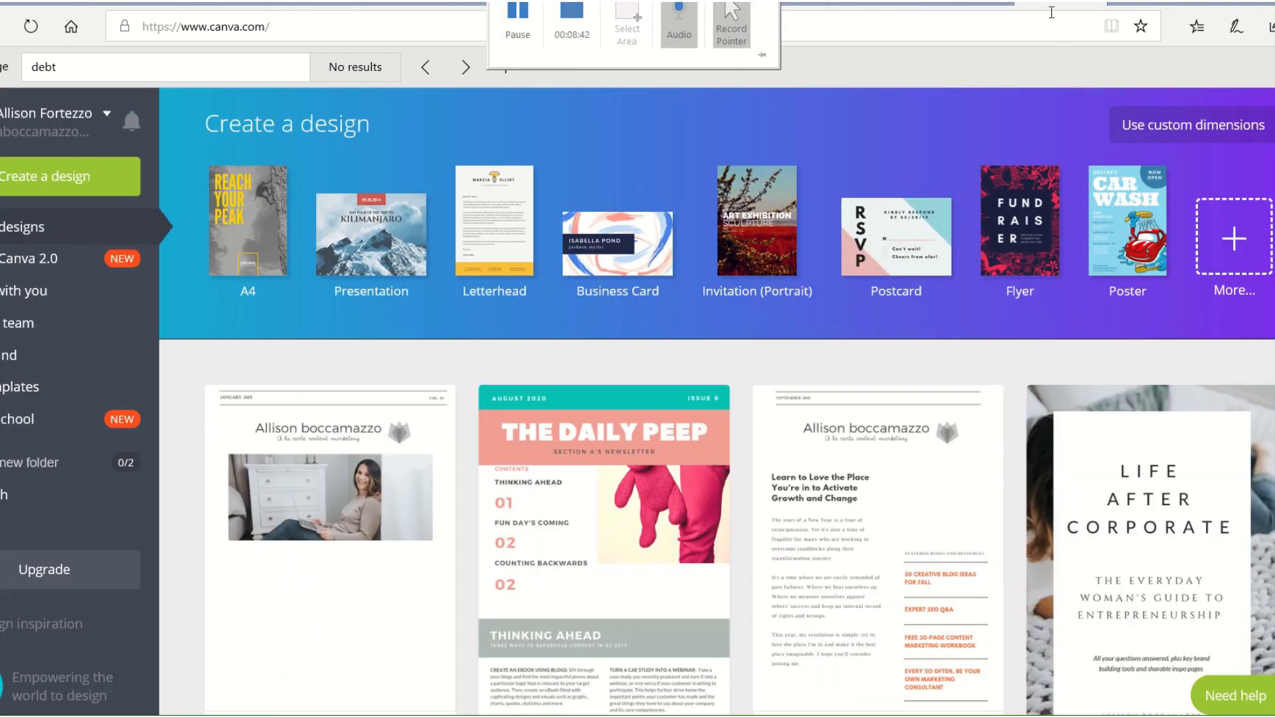
pyautogui.scroll(-2, 867, 570)
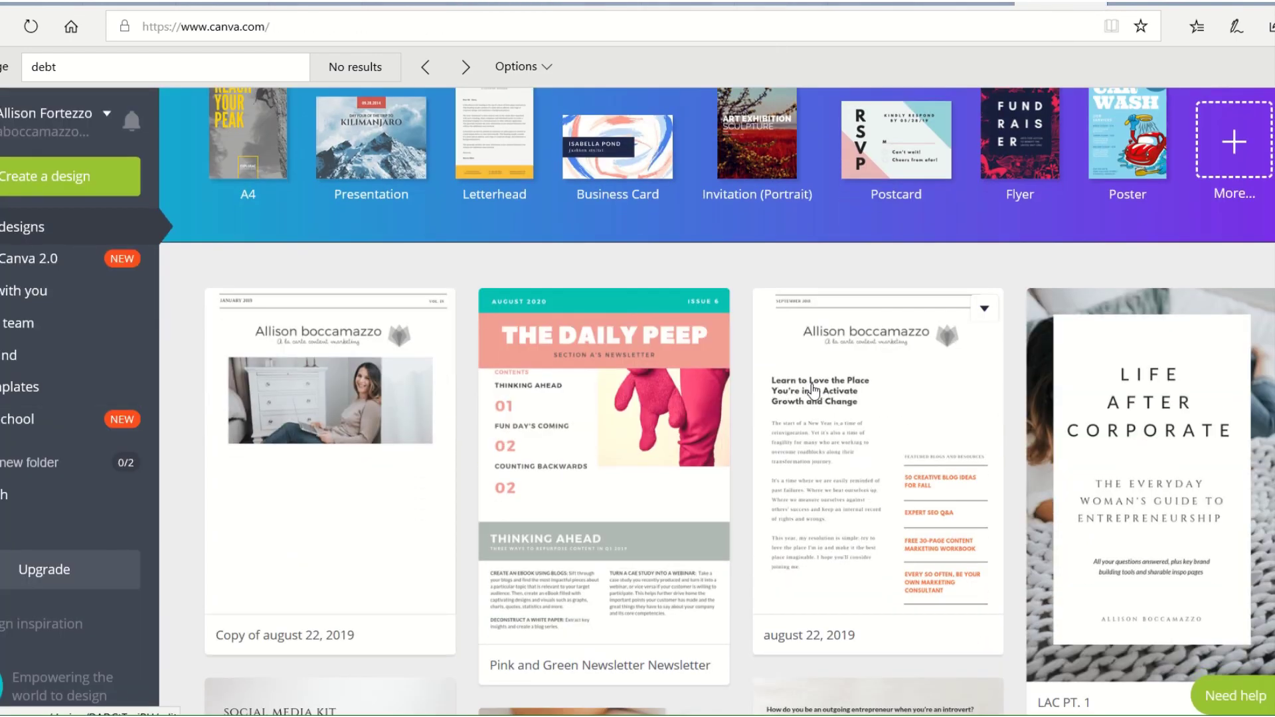
pyautogui.moveTo(534, 3)
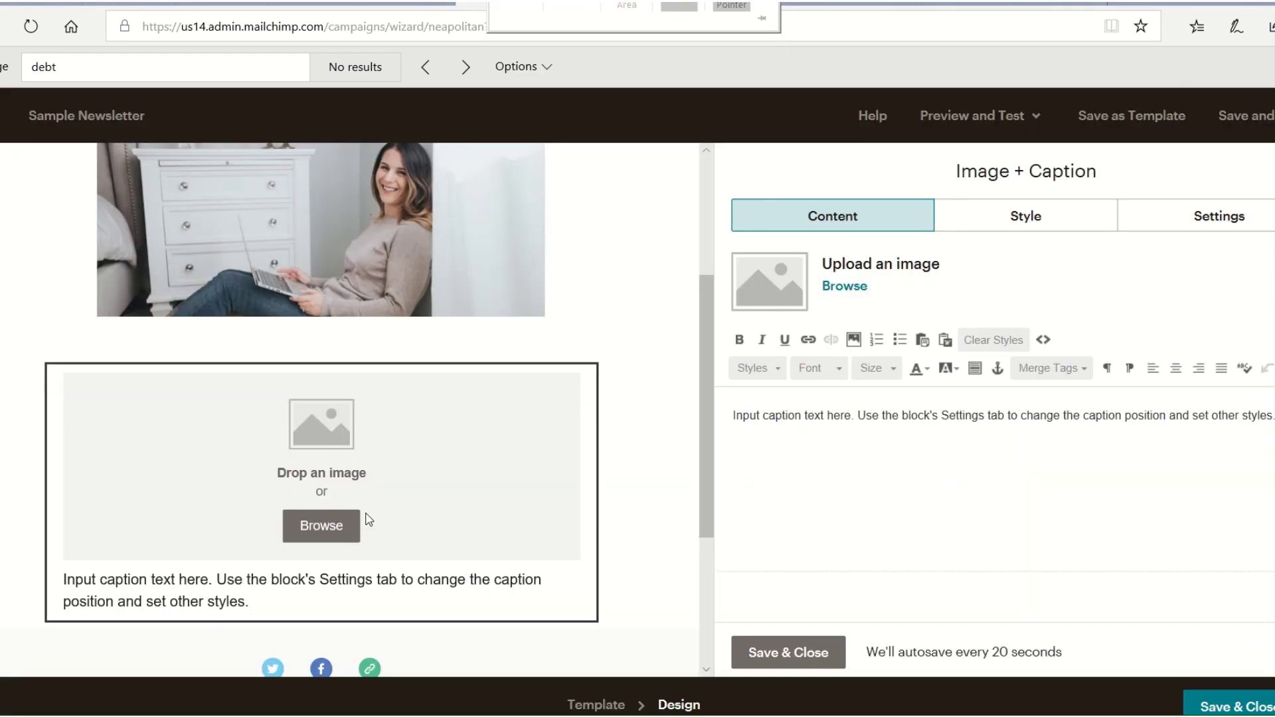
# Insert the article text image s1.PNG, "Learn to Love the Place You're in", into the Image + Caption block.
pyautogui.click(835, 286)
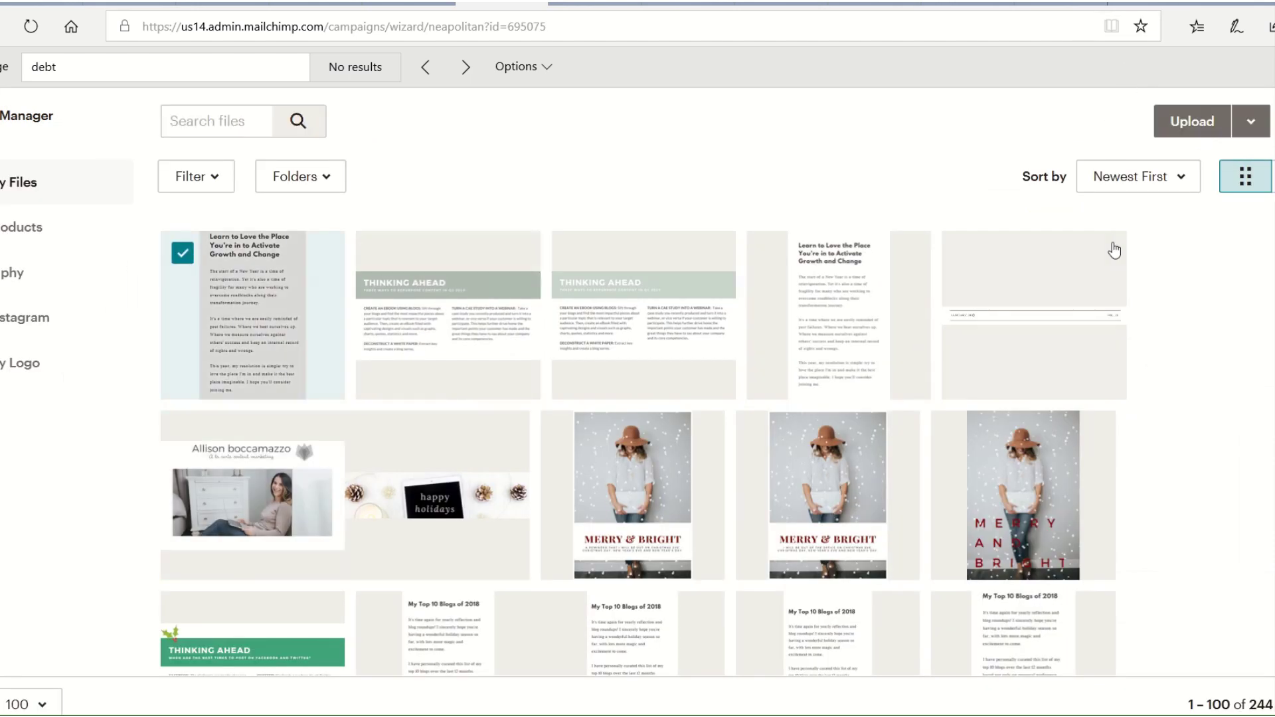
pyautogui.click(1187, 124)
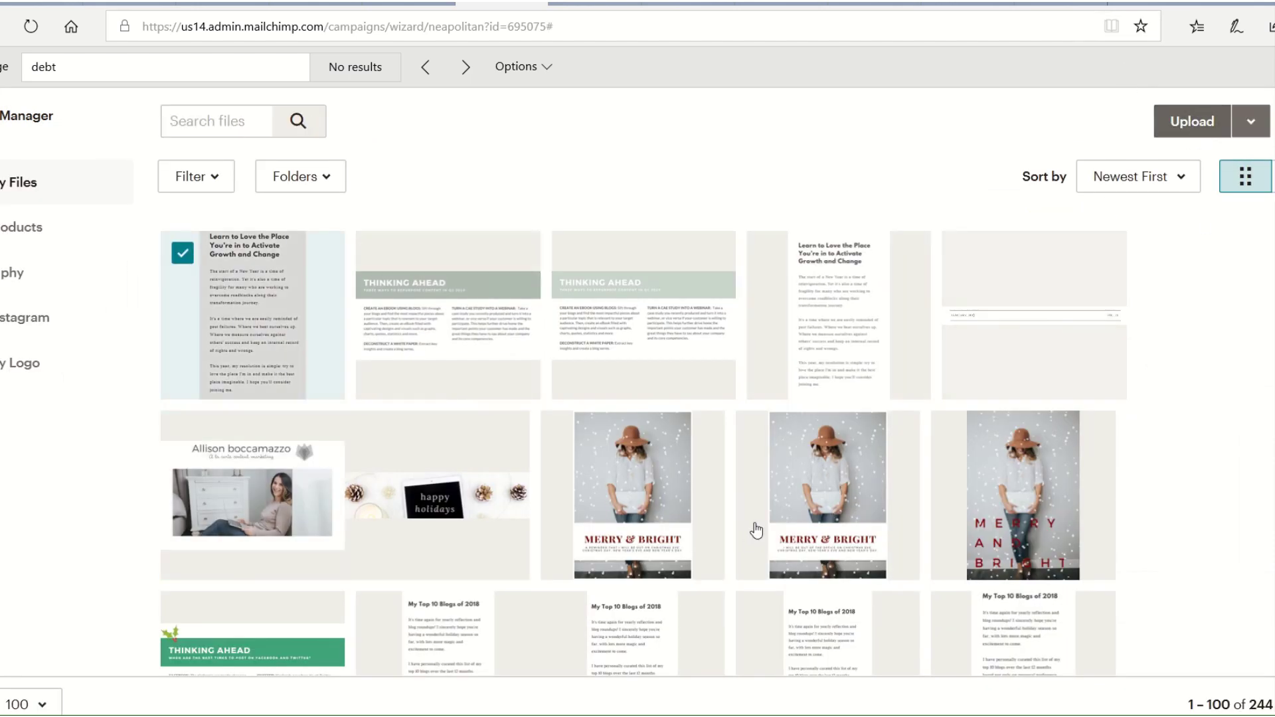
pyautogui.click(572, 387)
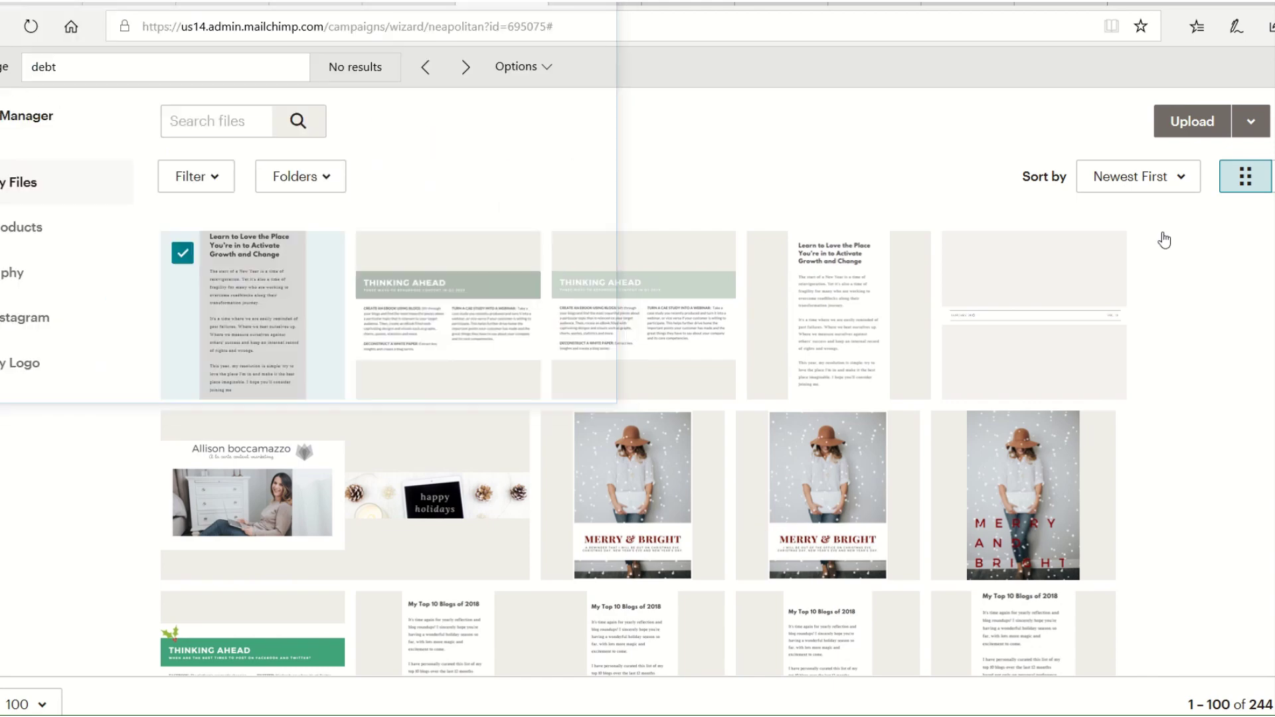
pyautogui.click(292, 311)
pyautogui.click(285, 311)
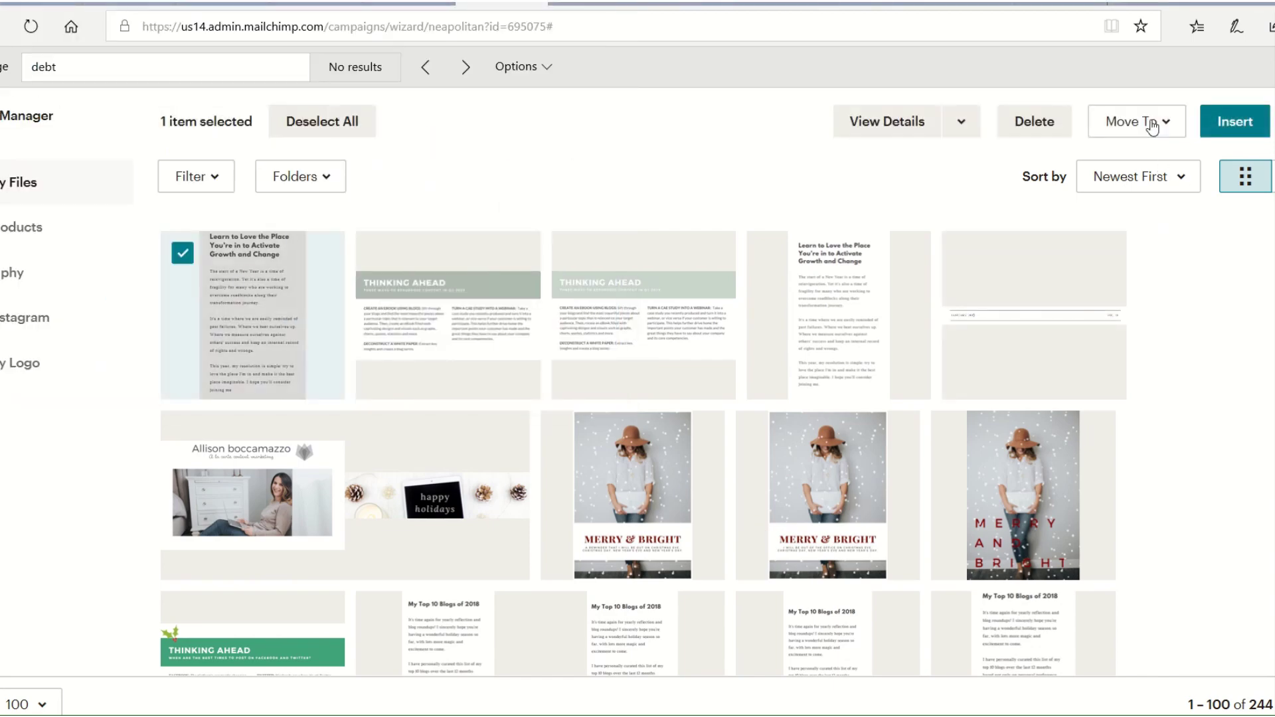
pyautogui.click(1231, 120)
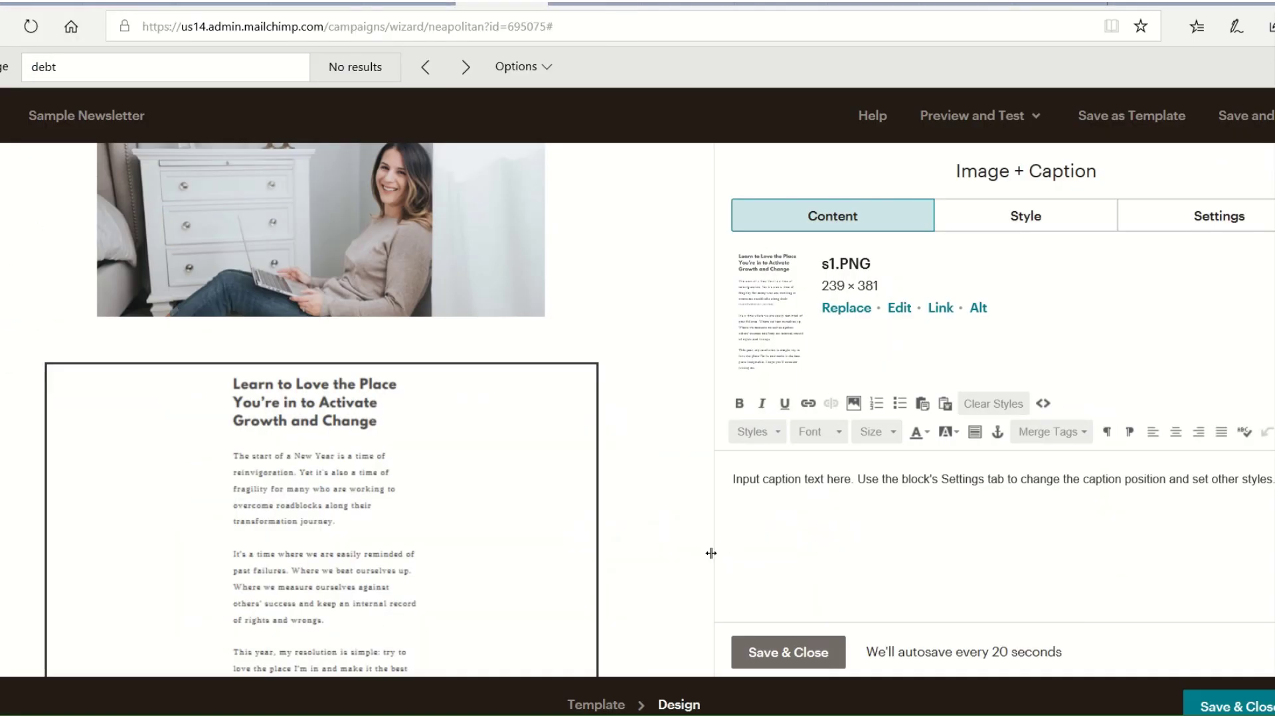
# Replace the image in the Image + Caption block with the article text image Jan4.PNG.
pyautogui.scroll(-1, 465, 469)
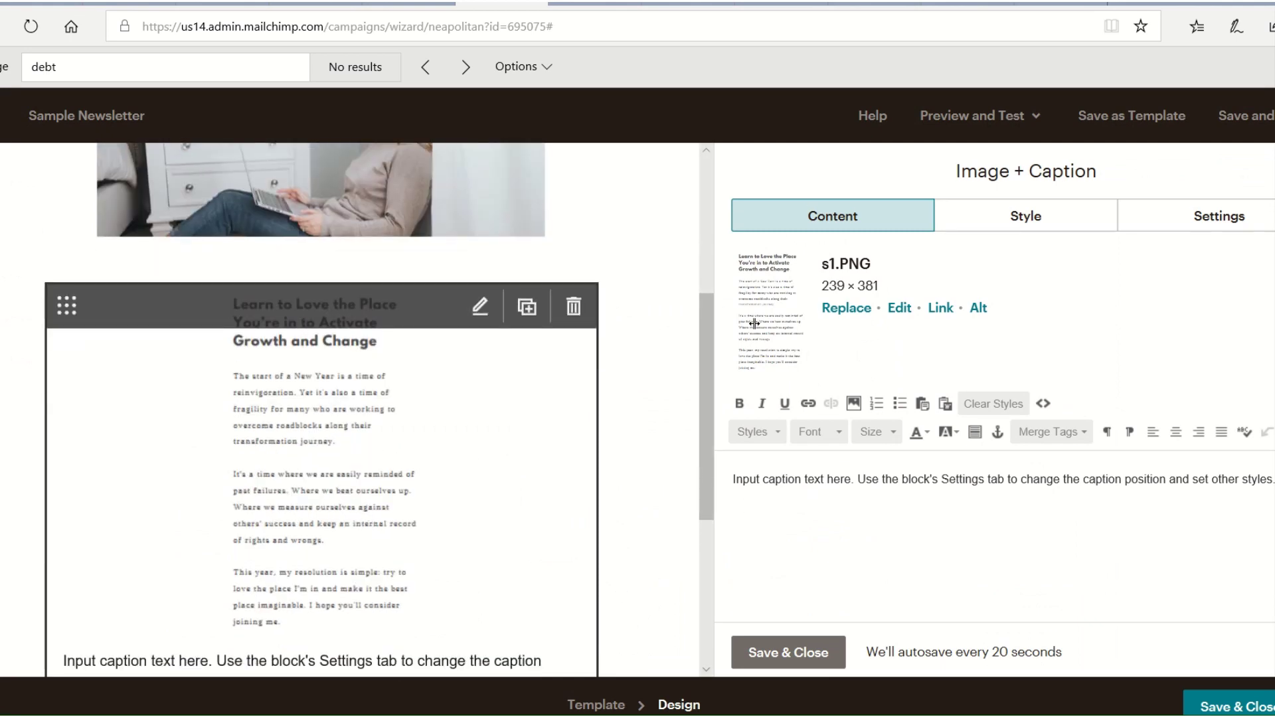
pyautogui.click(843, 309)
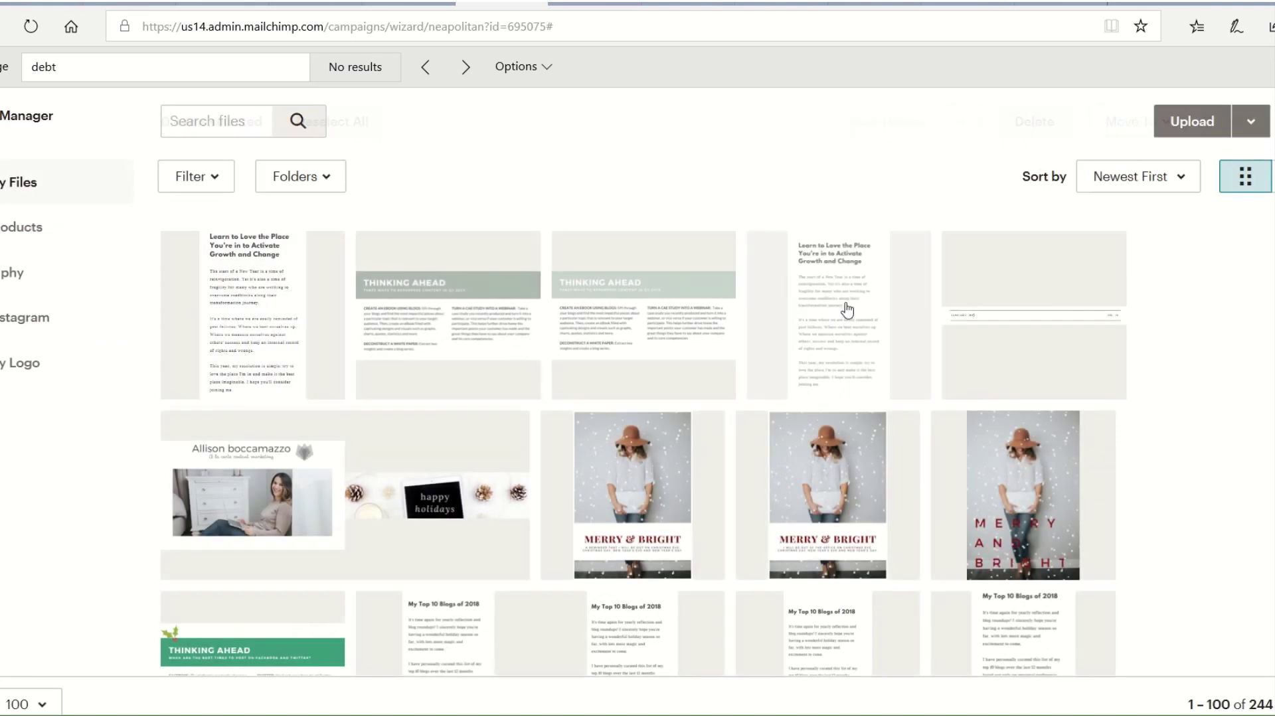
pyautogui.click(847, 310)
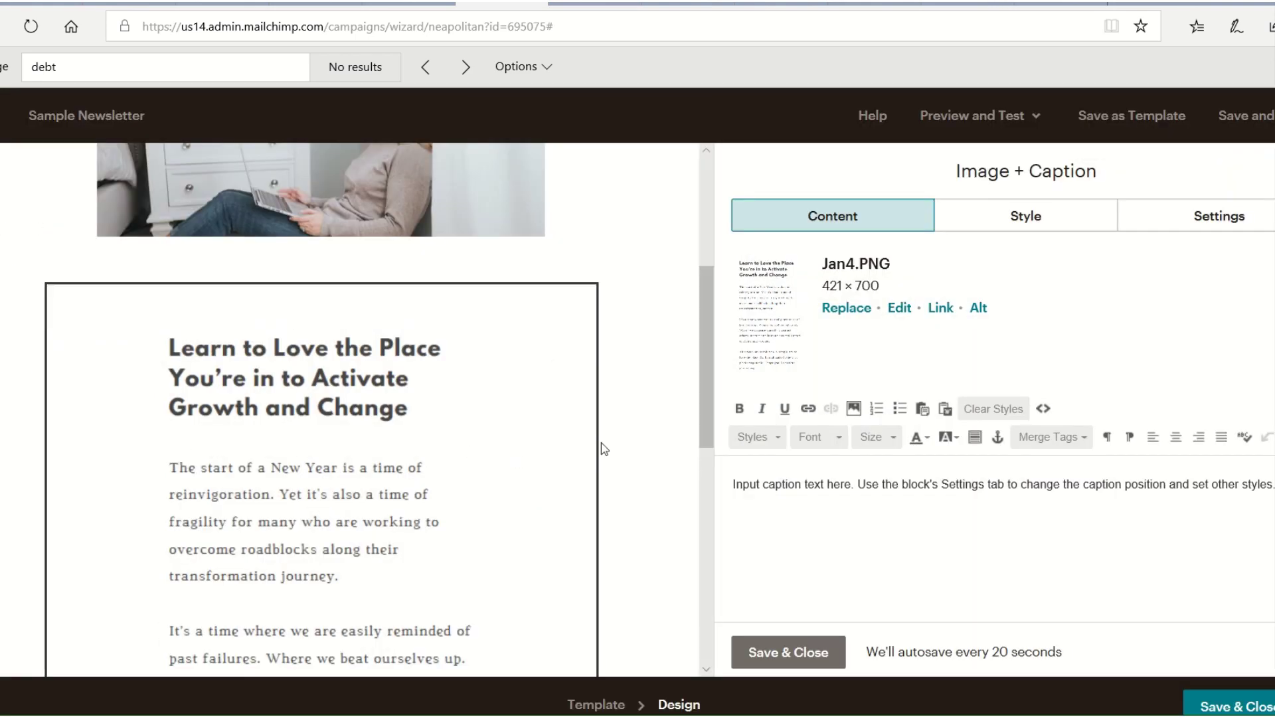
# Replace the image in the Image + Caption block with the smaller article text image s1.PNG.
pyautogui.click(847, 308)
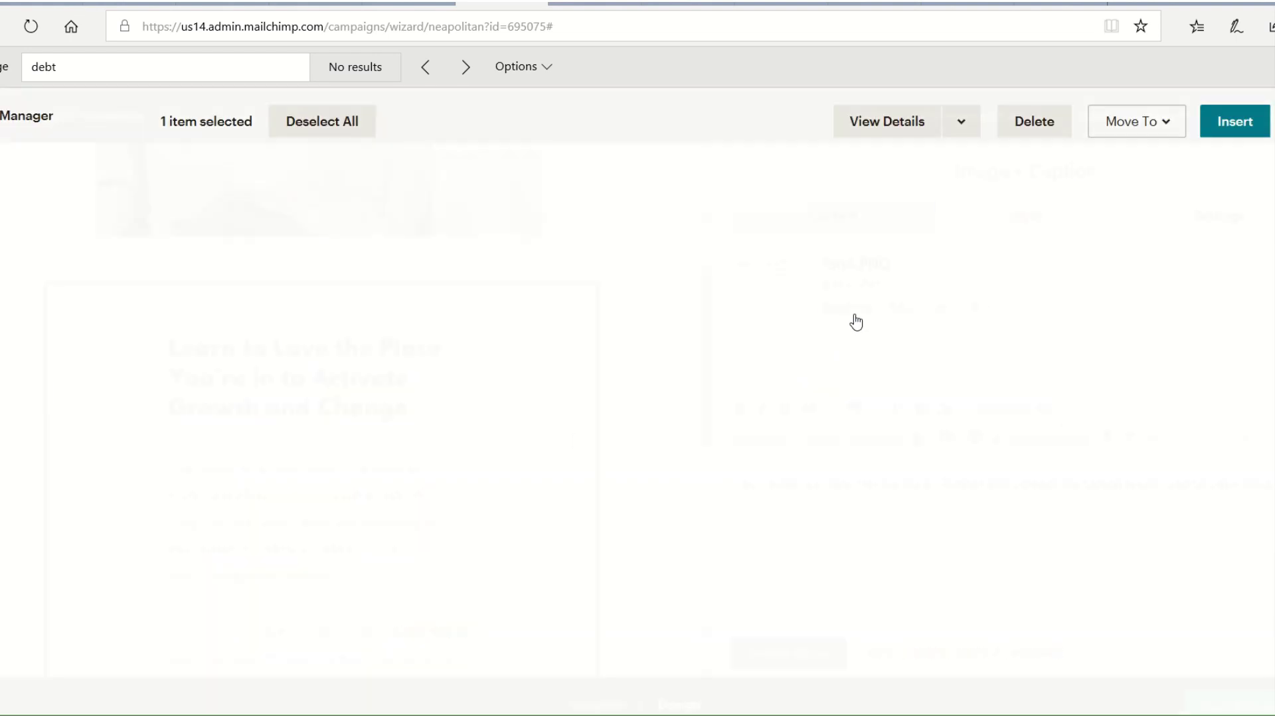
pyautogui.click(283, 329)
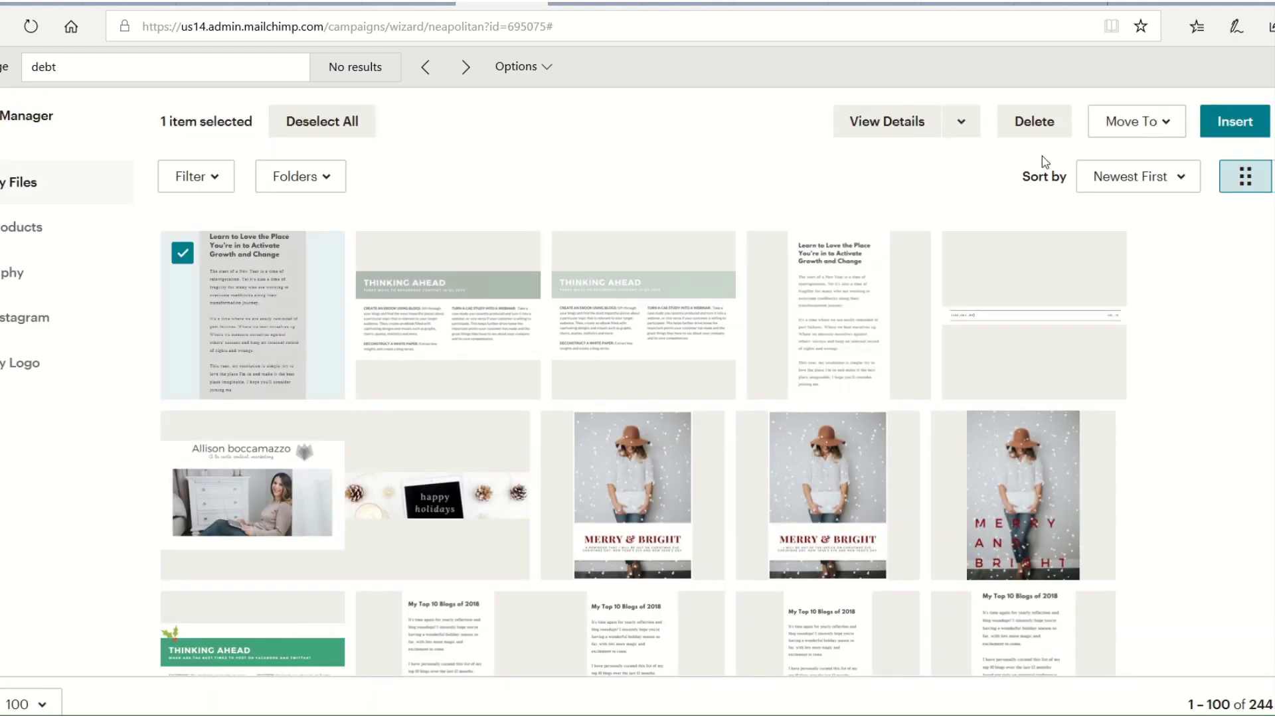
pyautogui.click(1250, 122)
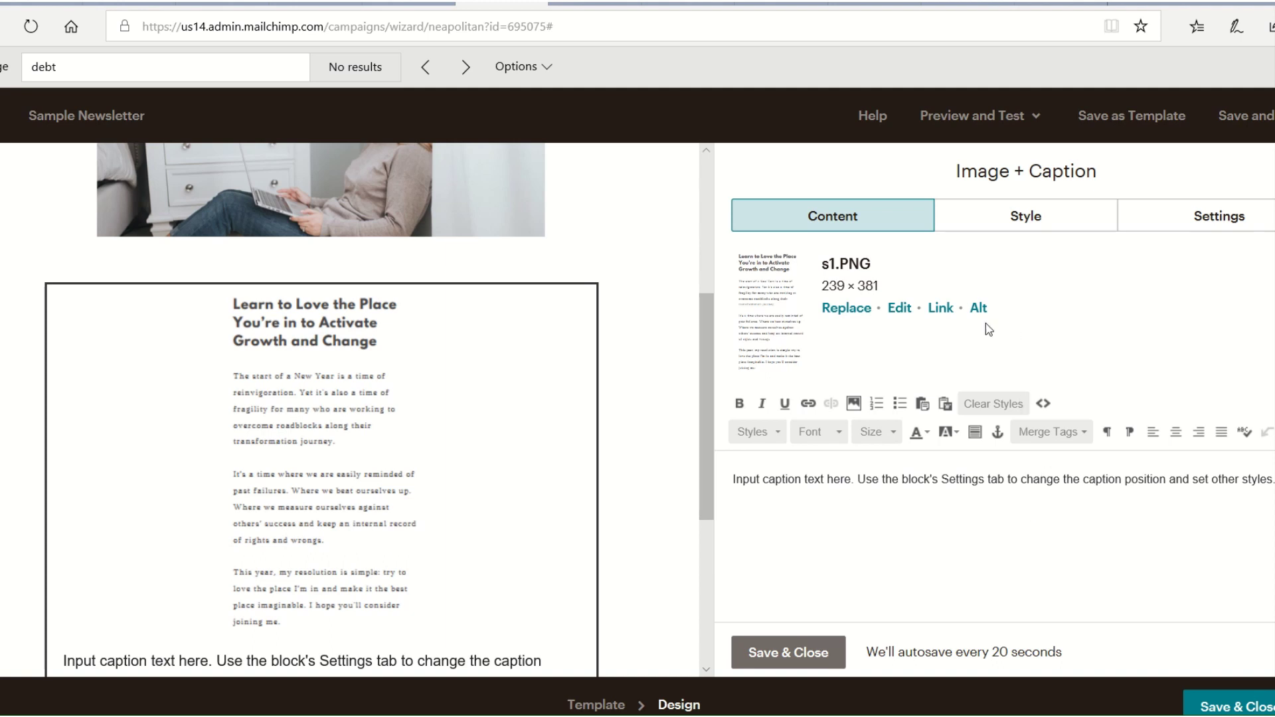
# Review the Image + Caption block's style options and set its image alignment to Left.
pyautogui.click(1036, 225)
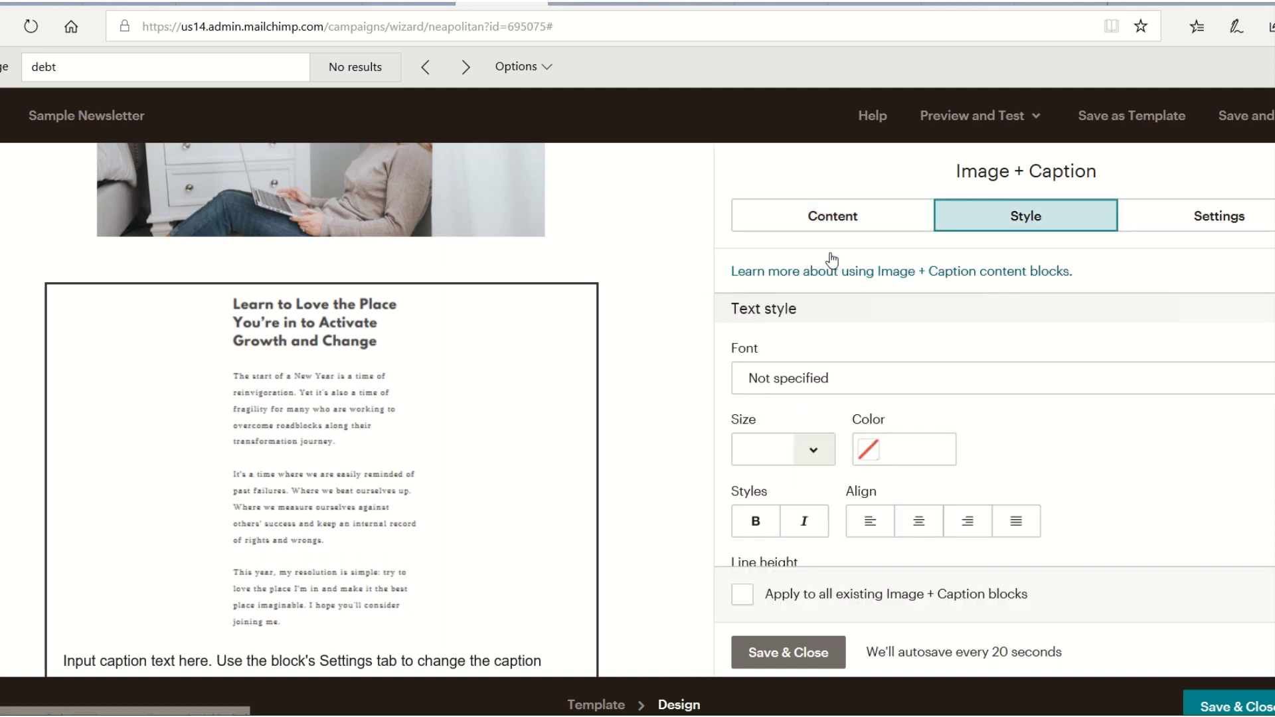
pyautogui.click(831, 221)
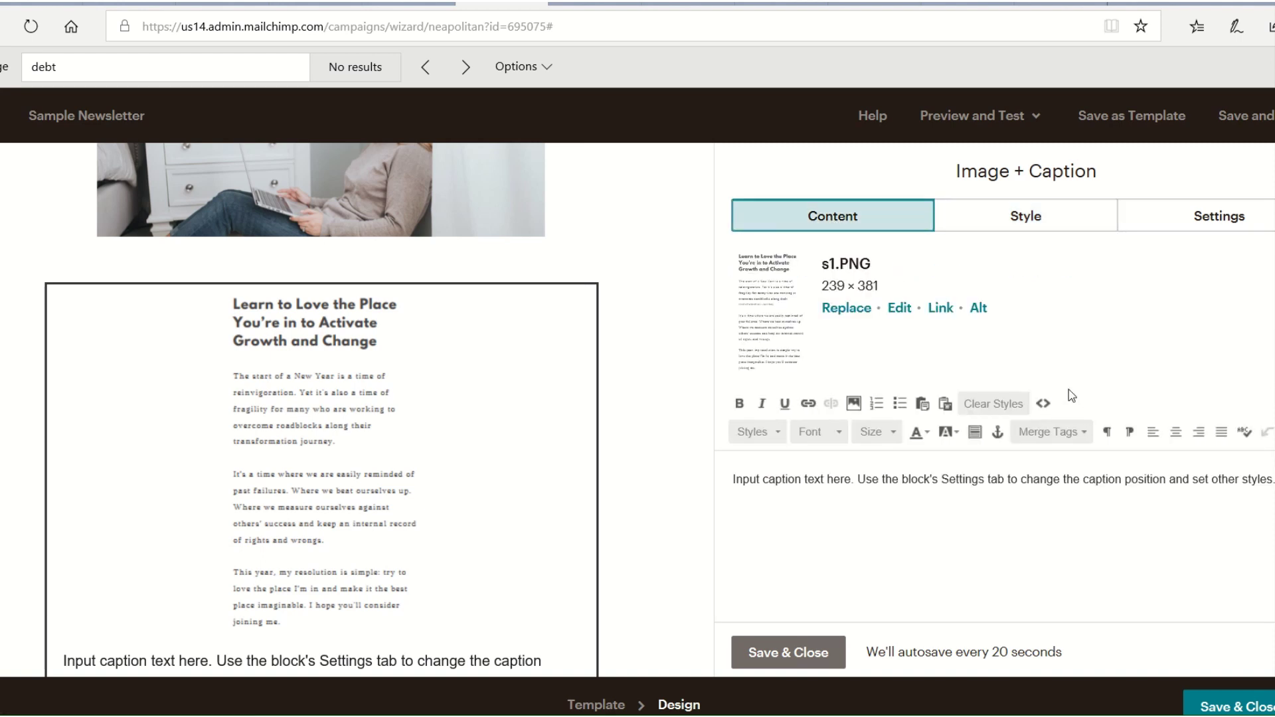
pyautogui.click(1058, 222)
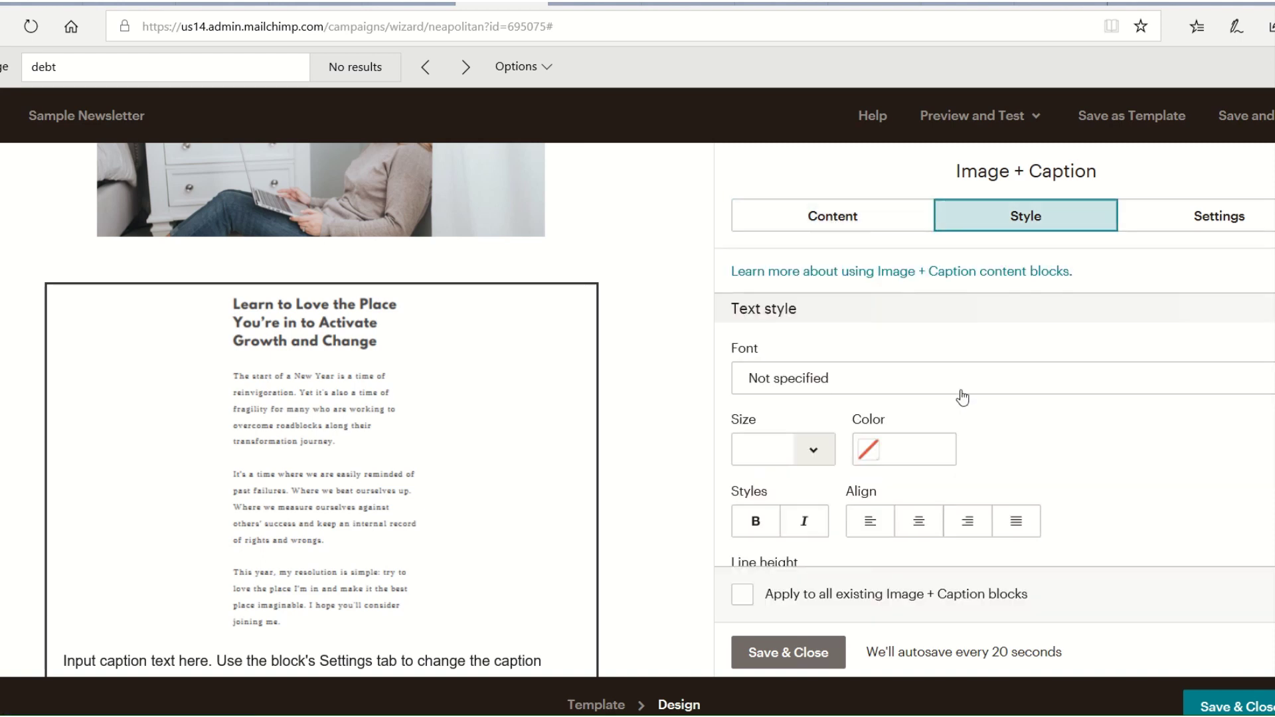
pyautogui.scroll(-5, 963, 397)
pyautogui.scroll(2, 983, 425)
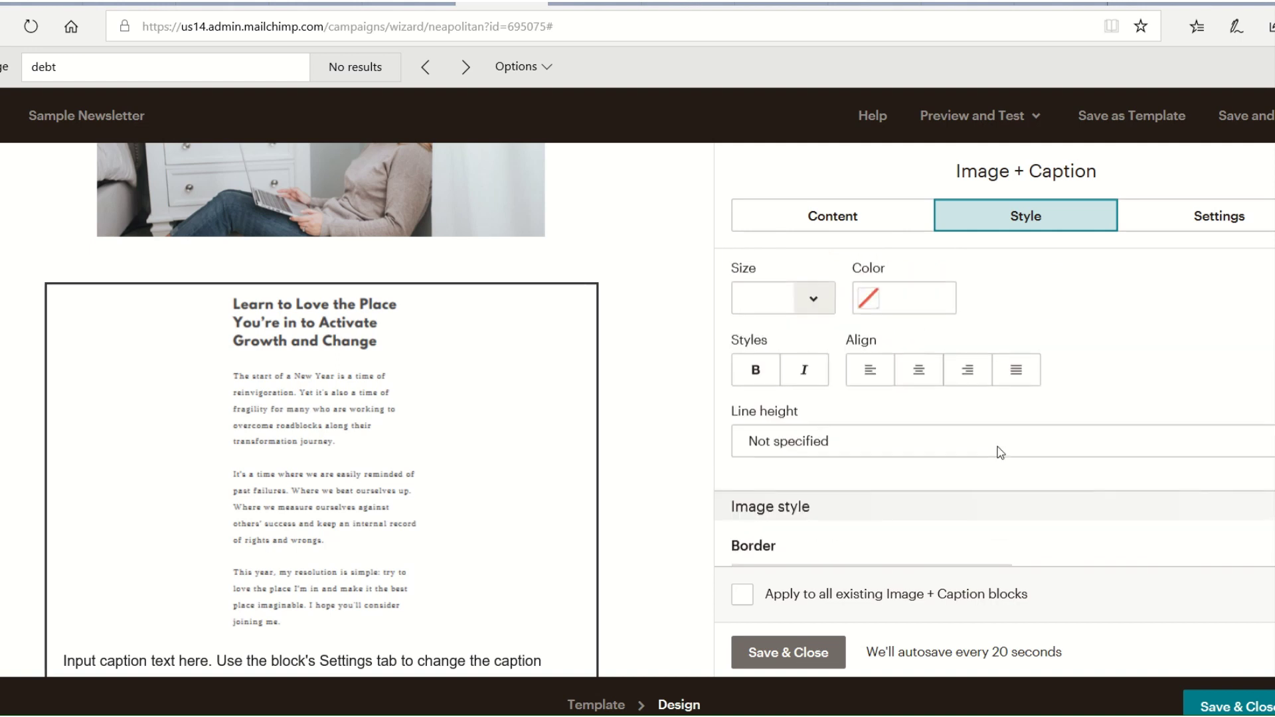
pyautogui.scroll(2, 1001, 453)
pyautogui.scroll(-2, 994, 421)
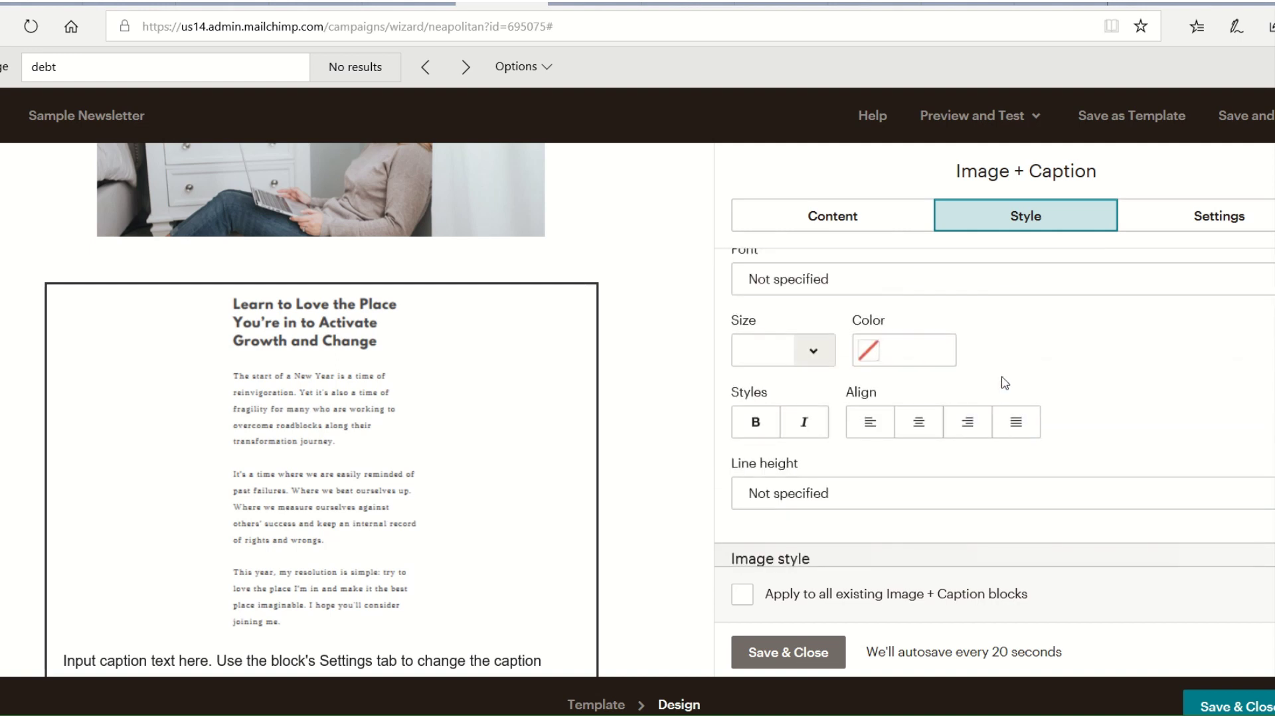
pyautogui.click(1207, 226)
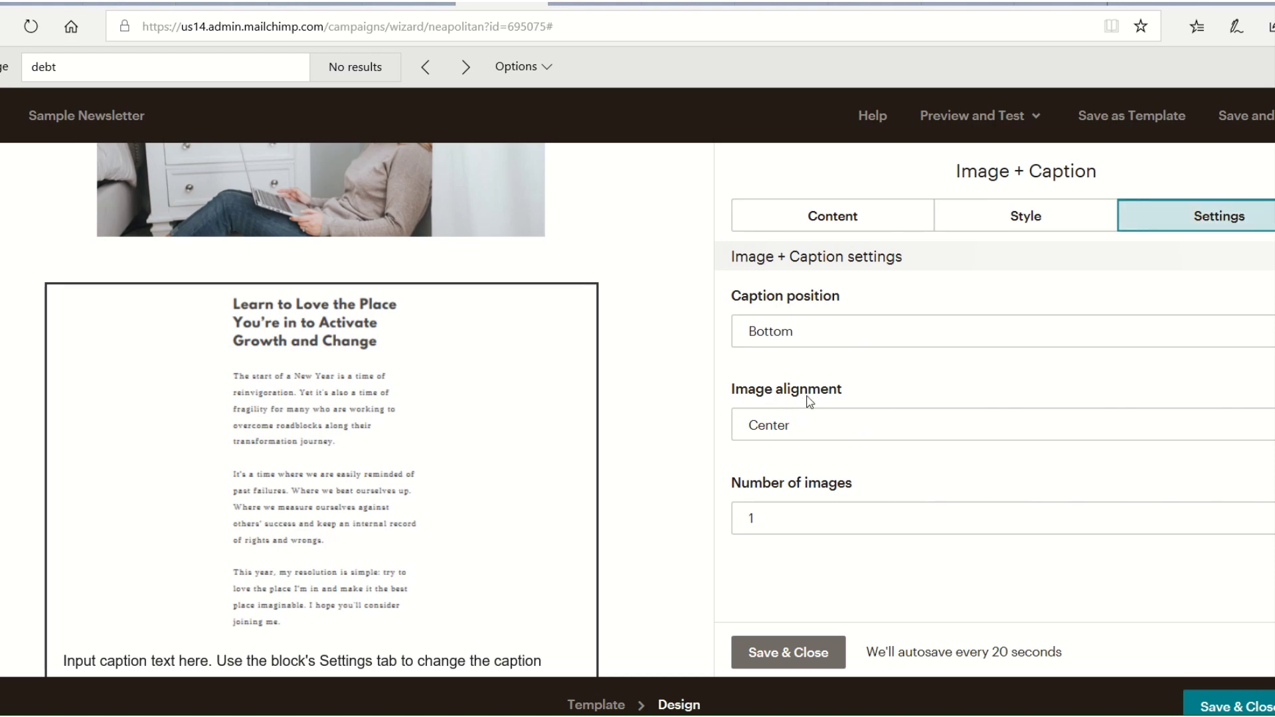
pyautogui.click(856, 435)
pyautogui.click(830, 469)
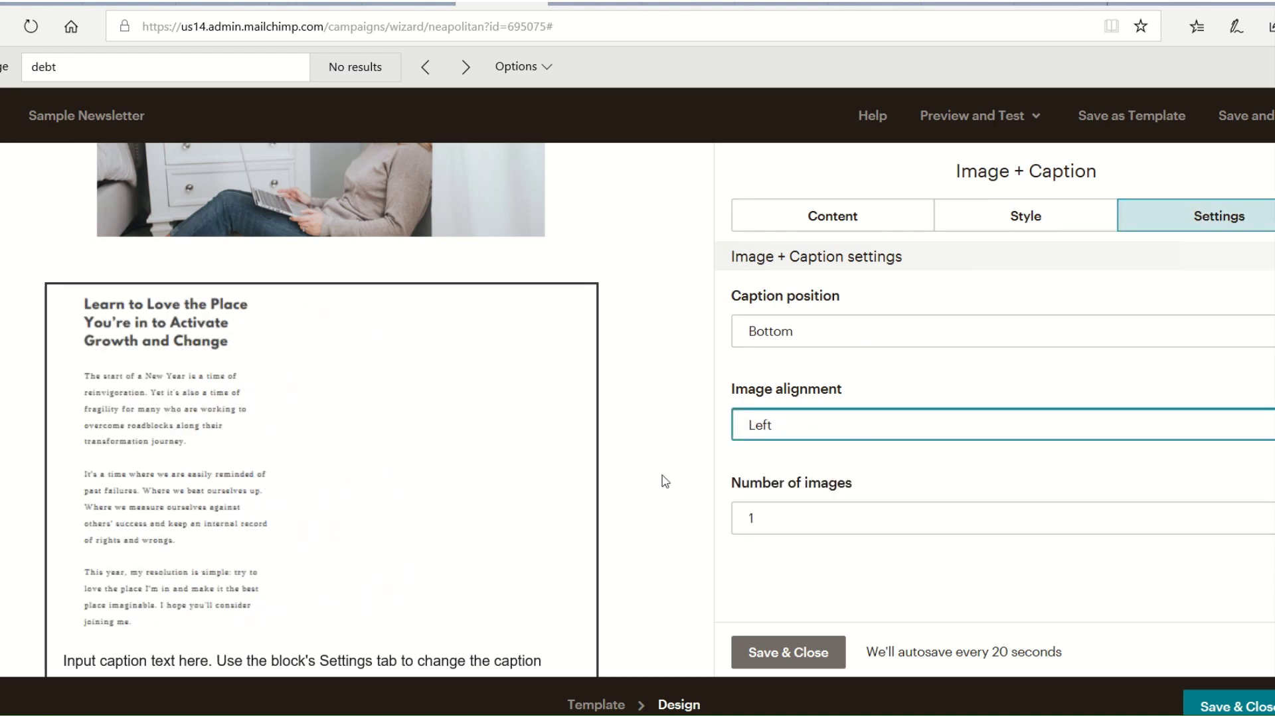
# Right-align the block's caption text and delete the placeholder caption.
pyautogui.click(1044, 220)
pyautogui.click(975, 428)
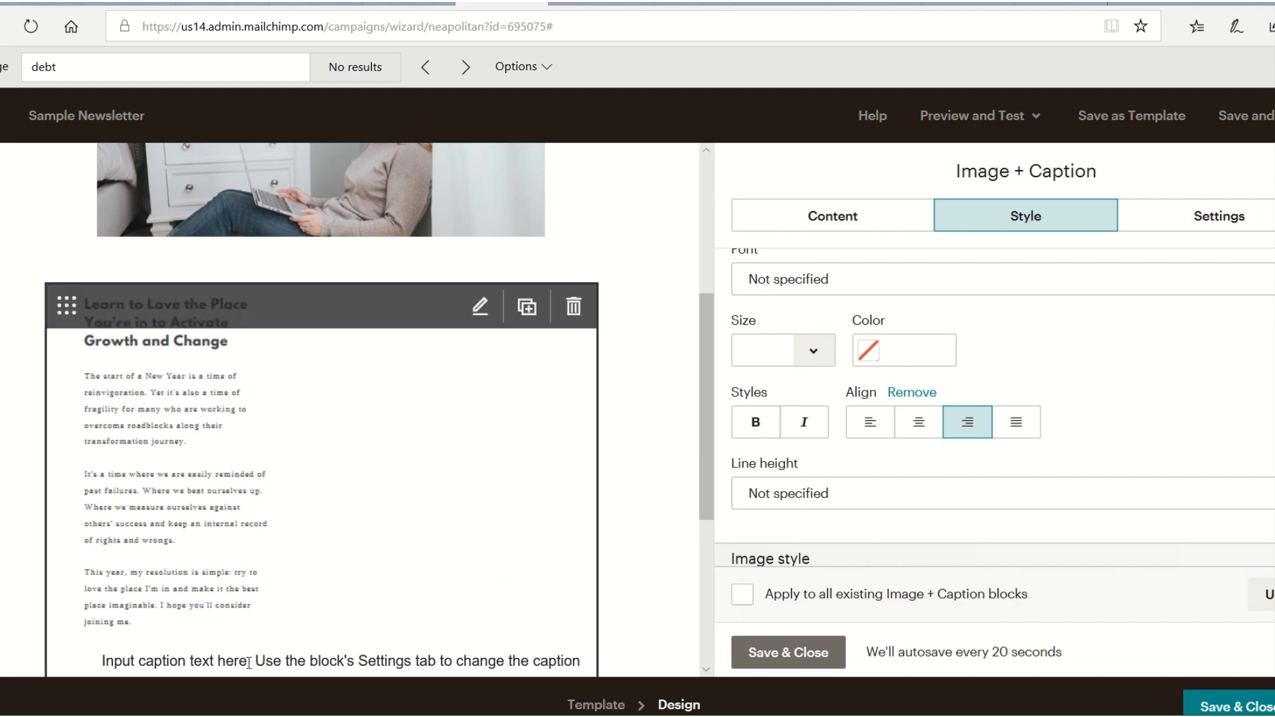
pyautogui.click(814, 222)
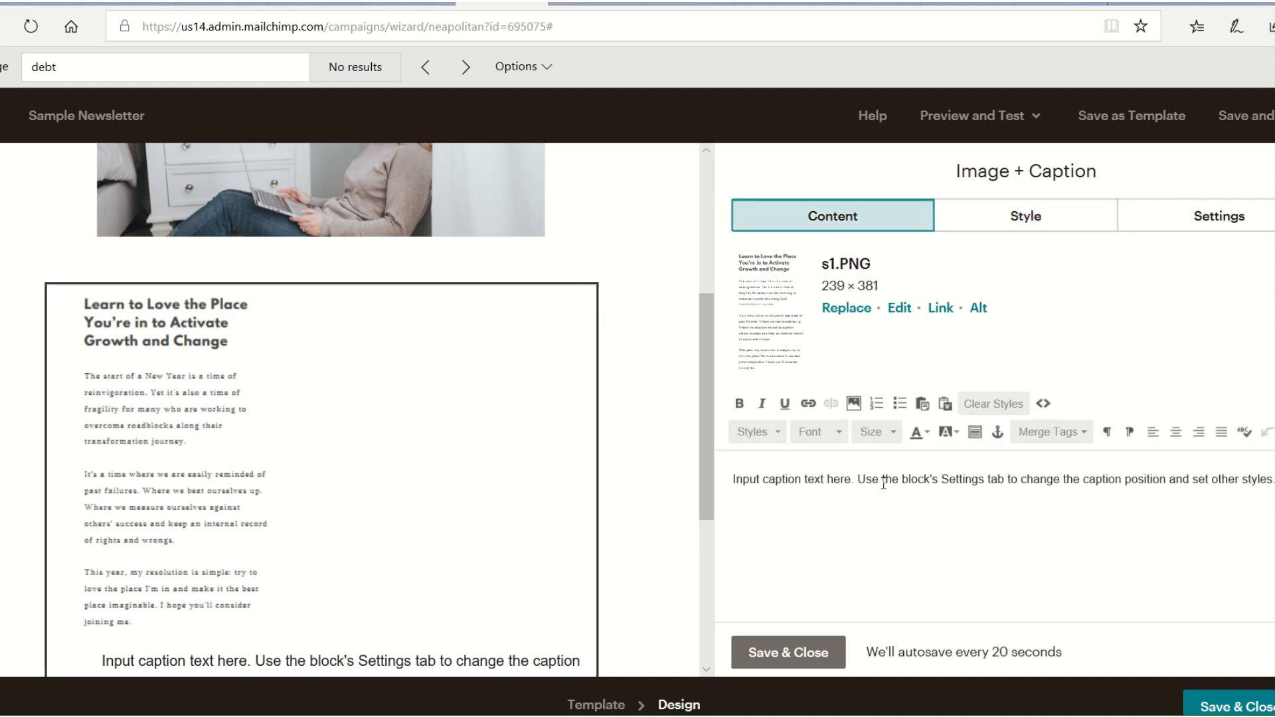
pyautogui.hotkey('ctrl', 'a')
pyautogui.press('BackSpace')
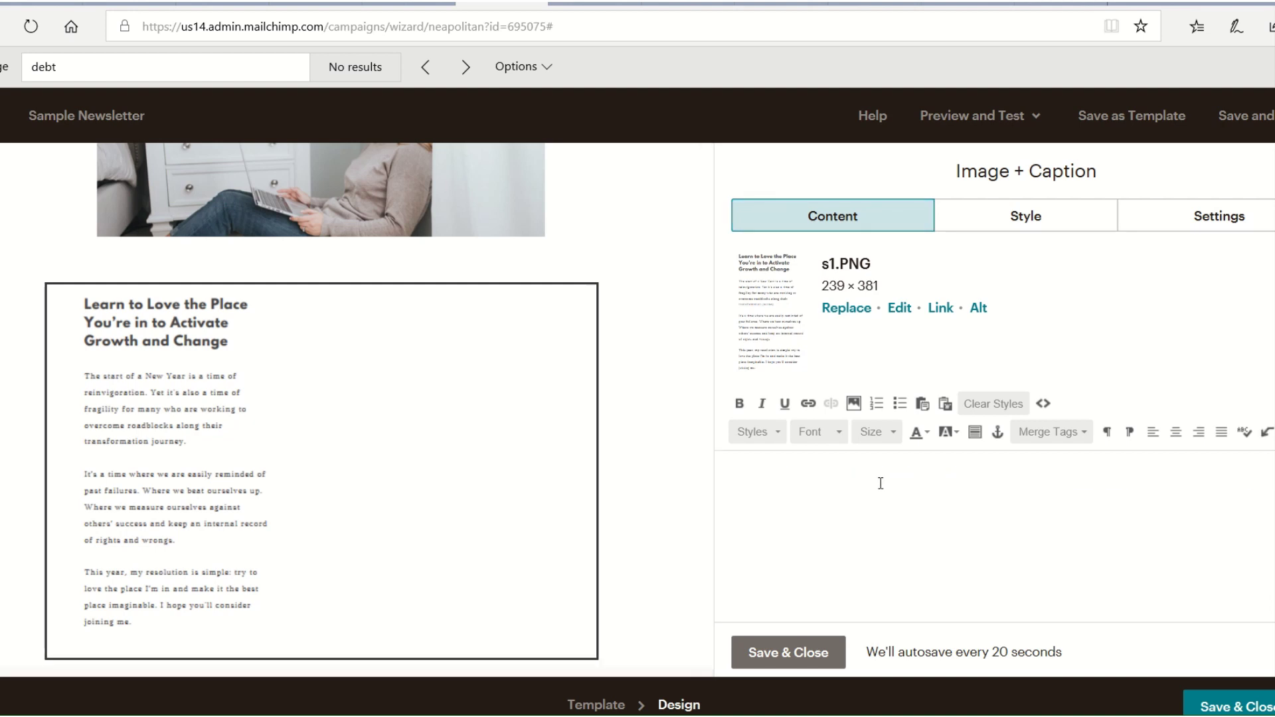
# Try out the caption's placement with filler text of repeated "d" letters and clear it again.
pyautogui.write('d')
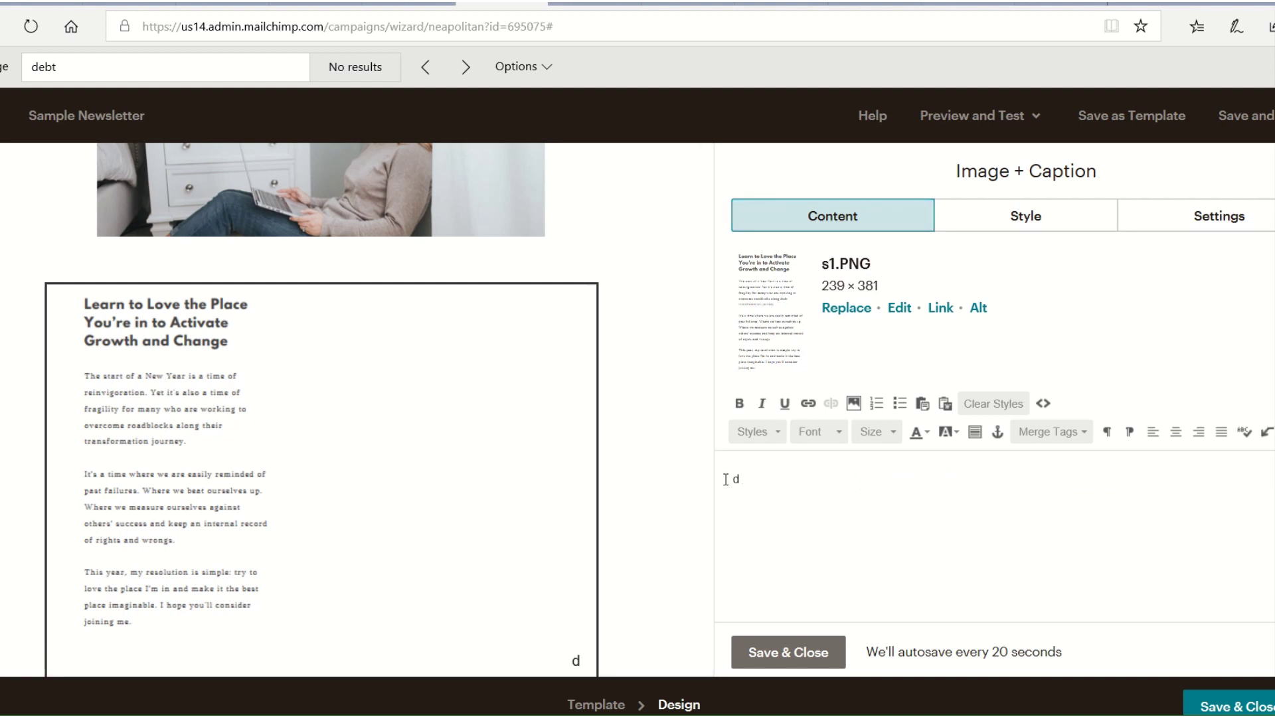
pyautogui.press('BackSpace')
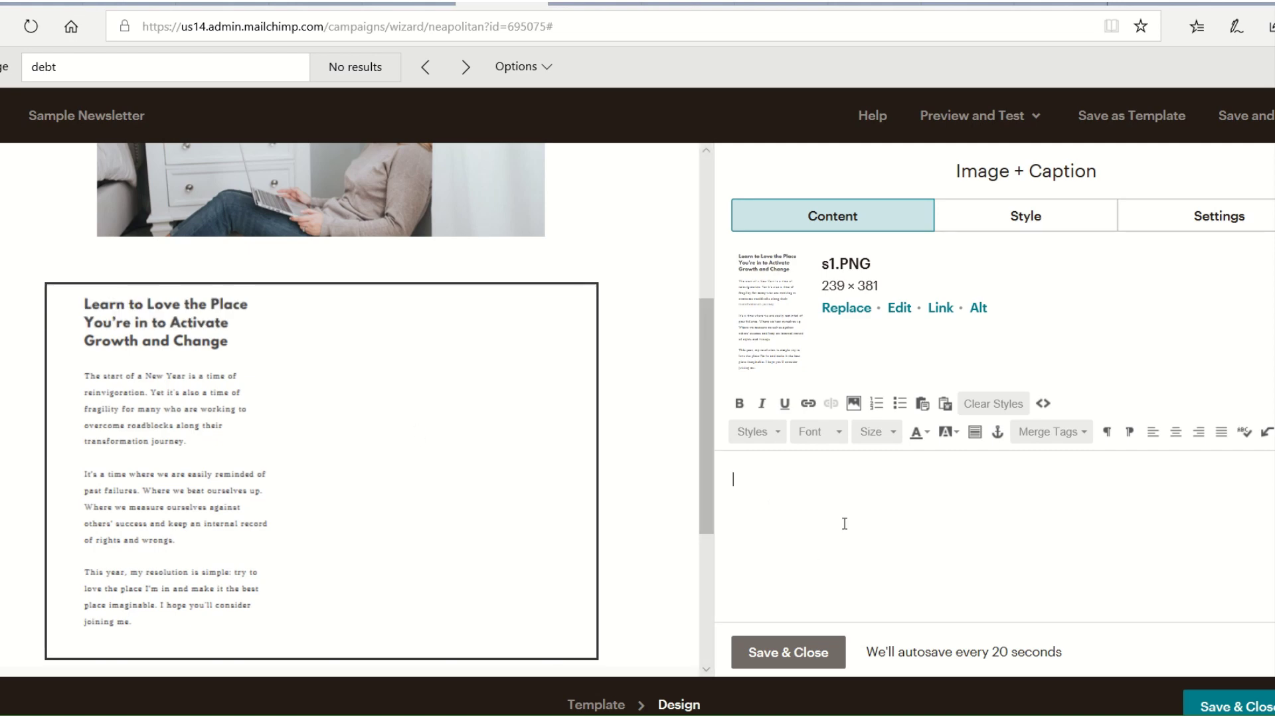
pyautogui.write('d')
pyautogui.moveTo(278, 384)
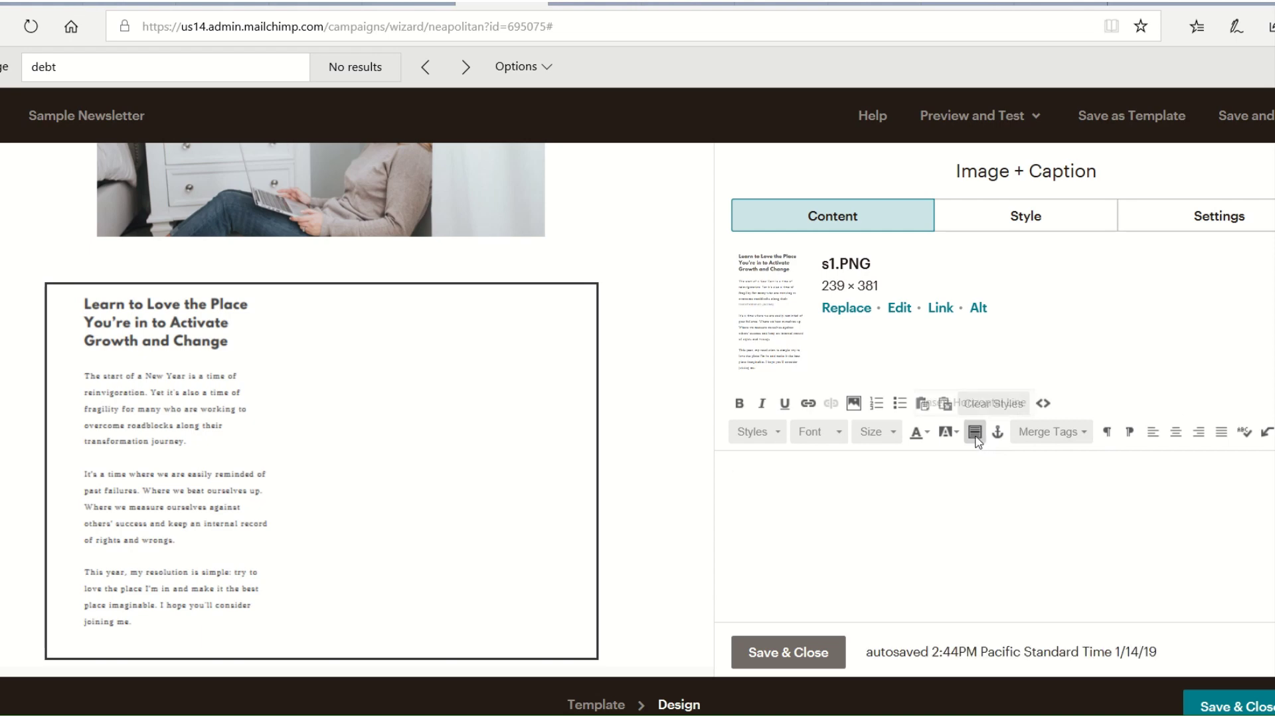
pyautogui.write('d')
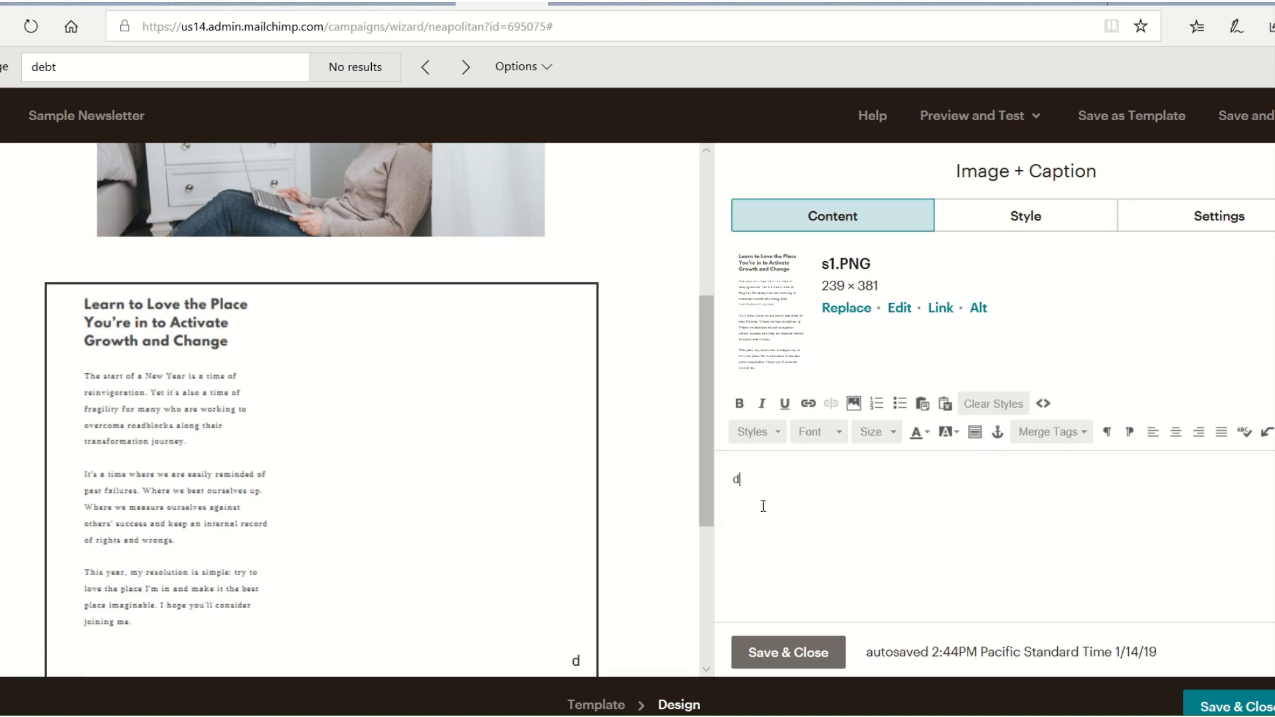
pyautogui.press('BackSpace')
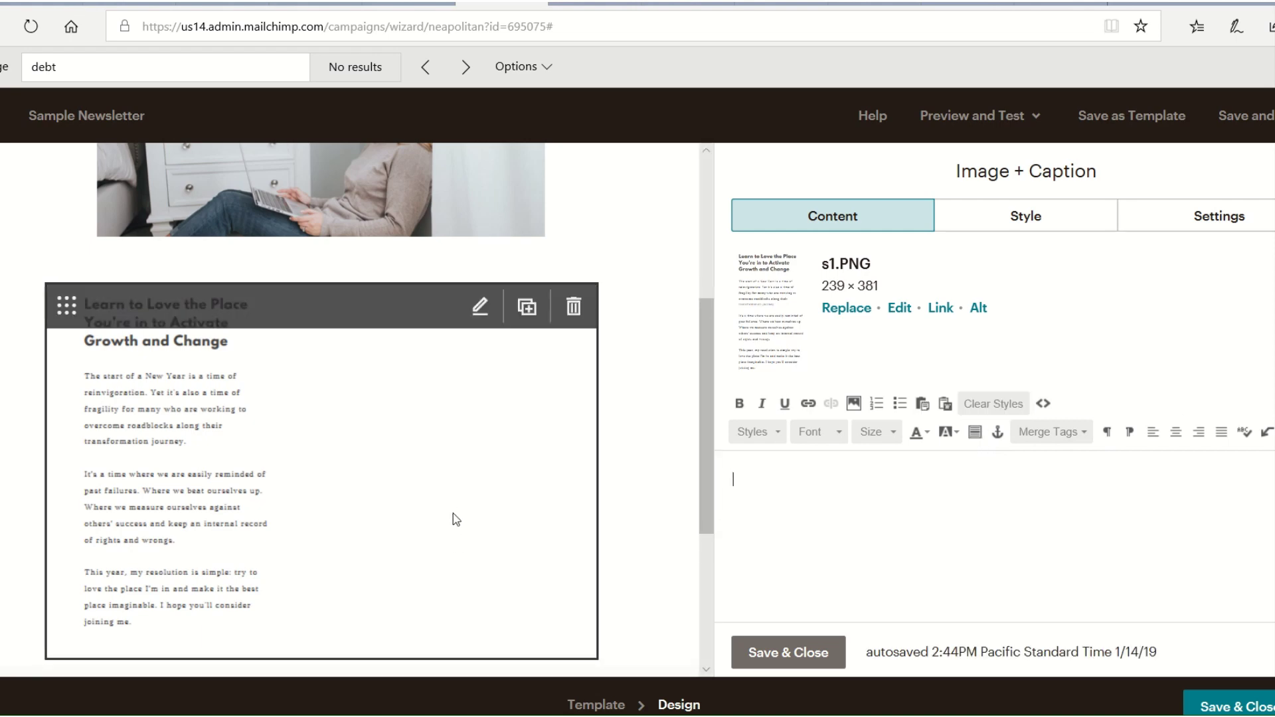
pyautogui.write('ddddddddddddddd')
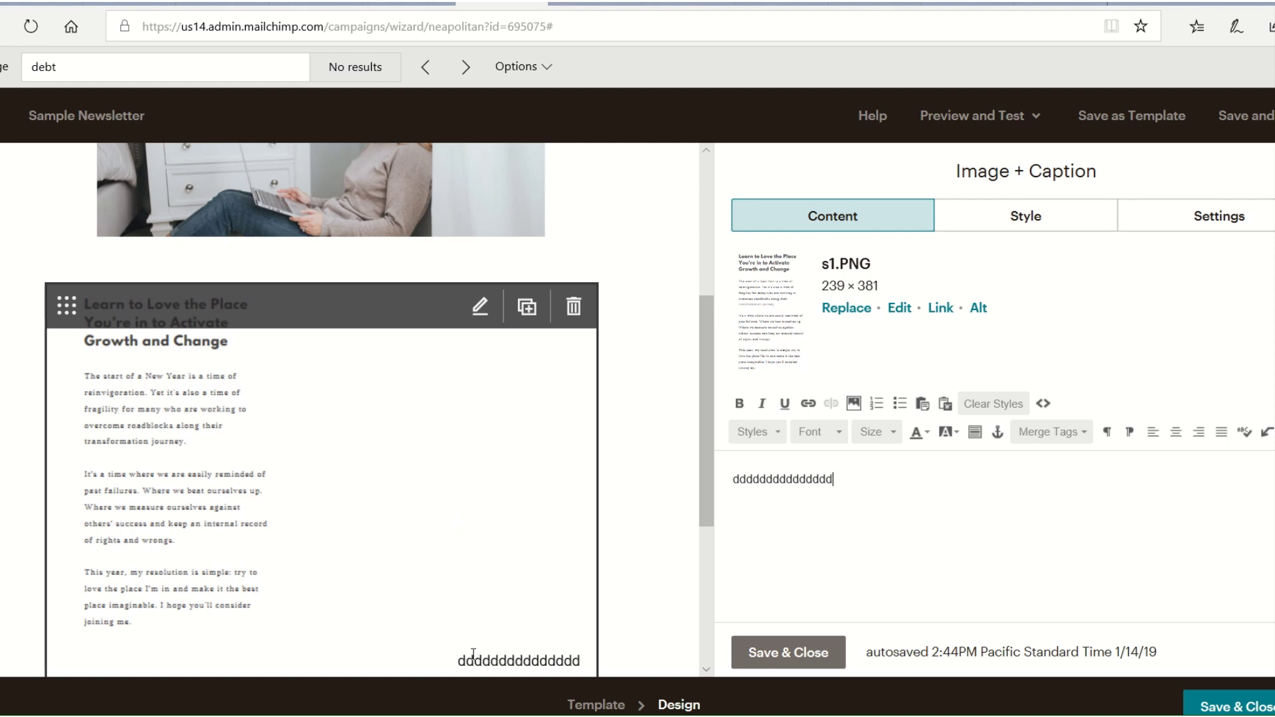
pyautogui.write('ddddddddddddddddddd')
pyautogui.hotkey('ctrl', 'a')
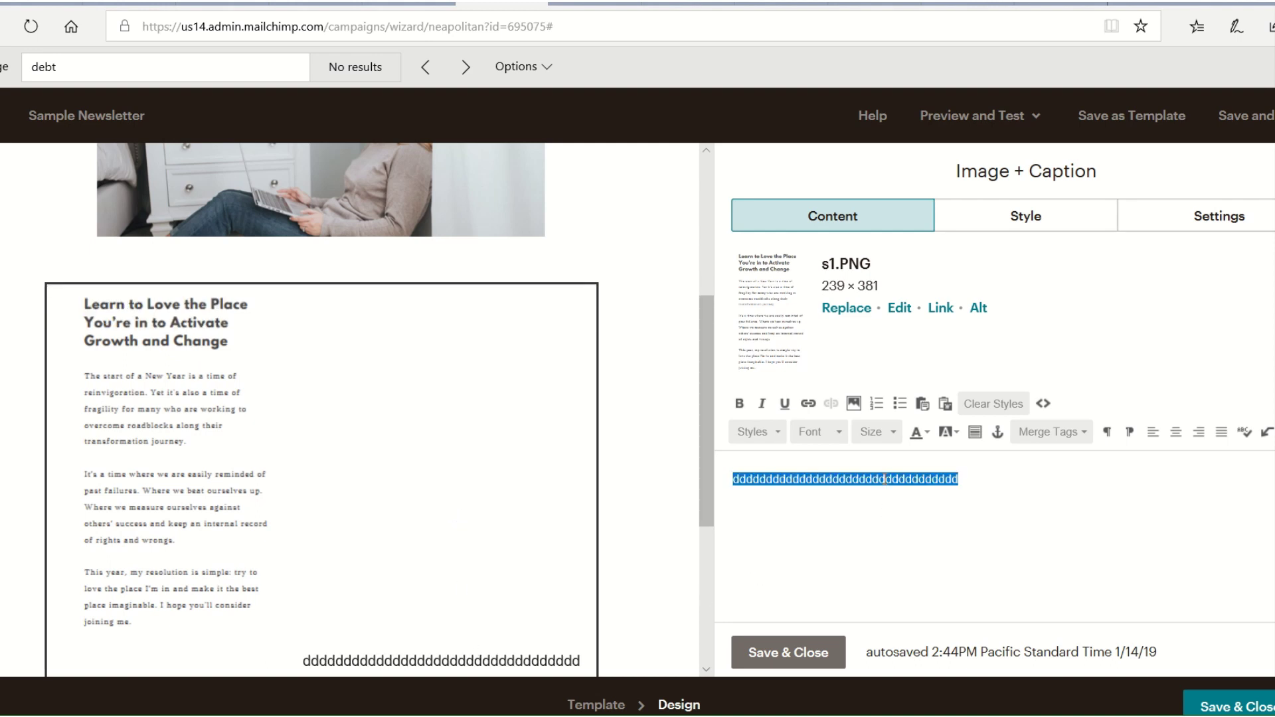
pyautogui.hotkey('ctrl', 'v')
pyautogui.hotkey('ctrl', 'v')
pyautogui.hotkey('ctrl', 'v')
pyautogui.hotkey('ctrl', 'v')
pyautogui.hotkey('ctrl', 'v')
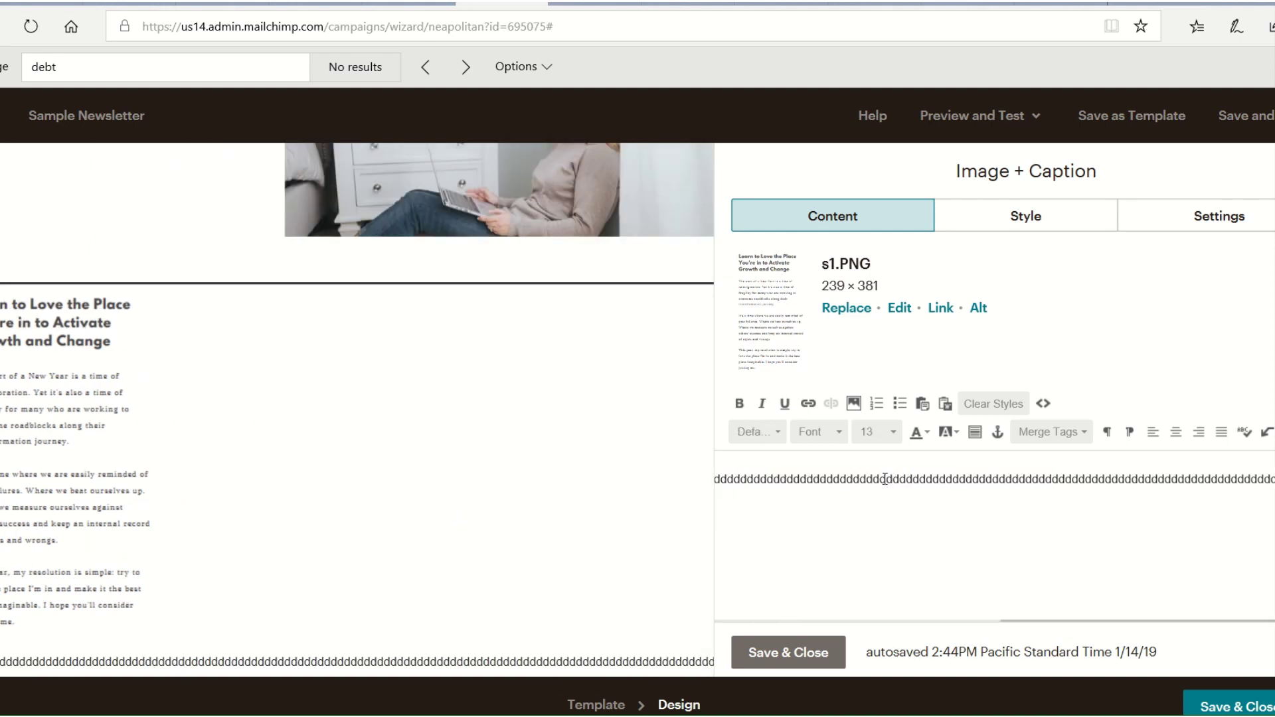
pyautogui.press('BackSpace')
pyautogui.press('BackSpace')
pyautogui.press('BackSpace')
pyautogui.press('BackSpace')
pyautogui.press('BackSpace')
pyautogui.press('BackSpace')
pyautogui.press('BackSpace')
pyautogui.press('BackSpace')
pyautogui.press('BackSpace')
pyautogui.press('BackSpace')
pyautogui.press('BackSpace')
pyautogui.press('BackSpace')
pyautogui.press('BackSpace')
pyautogui.press('BackSpace')
pyautogui.press('BackSpace')
pyautogui.press('BackSpace')
pyautogui.press('BackSpace')
pyautogui.press('BackSpace')
pyautogui.press('BackSpace')
pyautogui.press('BackSpace')
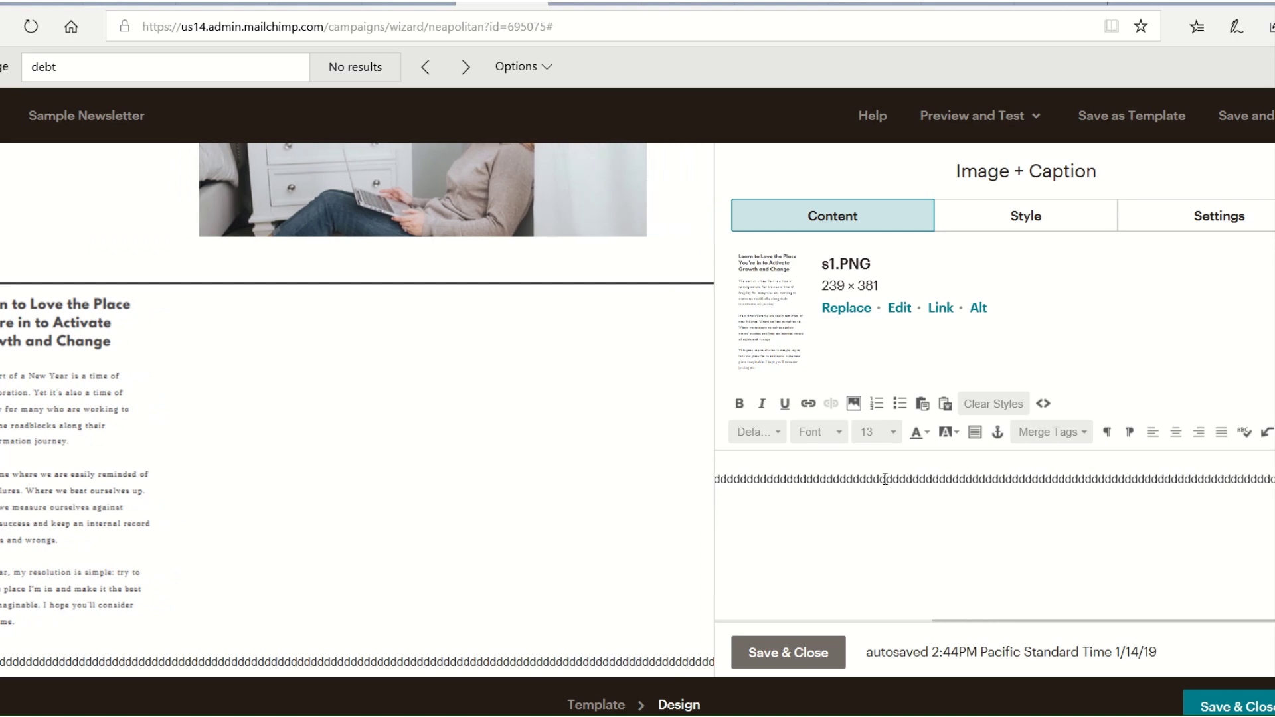
pyautogui.hotkey('ctrl', 'a')
pyautogui.press('BackSpace')
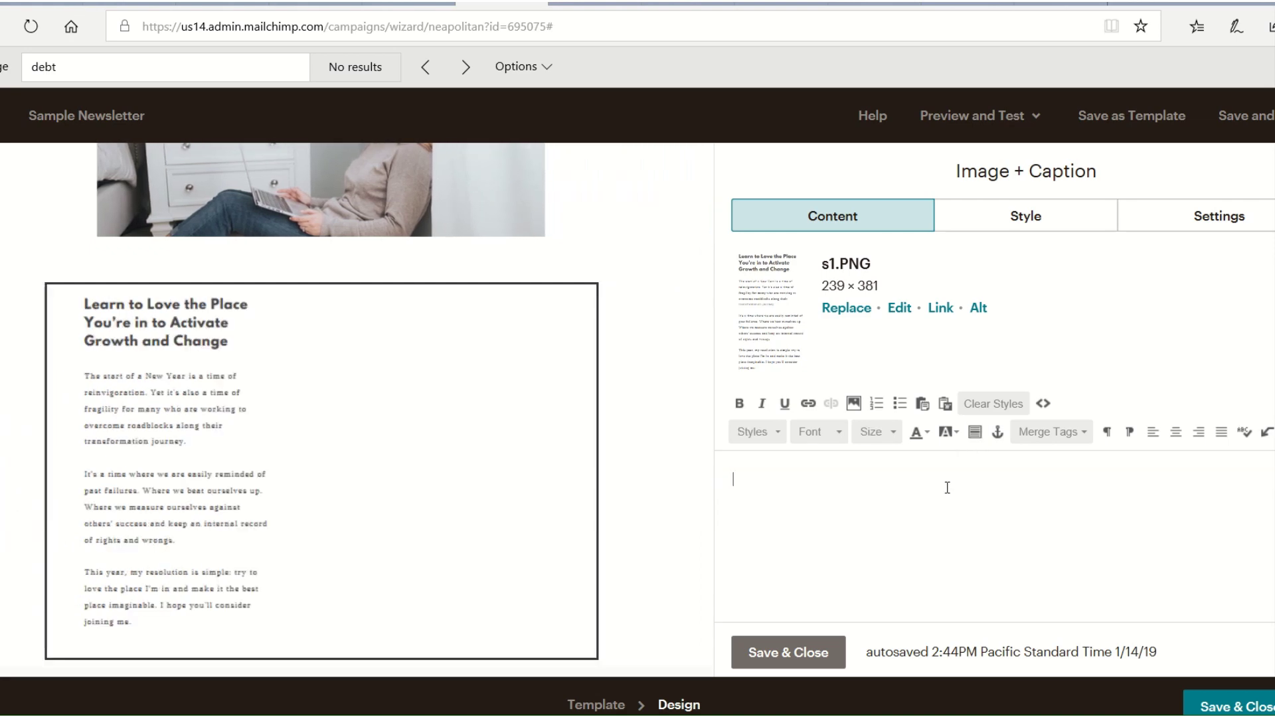
# Check the article block in the newsletter preview, then save and close the Image + Caption block.
pyautogui.scroll(-3, 406, 451)
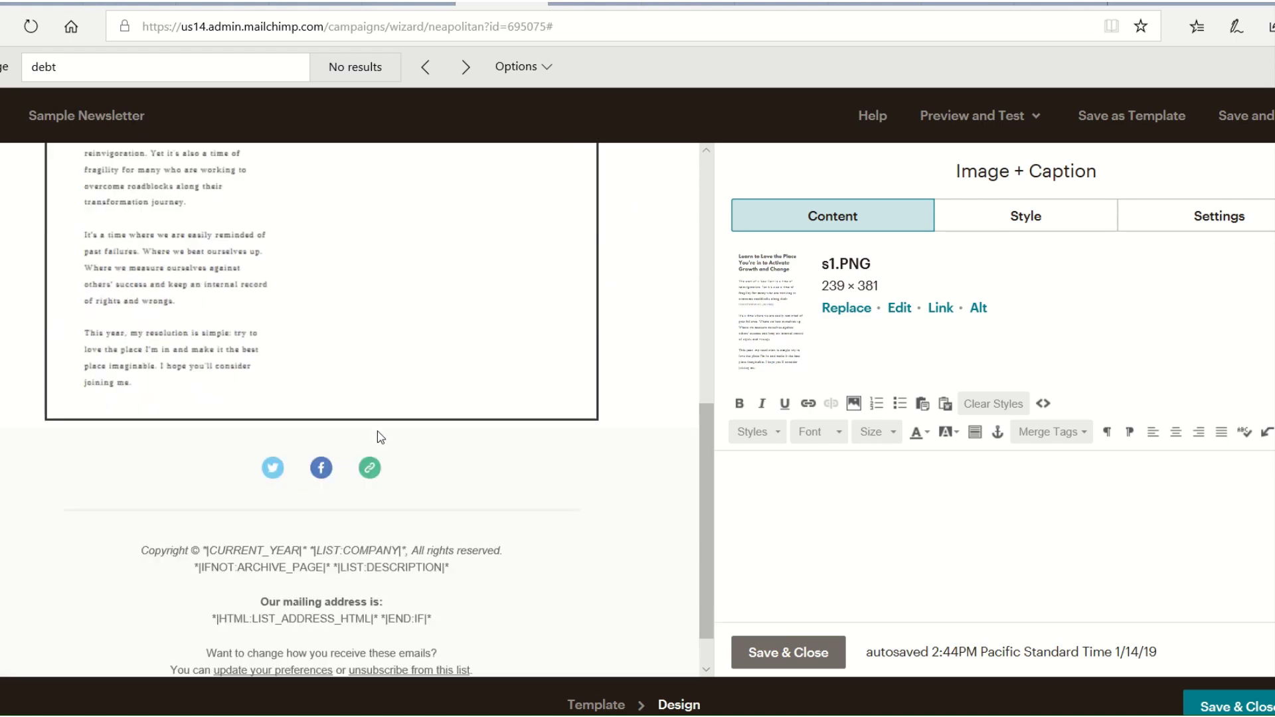
pyautogui.scroll(3, 377, 436)
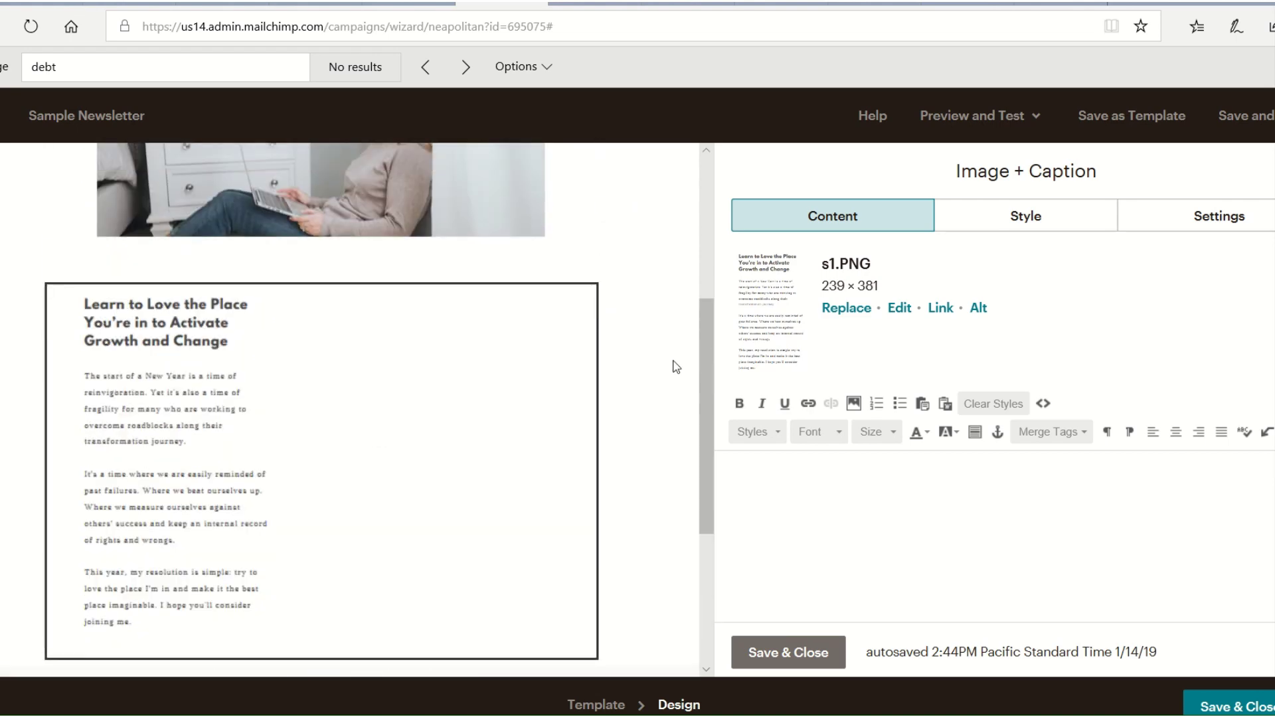
pyautogui.moveTo(594, 3)
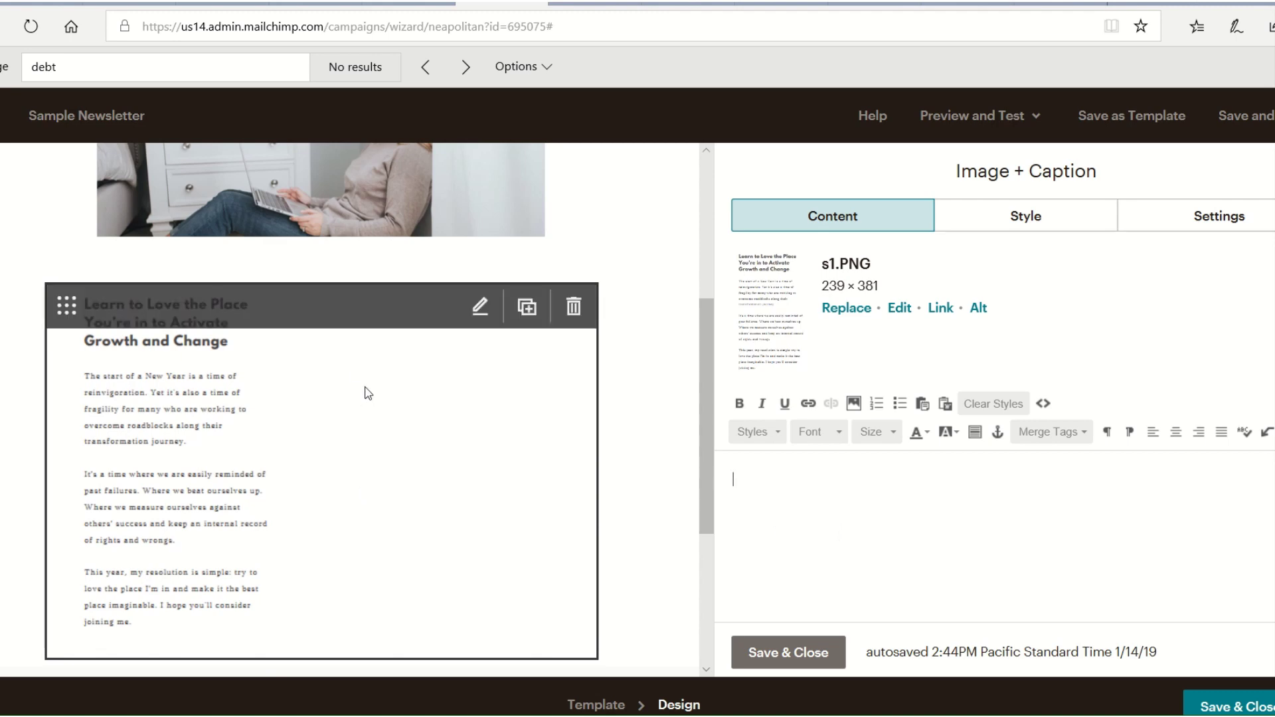
pyautogui.click(799, 659)
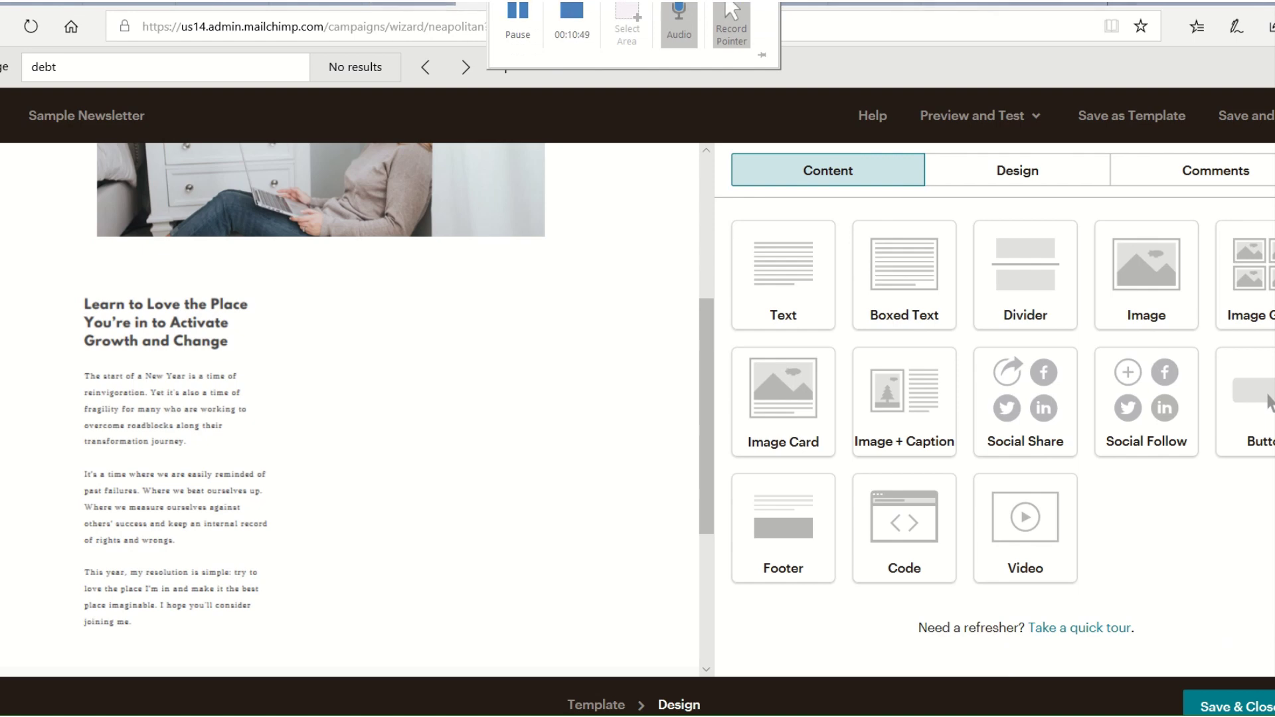
# Open mailchimp.com in a new browser tab and go to the account's list of campaigns.
pyautogui.hotkey('ctrl', 't')
pyautogui.write('mailchimp.com/')
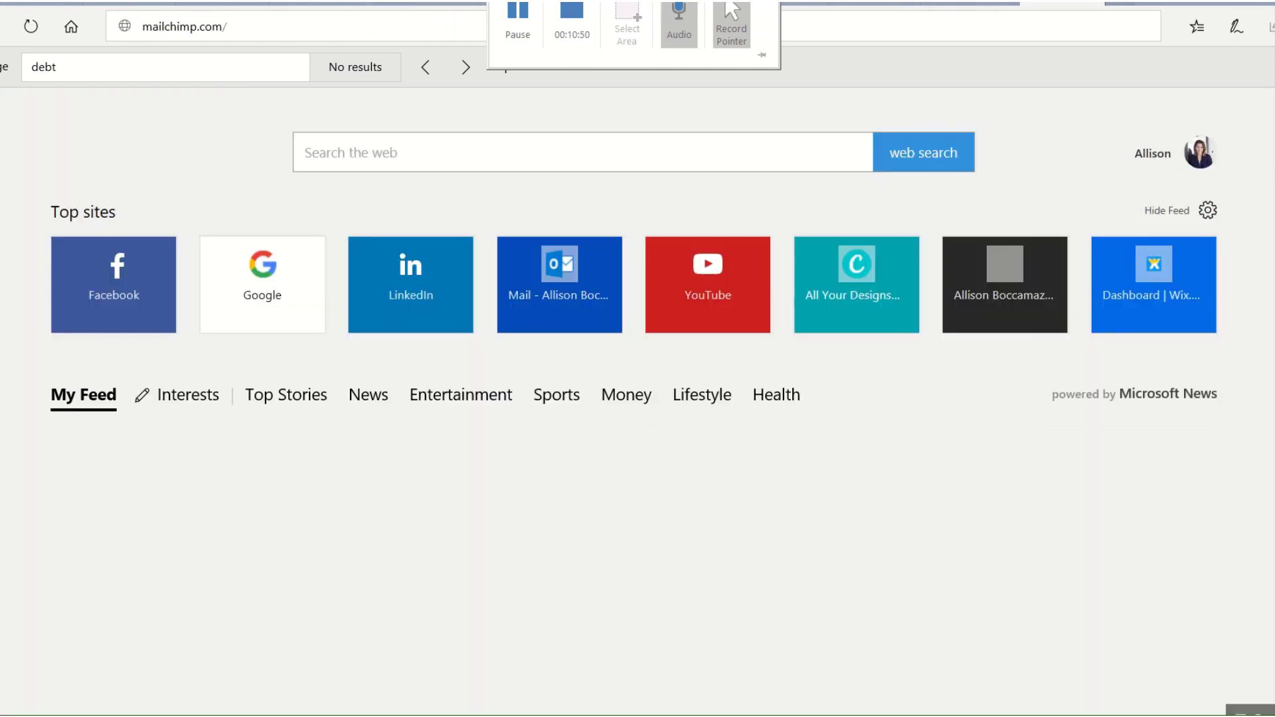
pyautogui.press('Return')
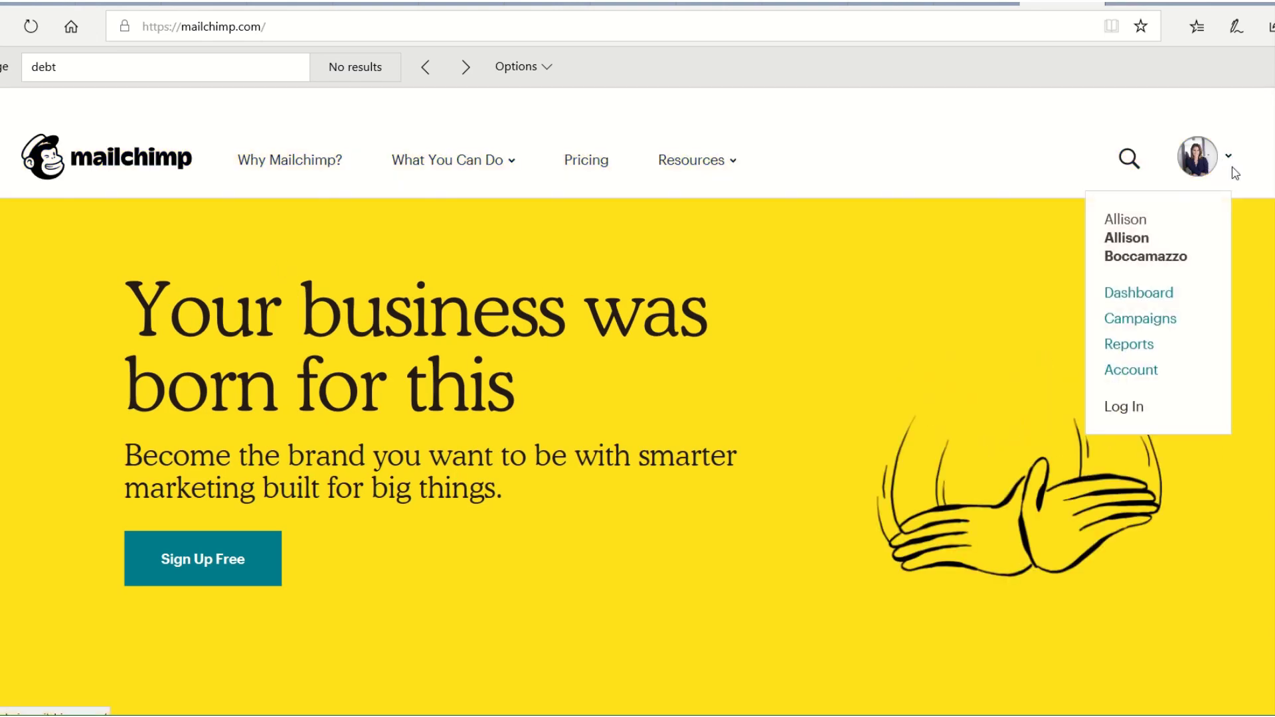
pyautogui.moveTo(1229, 168)
pyautogui.click(1141, 295)
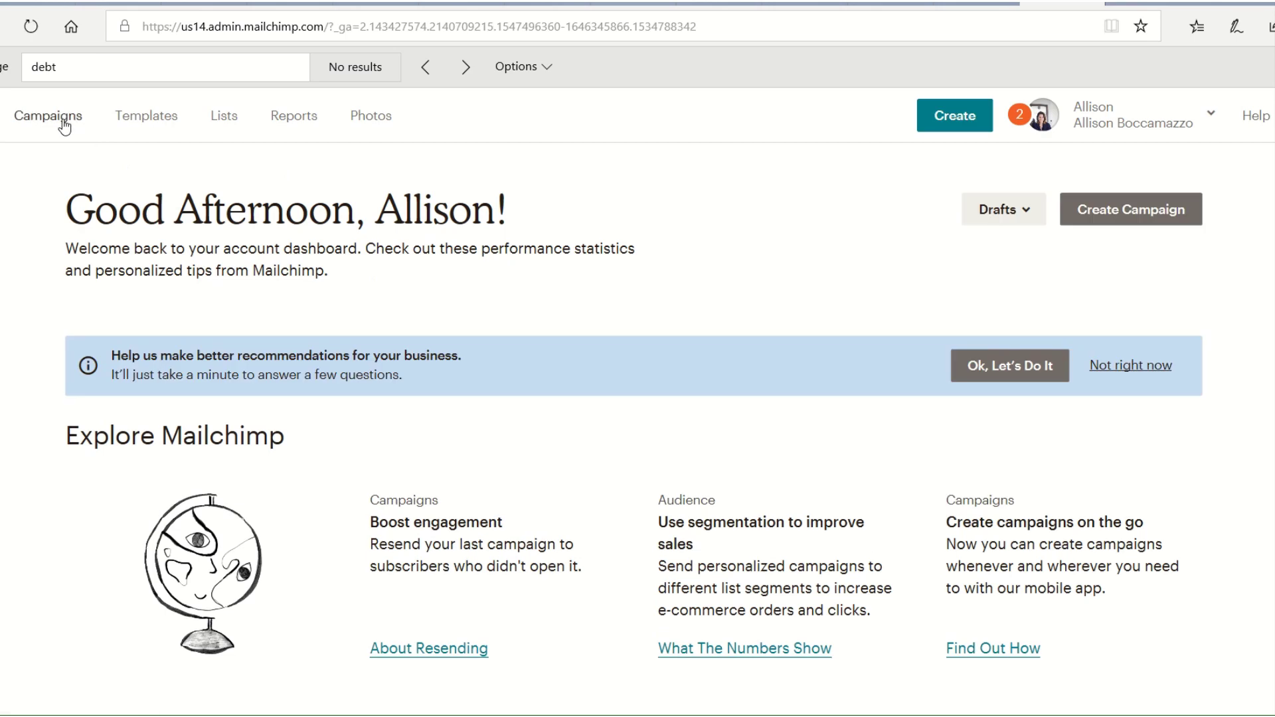
pyautogui.click(54, 118)
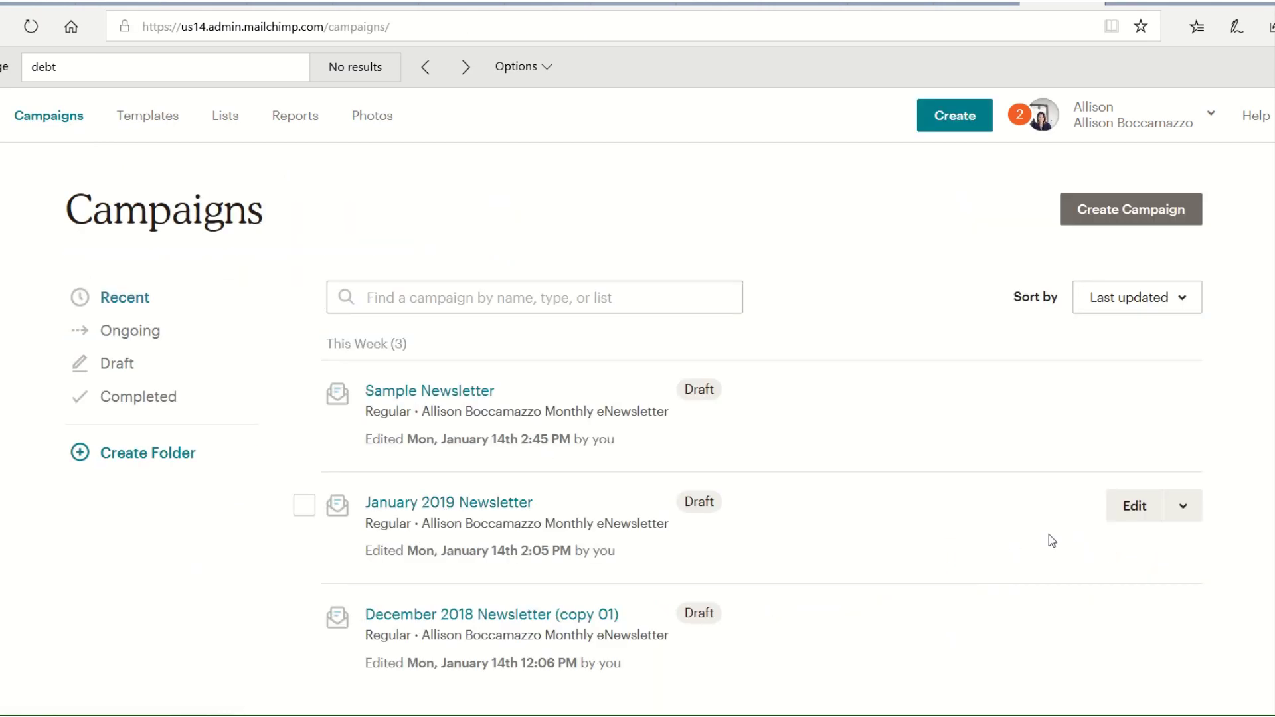
# Open the January 2019 Newsletter draft's design and examine its article block with the featured blogs and resources.
pyautogui.click(1134, 506)
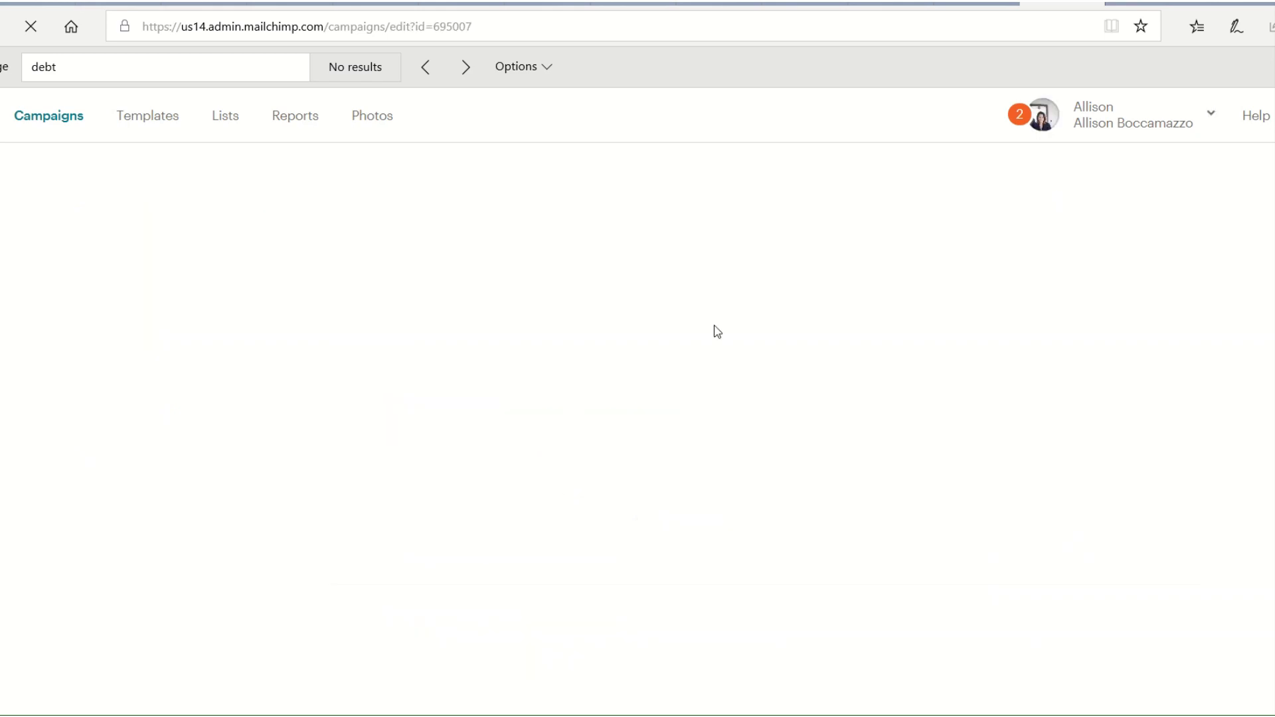
pyautogui.scroll(-5, 763, 359)
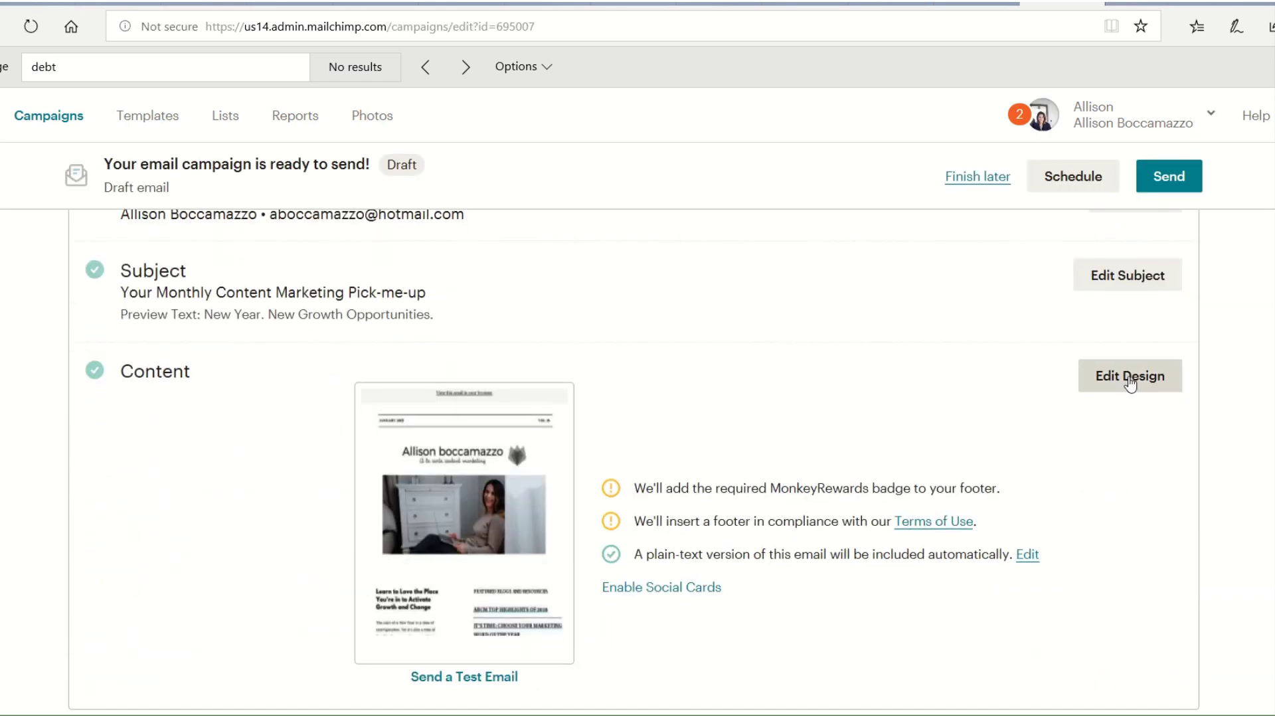
pyautogui.click(1131, 384)
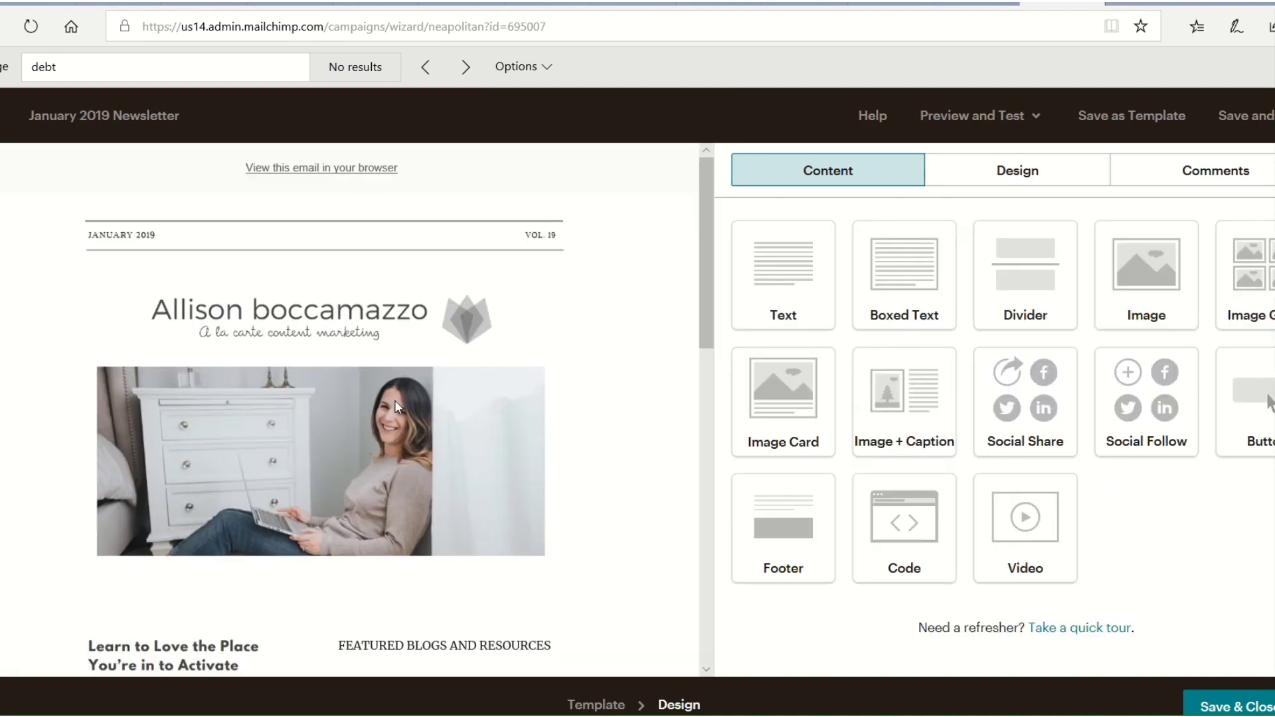
pyautogui.scroll(-6, 394, 400)
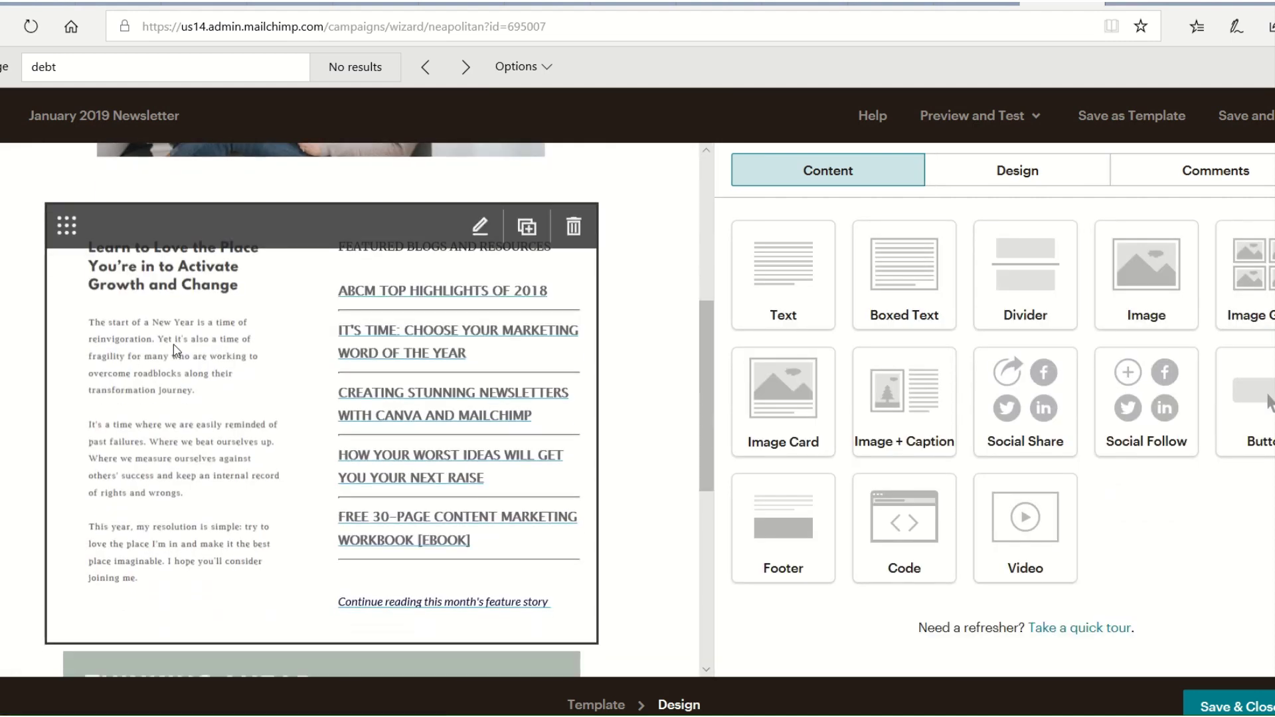
# Try out caption editing in the article block by deleting and retyping the final S of FEATURED BLOGS AND RESOURCES, and save and close it.
pyautogui.click(176, 350)
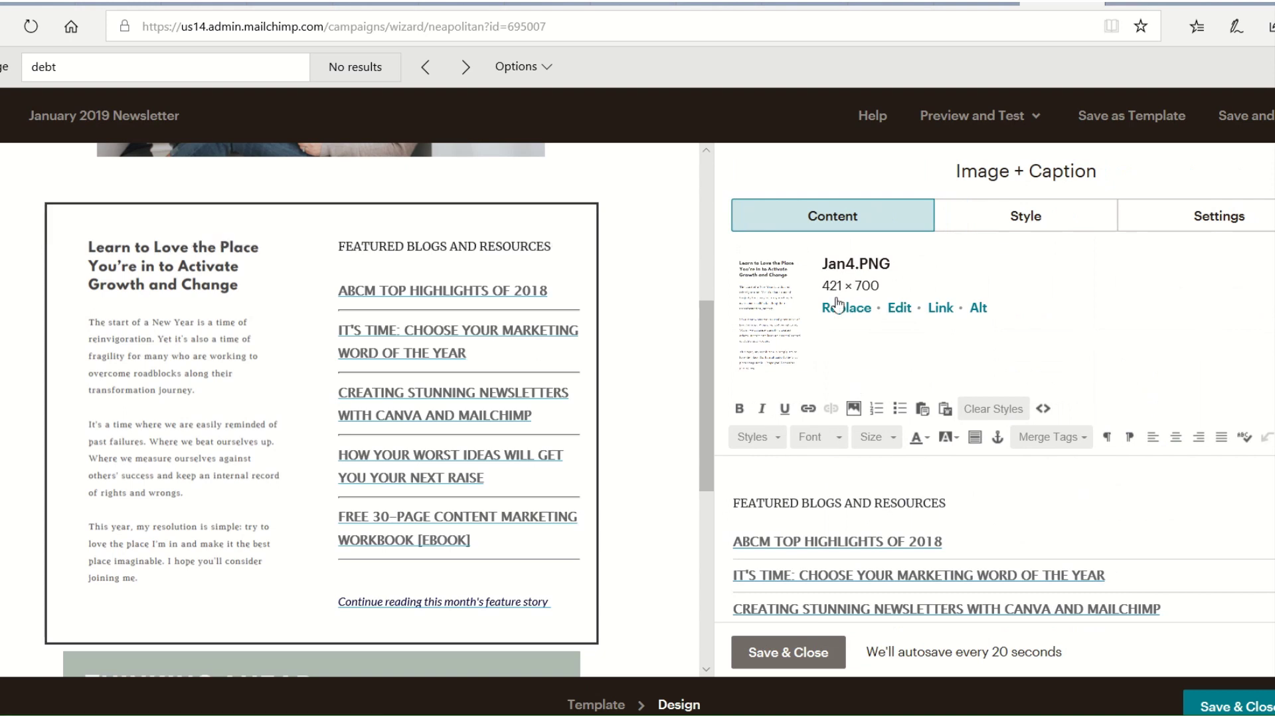
pyautogui.click(966, 503)
pyautogui.press('BackSpace')
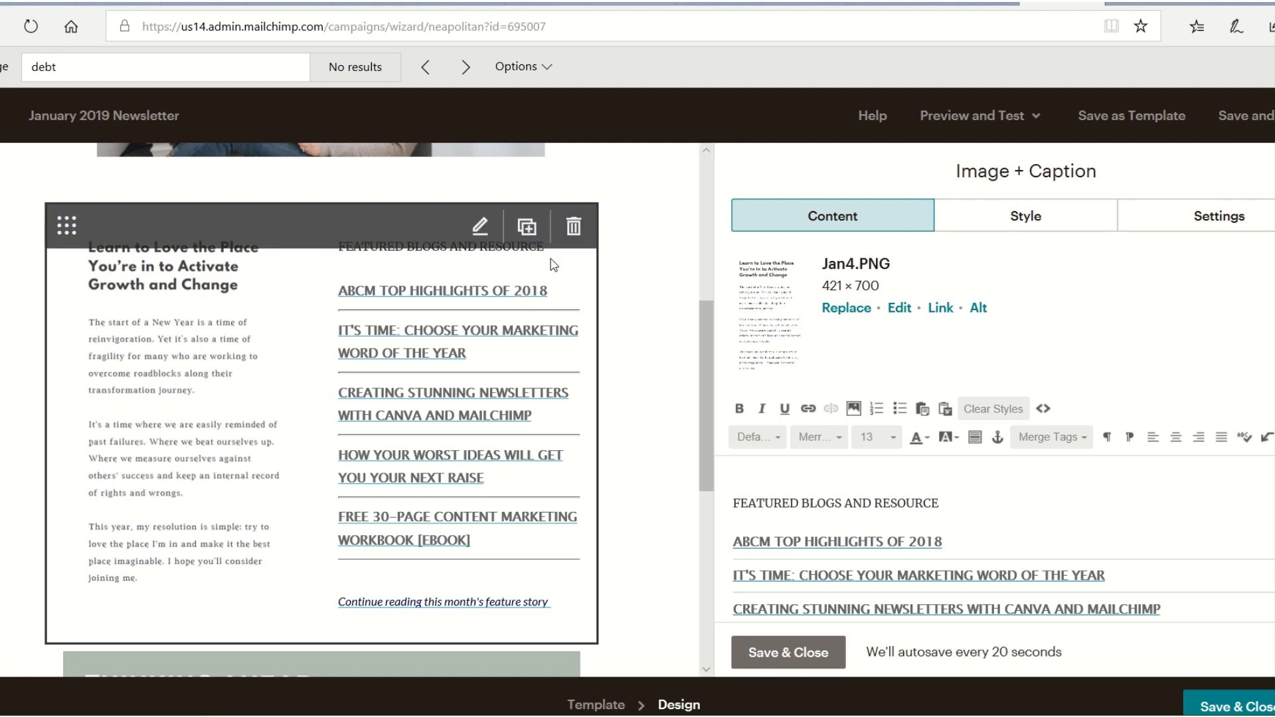
pyautogui.write('s')
pyautogui.press('BackSpace')
pyautogui.press('capslock')
pyautogui.write('S')
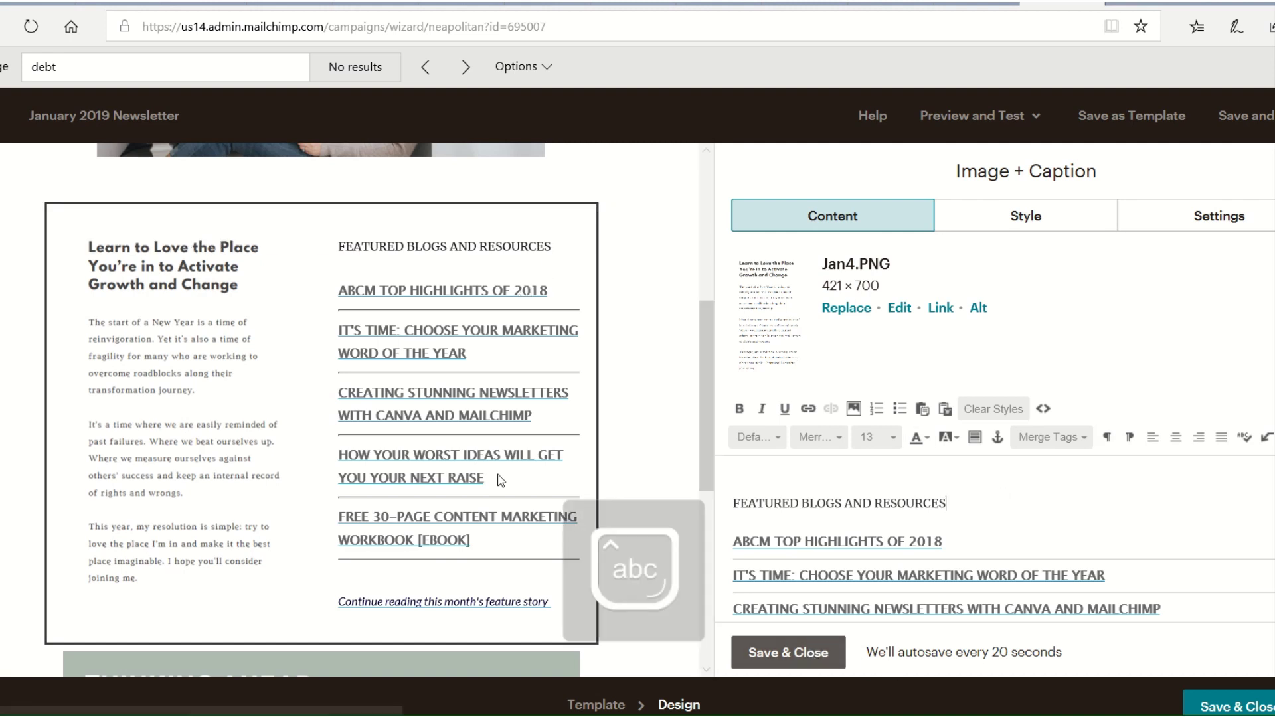
pyautogui.scroll(-3, 363, 406)
pyautogui.click(789, 652)
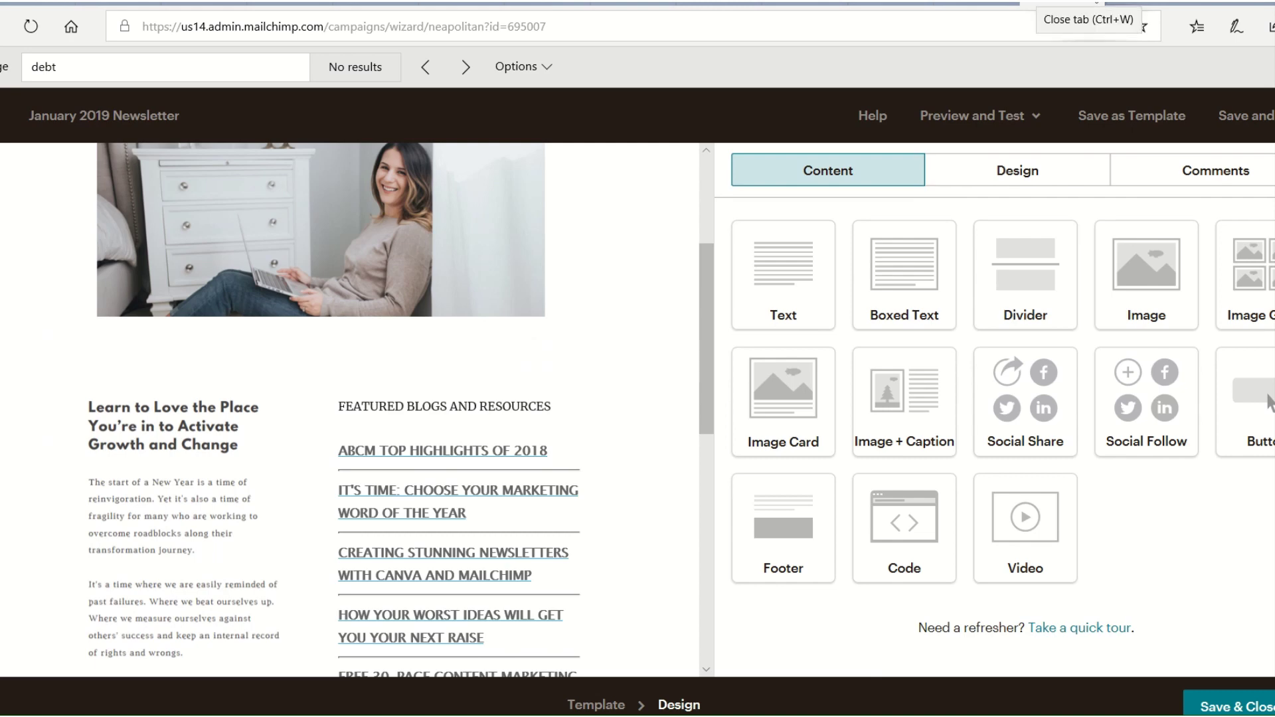
# Close the January 2019 Newsletter, return to the Sample Newsletter design and add an Image block below the article block.
pyautogui.click(1096, 4)
pyautogui.click(474, 3)
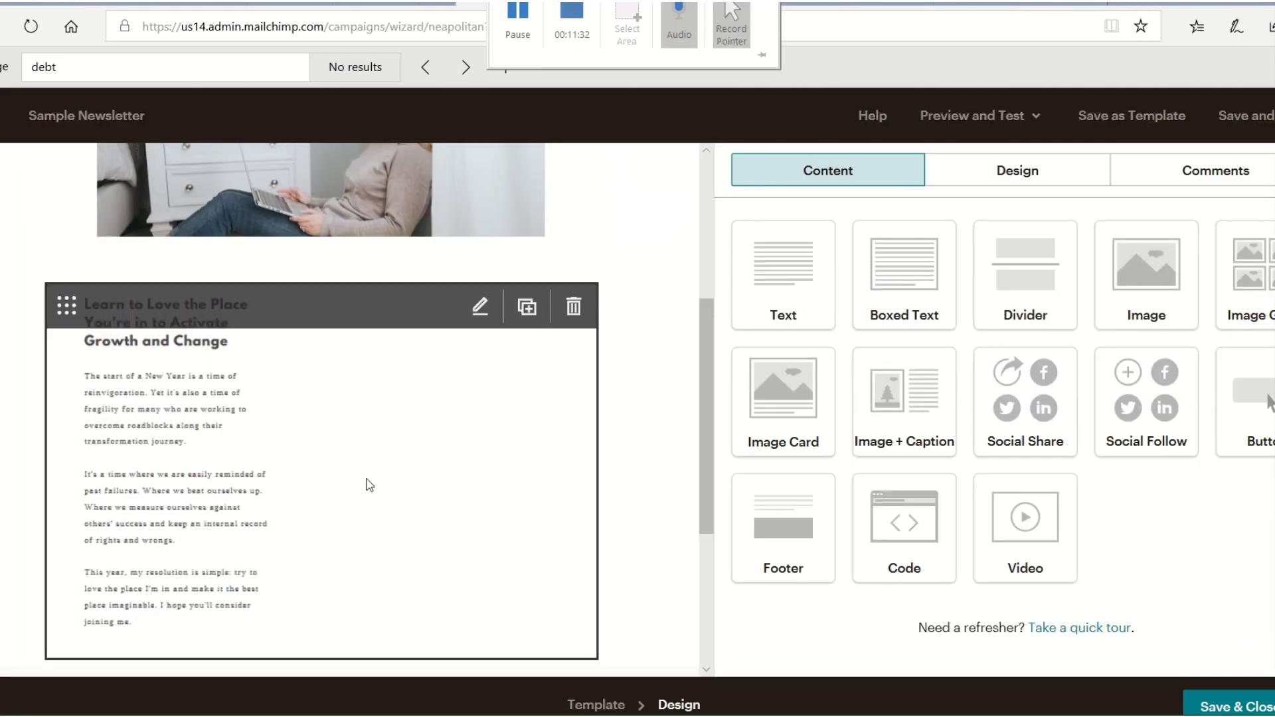
pyautogui.scroll(-2, 367, 484)
pyautogui.moveTo(1131, 301); pyautogui.dragTo(223, 494)
pyautogui.moveTo(386, 529); pyautogui.dragTo(386, 529)
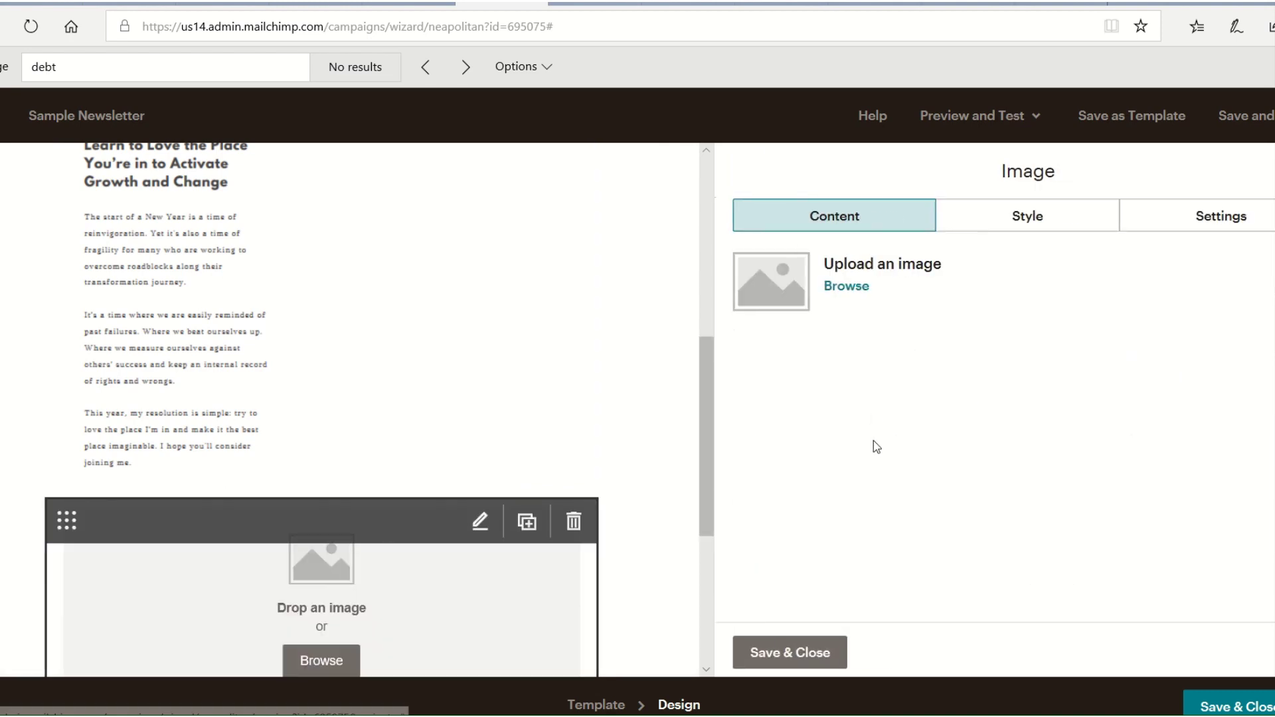
# Insert the THINKING AHEAD image jan6.PNG from the file manager into the new Image block, and save and close the block.
pyautogui.click(844, 289)
pyautogui.click(469, 330)
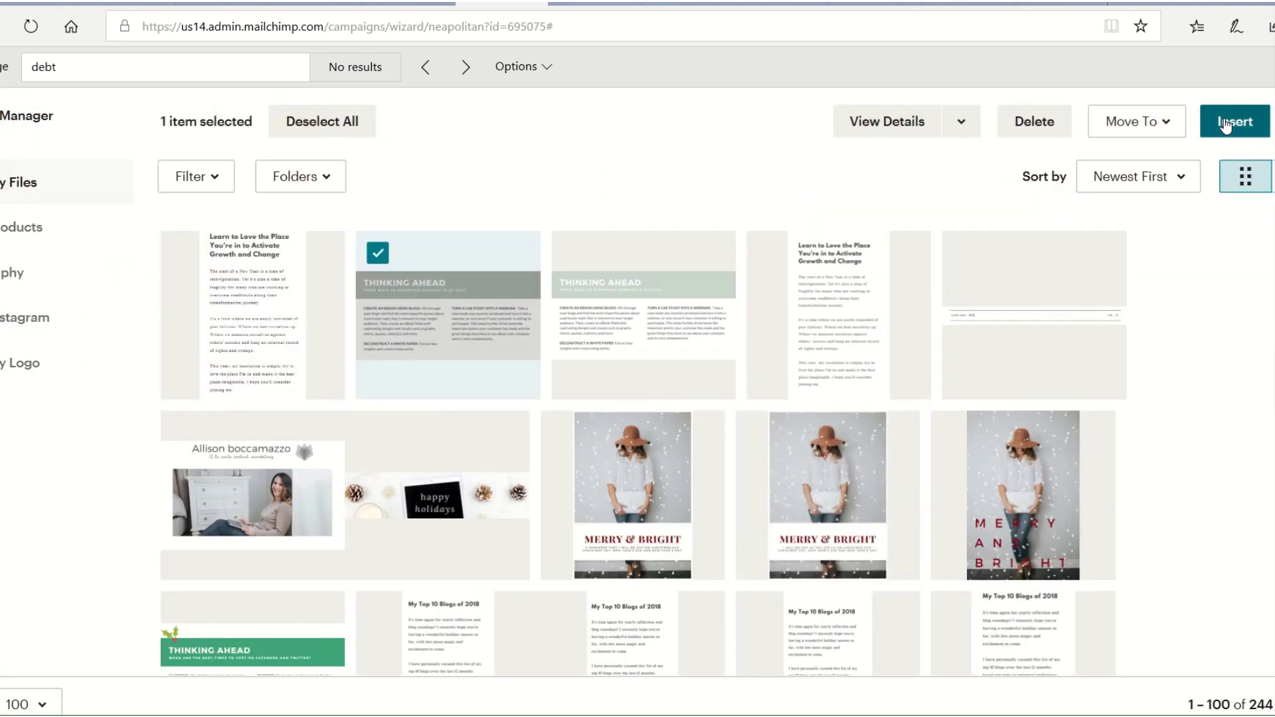
pyautogui.click(1226, 124)
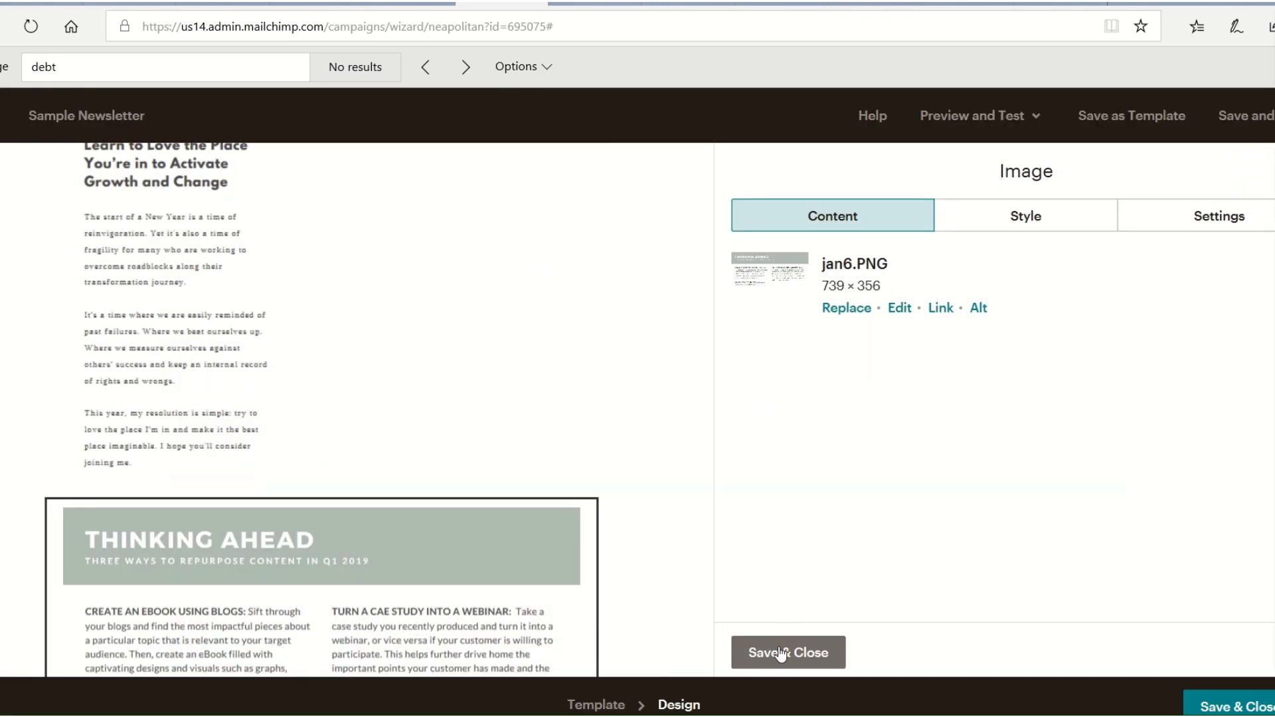
pyautogui.click(781, 654)
# Open the Social Follow block below the THINKING AHEAD image for editing and go to its Twitter URL.
pyautogui.scroll(-4, 676, 586)
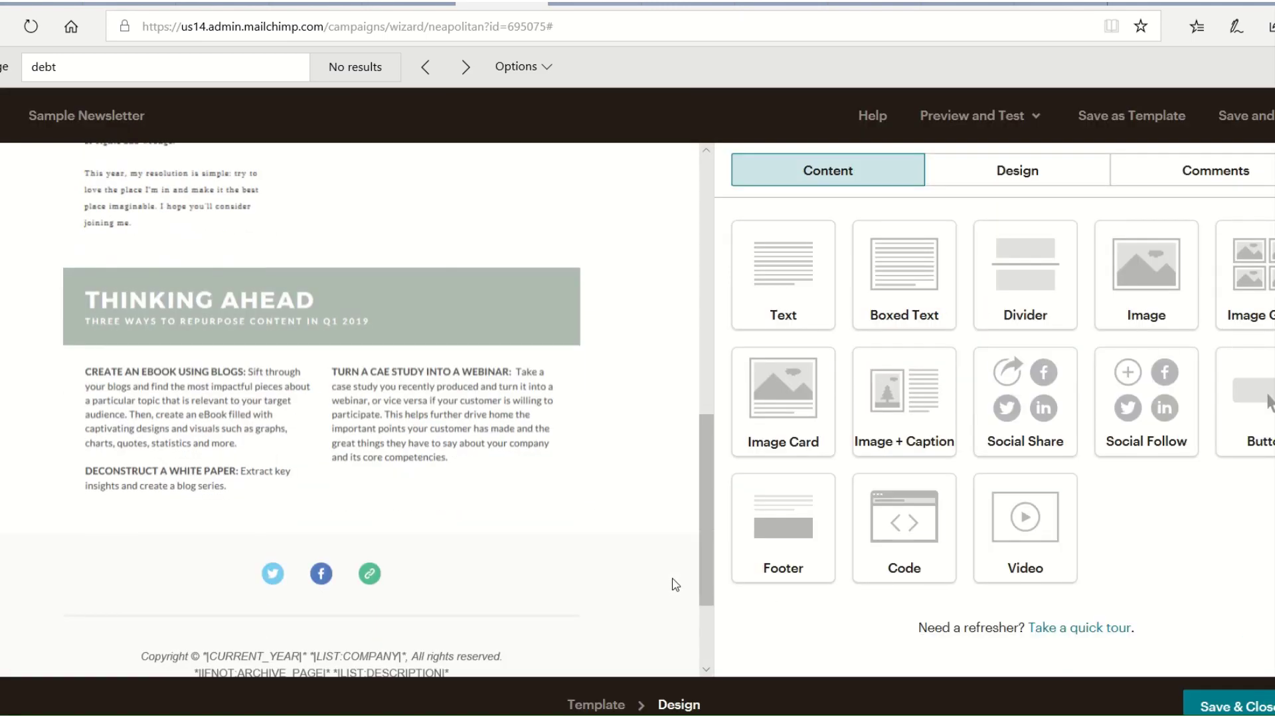
pyautogui.moveTo(261, 607)
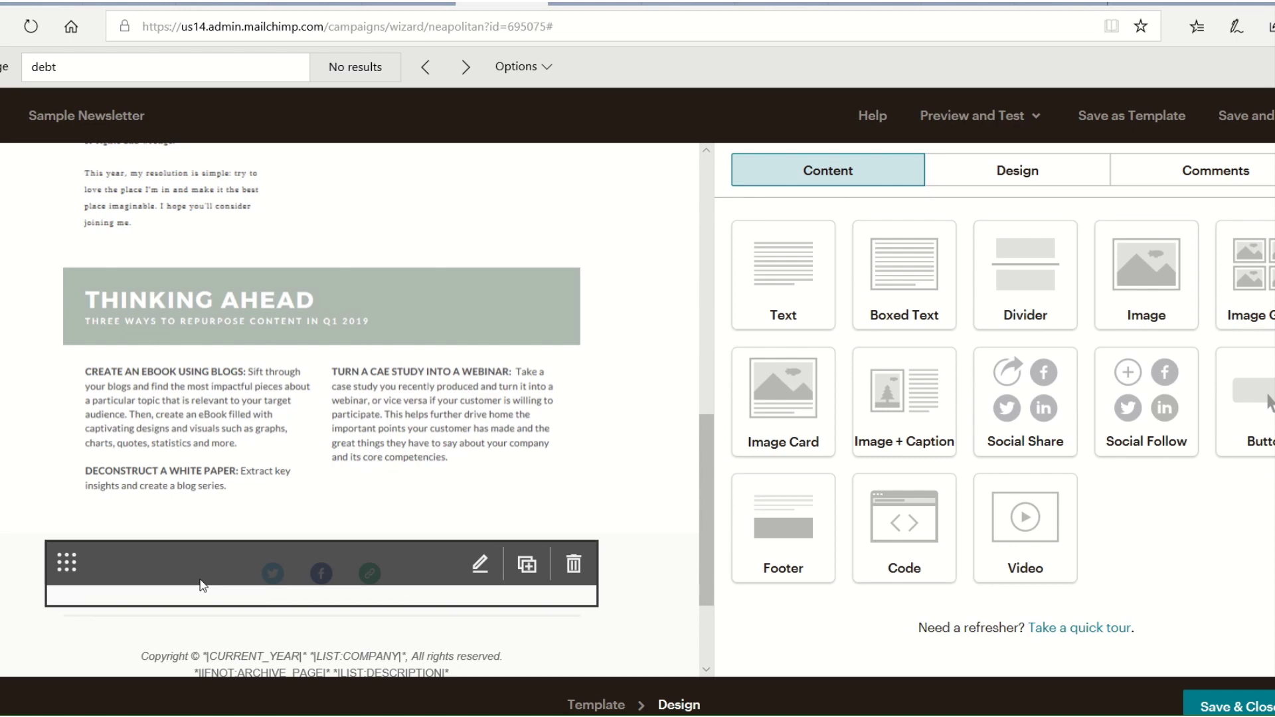
pyautogui.click(202, 586)
pyautogui.click(959, 339)
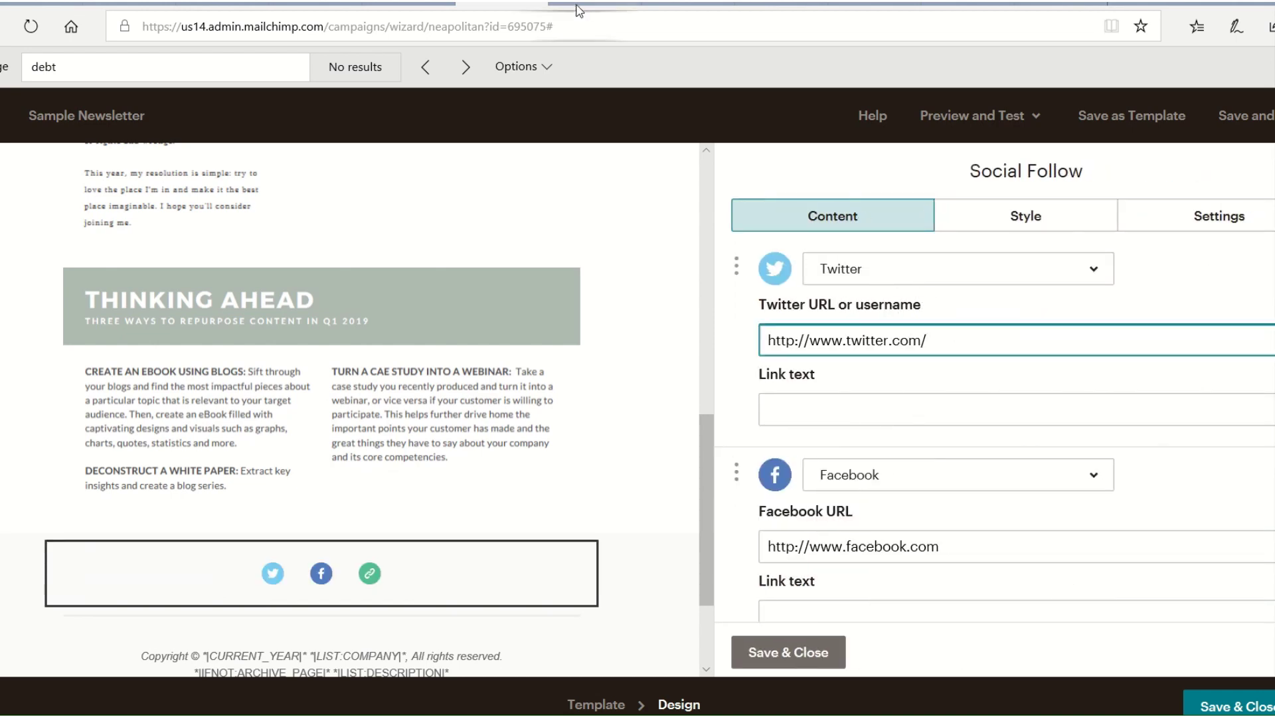
# Open facebook.com in a new browser tab, copy the address of the content marketing business page and close the tab.
pyautogui.moveTo(578, 9)
pyautogui.hotkey('ctrl', 't')
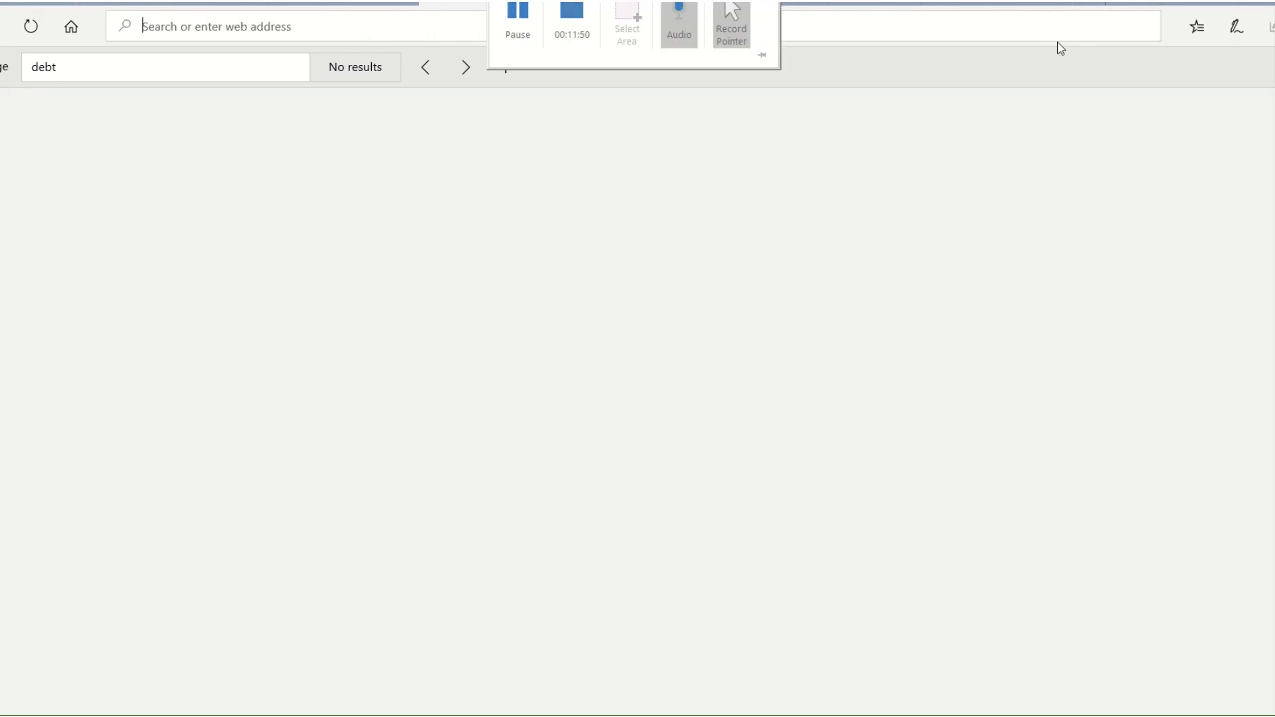
pyautogui.write('facebook.com')
pyautogui.press('Return')
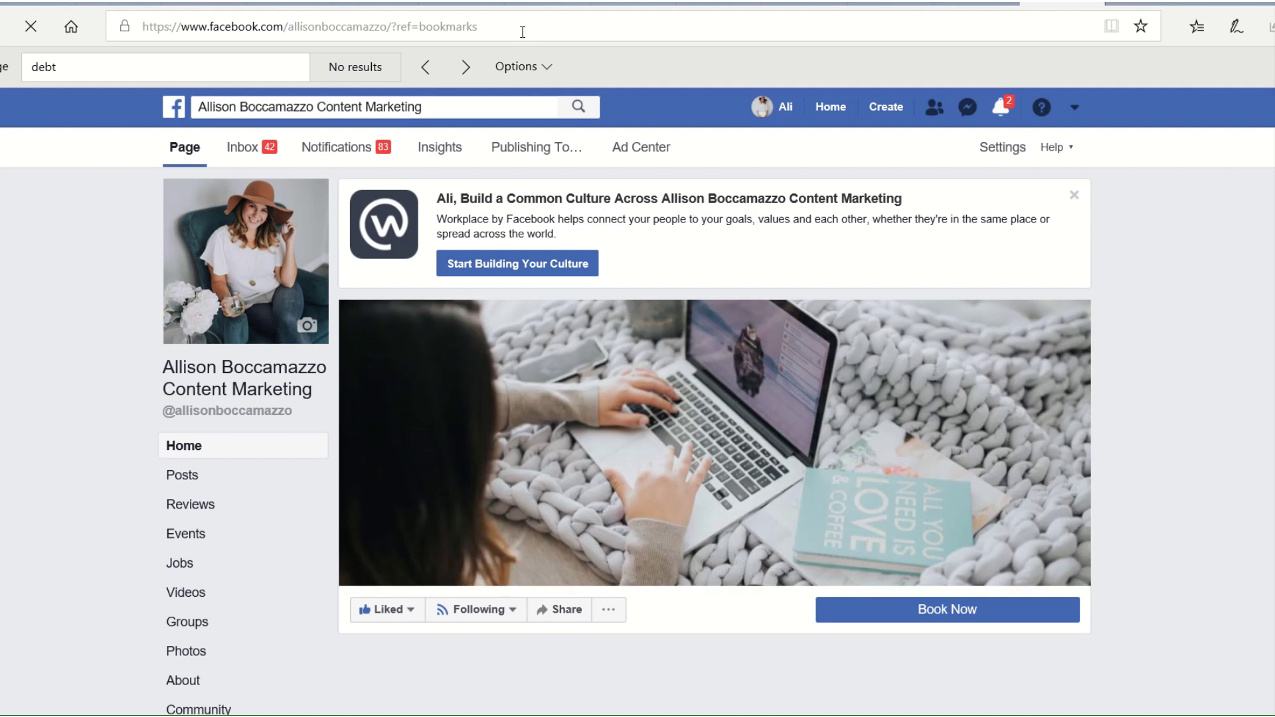
pyautogui.click(523, 32)
pyautogui.rightClick(520, 83)
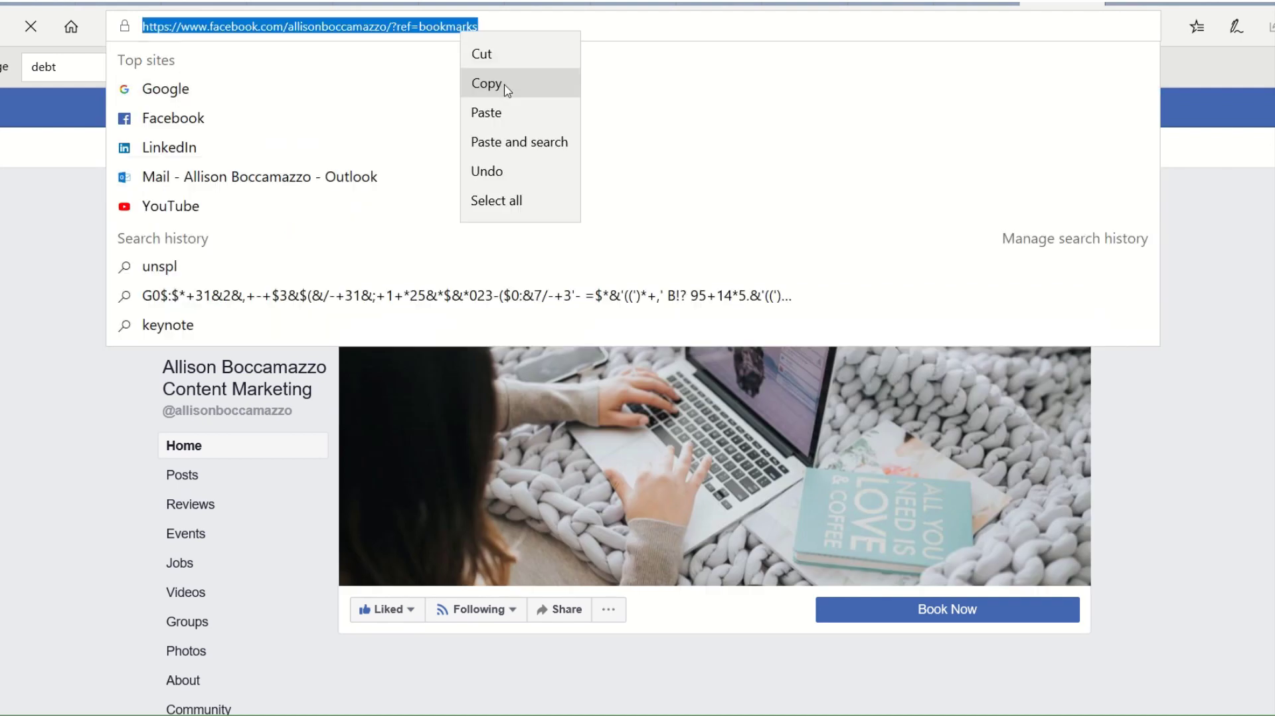
pyautogui.click(520, 82)
pyautogui.hotkey('ctrl', 'w')
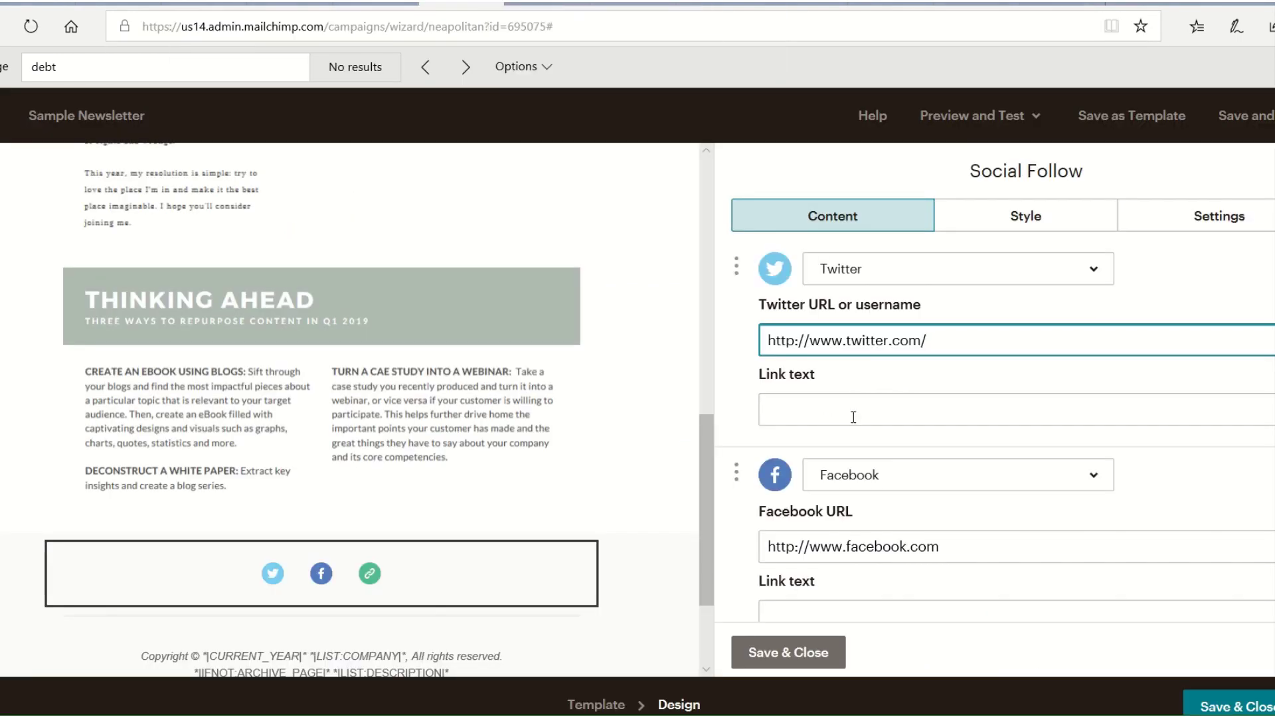
# Replace the Facebook URL in the Social Follow block with the copied page address, and save and close the block.
pyautogui.click(970, 547)
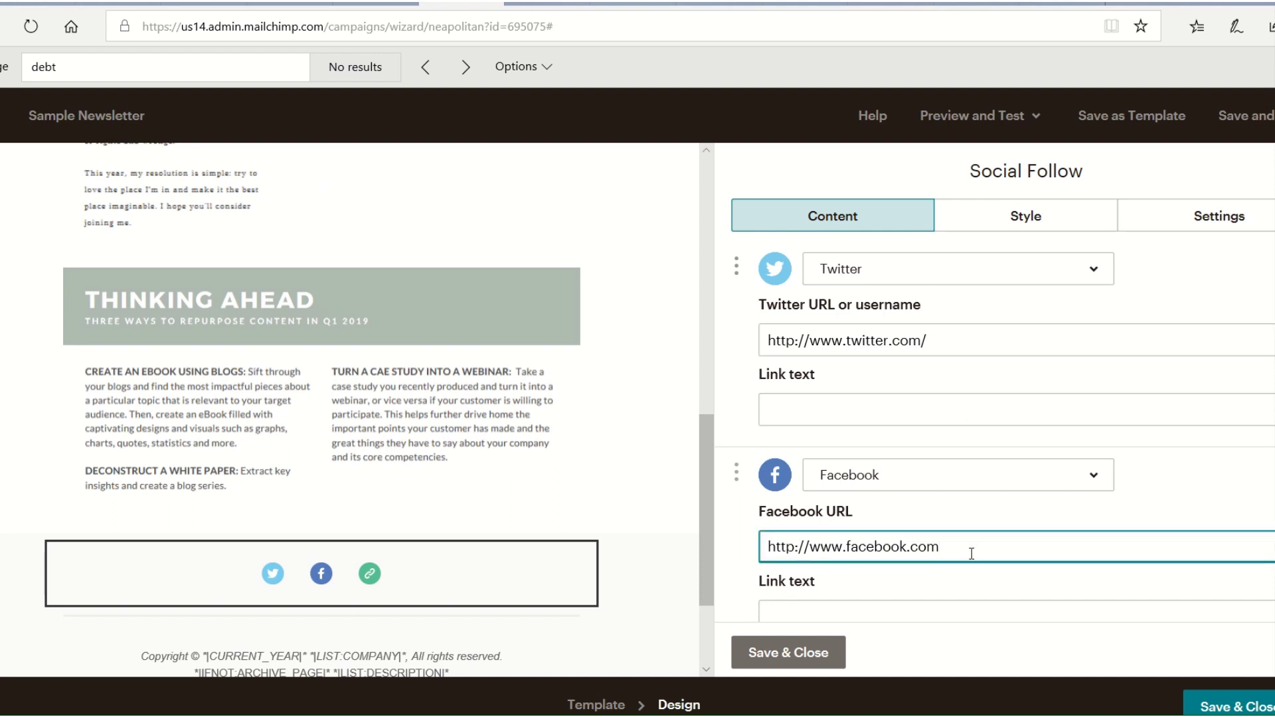
pyautogui.scroll(-1, 971, 553)
pyautogui.press('BackSpace')
pyautogui.press('BackSpace')
pyautogui.press('BackSpace')
pyautogui.press('BackSpace')
pyautogui.press('BackSpace')
pyautogui.press('BackSpace')
pyautogui.press('BackSpace')
pyautogui.press('BackSpace')
pyautogui.press('BackSpace')
pyautogui.press('BackSpace')
pyautogui.press('BackSpace')
pyautogui.press('BackSpace')
pyautogui.press('BackSpace')
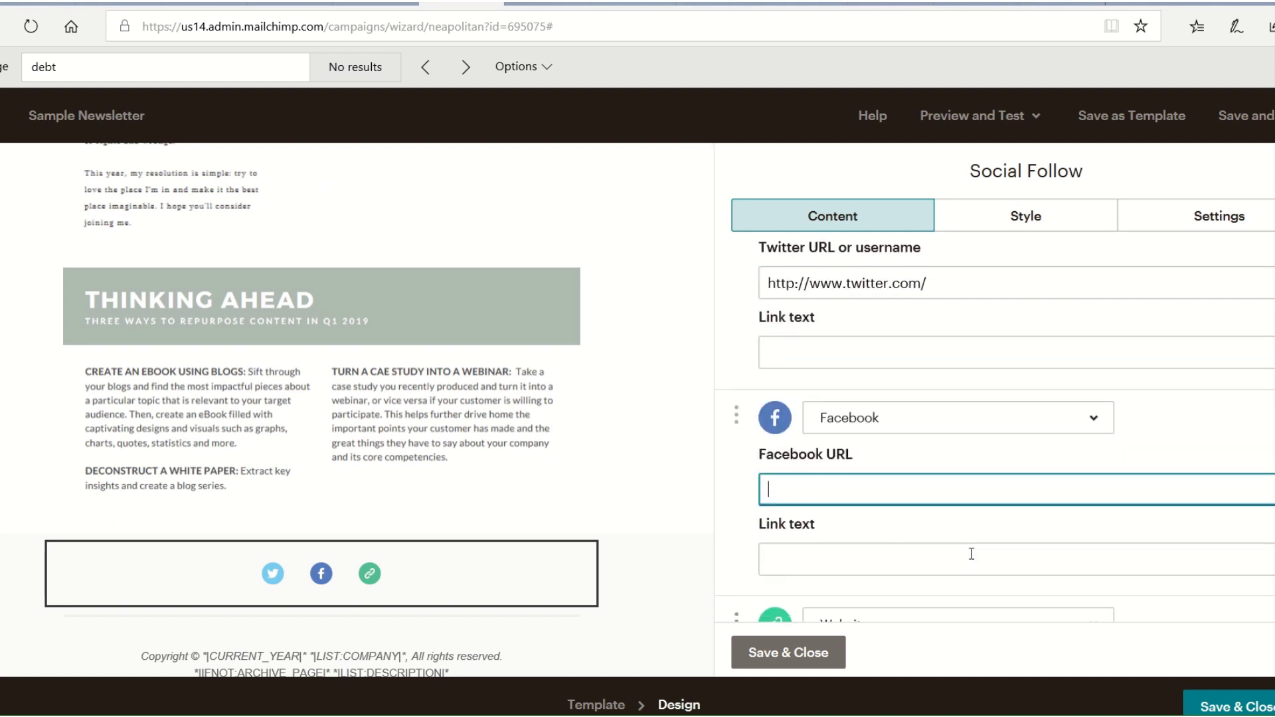
pyautogui.hotkey('ctrl', 'v')
pyautogui.scroll(-1, 972, 553)
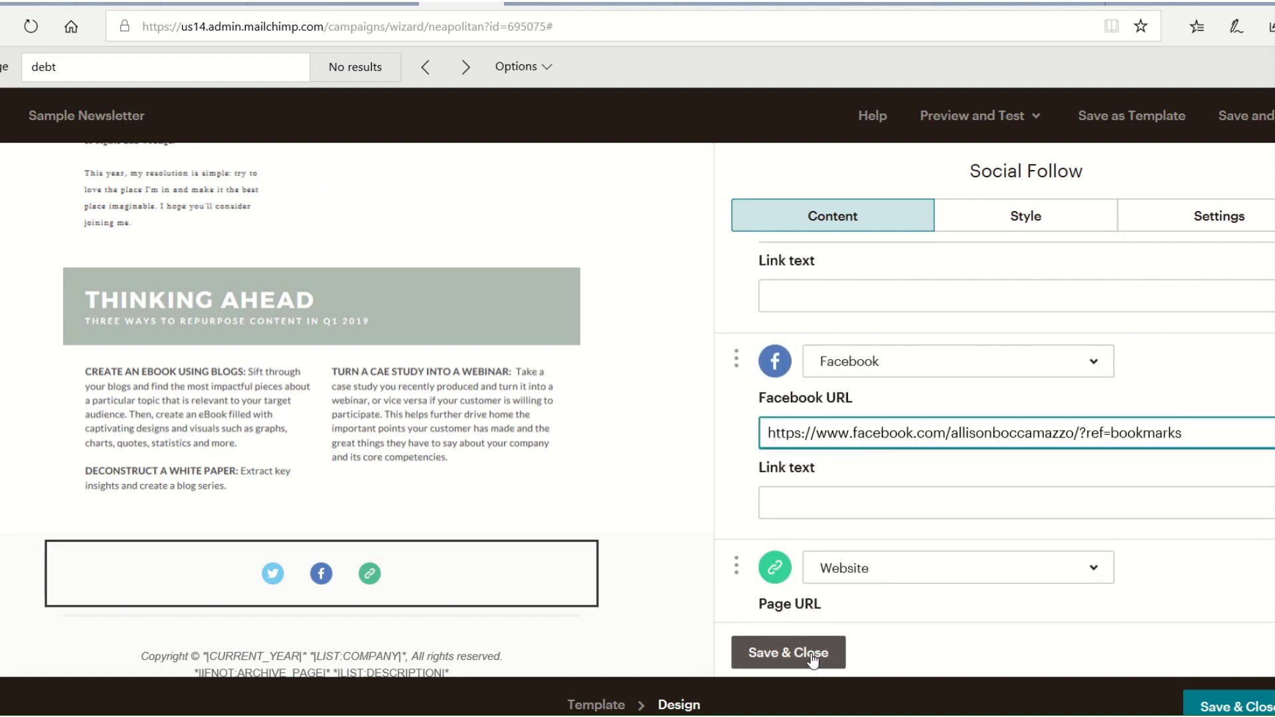
pyautogui.click(791, 651)
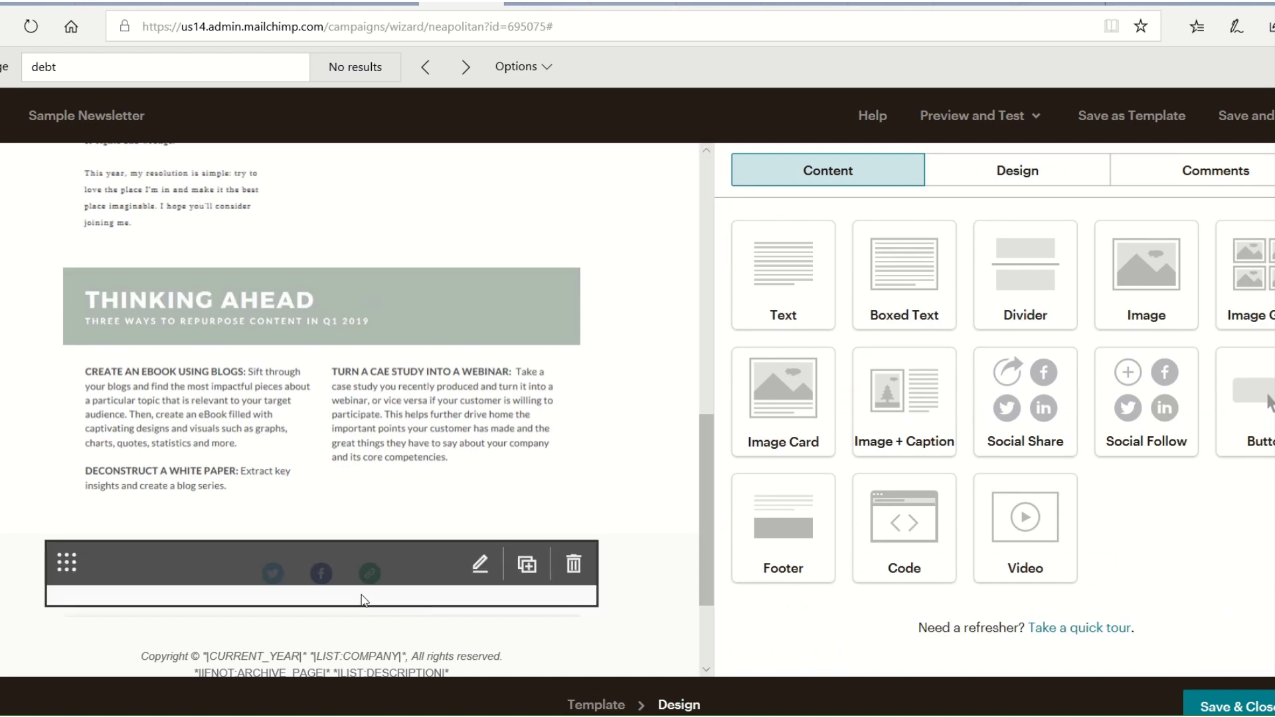
# Reopen the Social Follow block and add the Email and RSS services after the Website service.
pyautogui.click(364, 600)
pyautogui.scroll(-4, 860, 341)
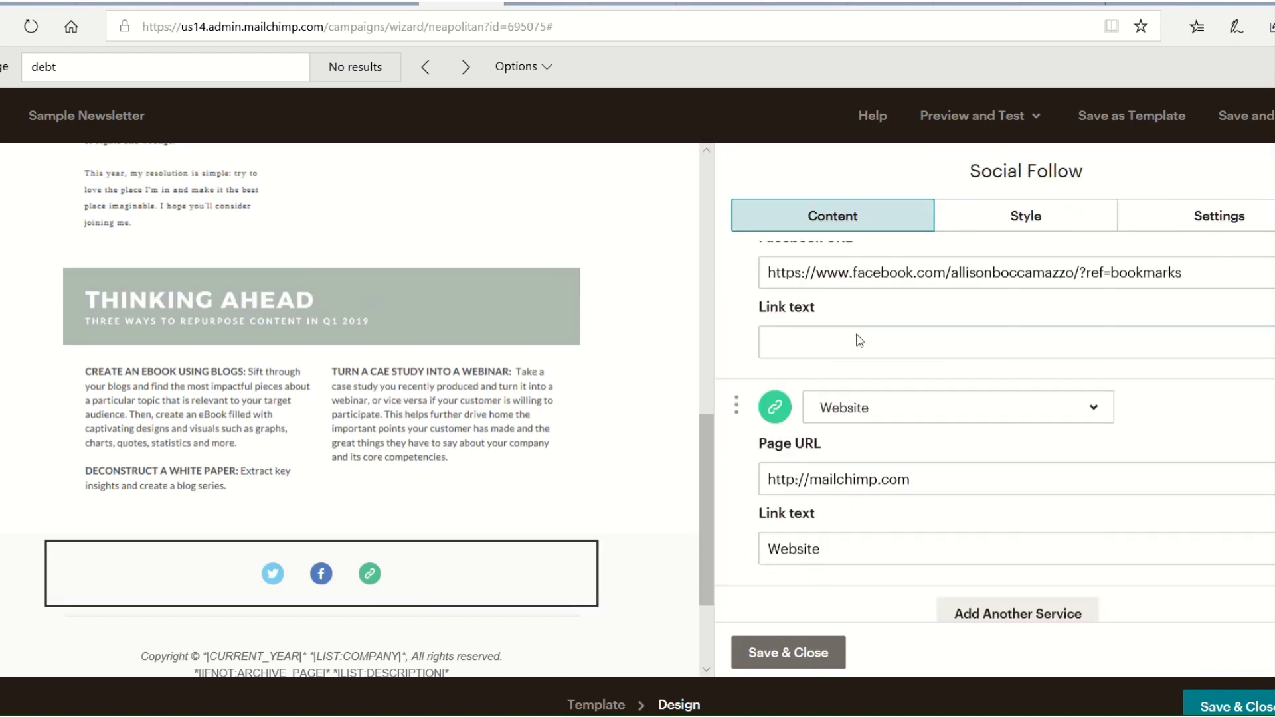
pyautogui.scroll(-2, 870, 372)
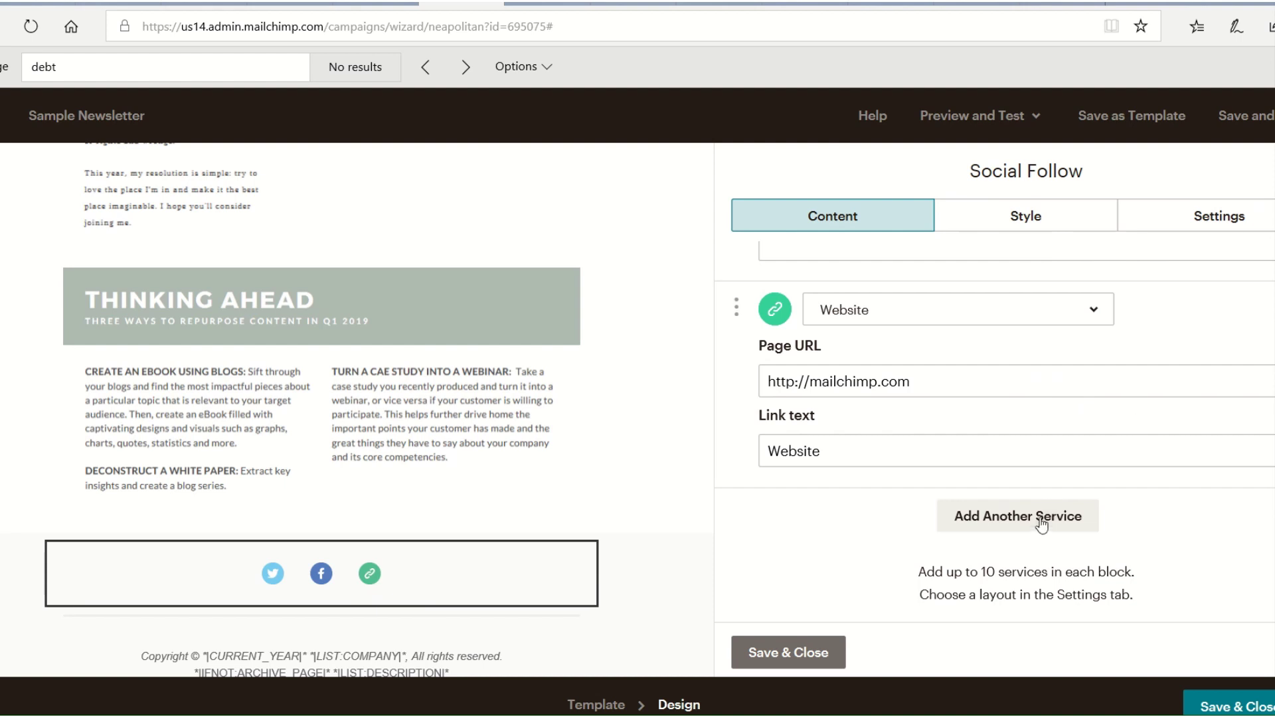
pyautogui.click(1041, 525)
pyautogui.scroll(-3, 968, 451)
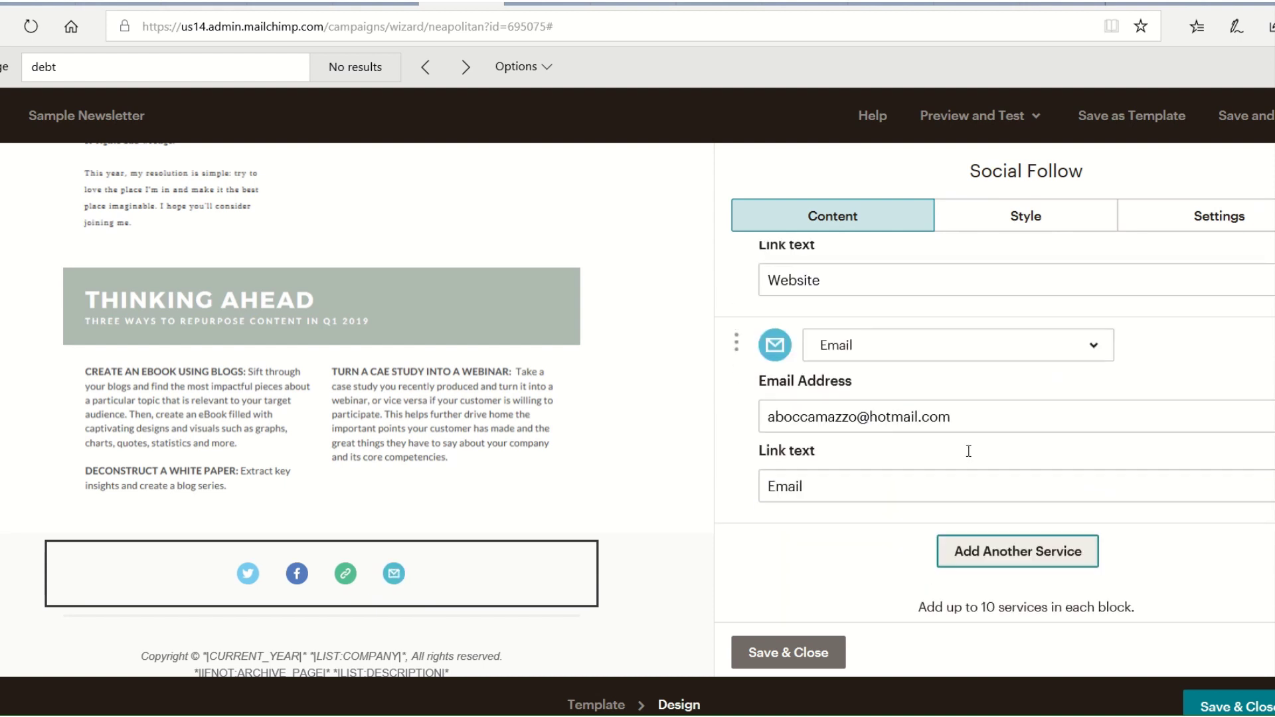
pyautogui.click(1056, 566)
pyautogui.scroll(-2, 863, 385)
pyautogui.scroll(-3, 494, 426)
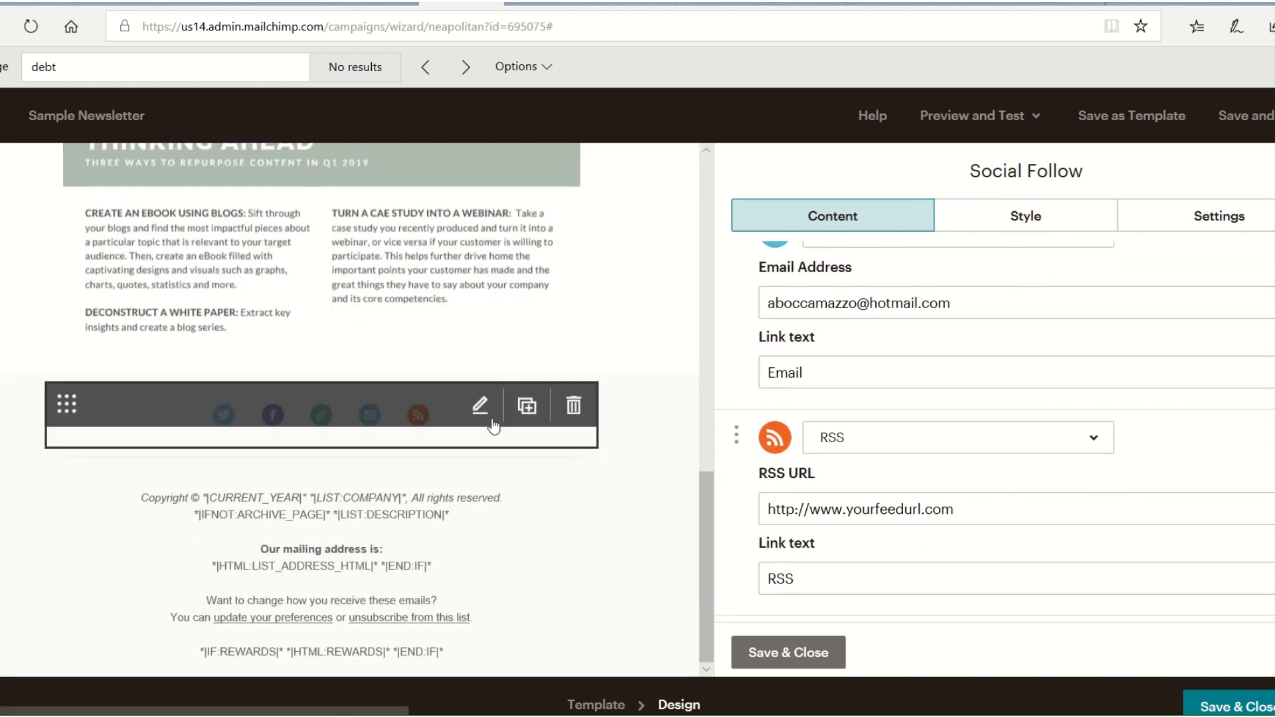
# Open the Footer block for editing, and switch to the Outlook inbox to view the footer of the test newsletter email.
pyautogui.click(312, 523)
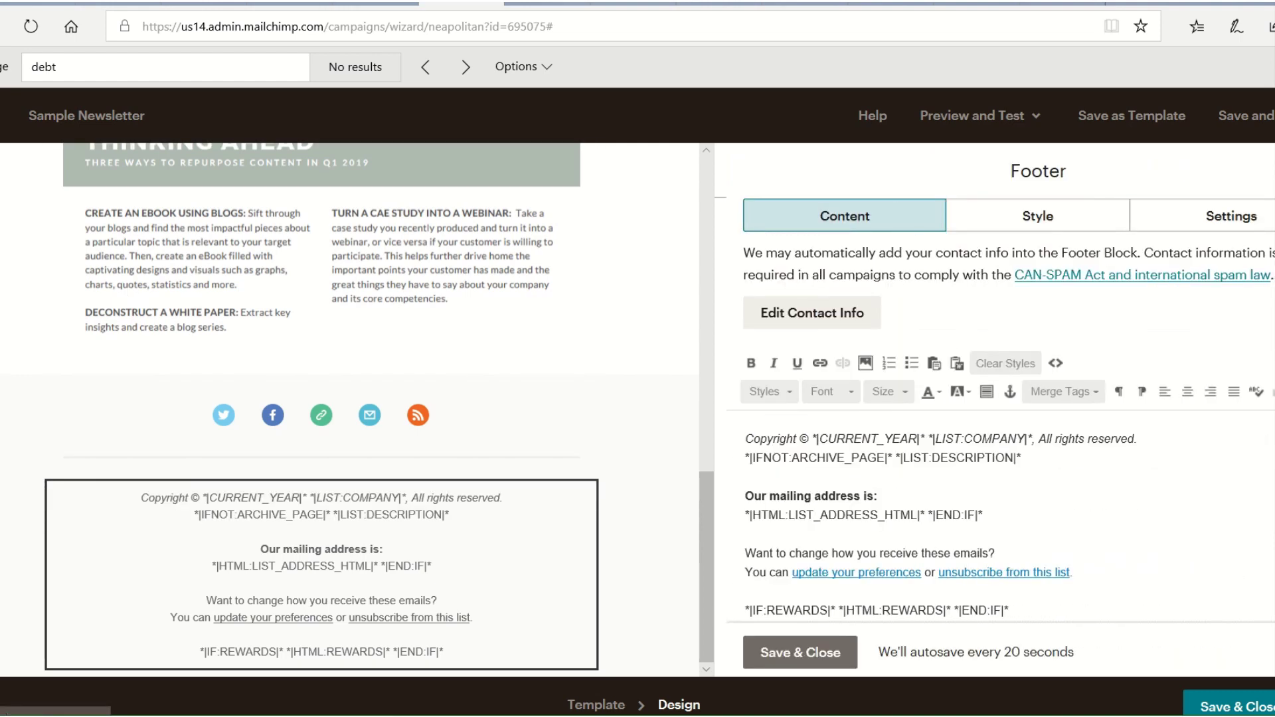
pyautogui.click(38, 3)
pyautogui.scroll(-15, 836, 345)
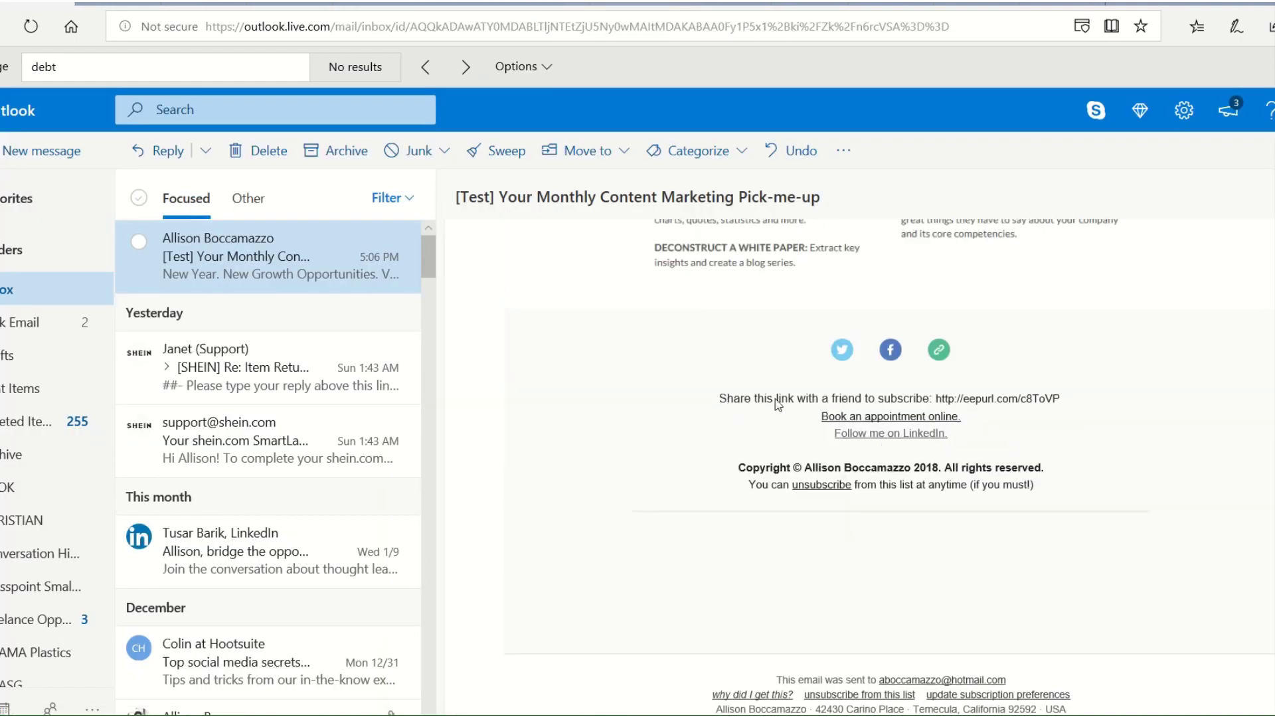
# Follow the email's link for booking an appointment online, look through the bookable services and return to the email.
pyautogui.click(906, 418)
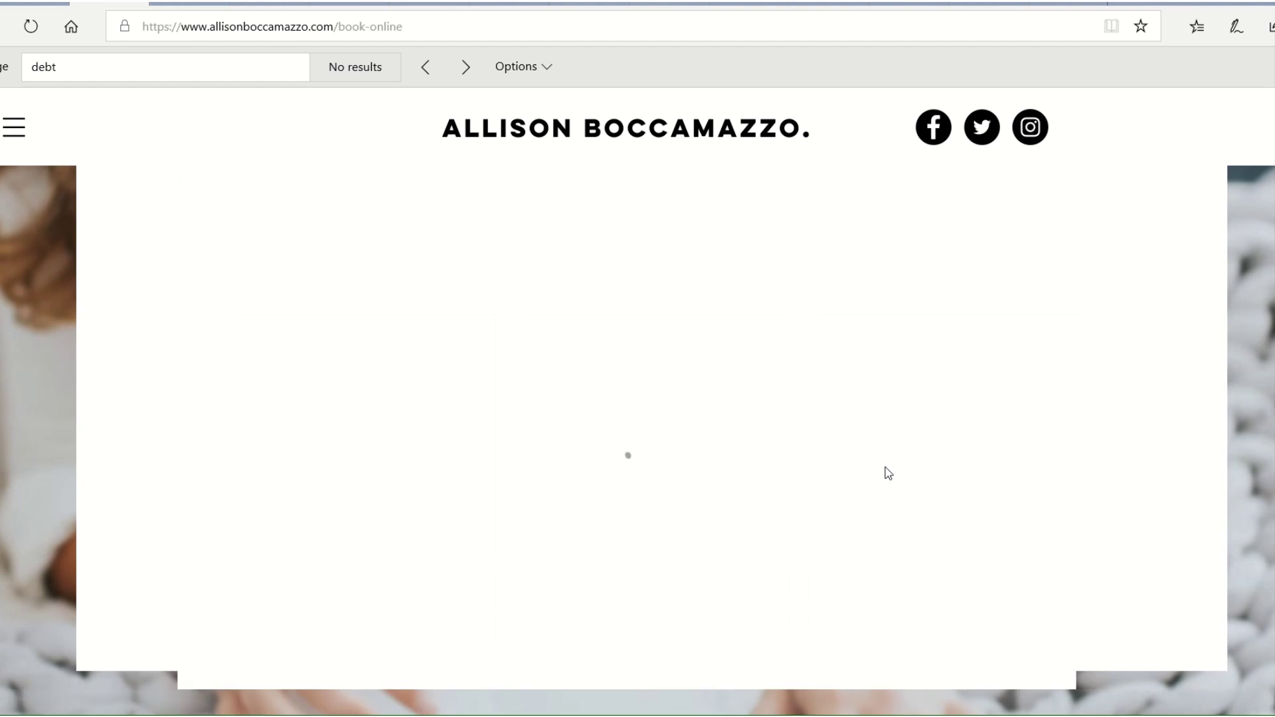
pyautogui.scroll(-1, 887, 472)
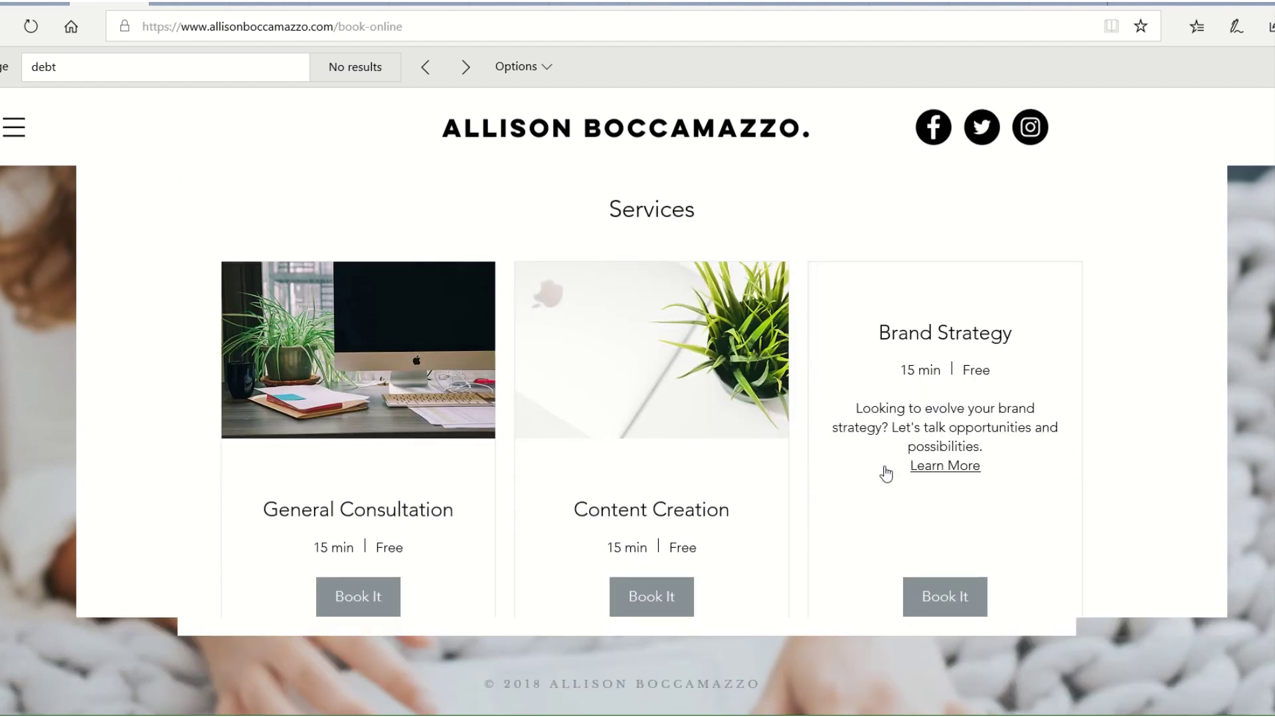
pyautogui.scroll(-5, 1042, 469)
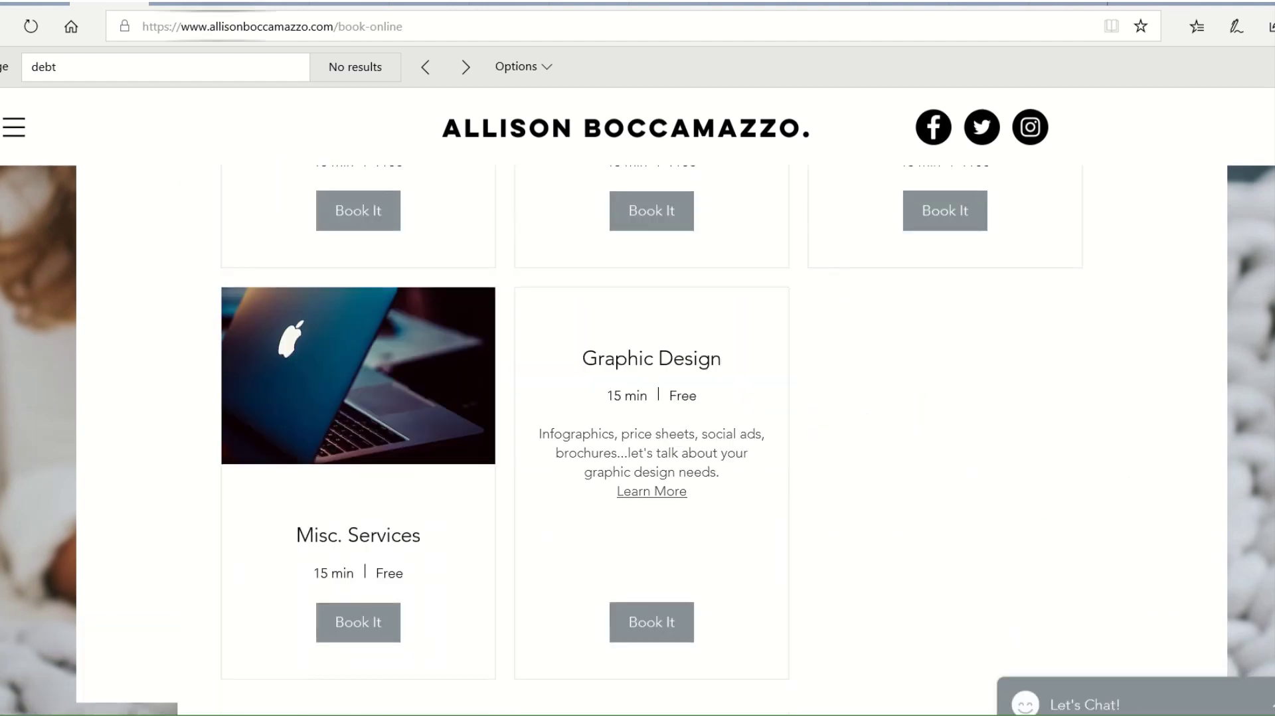
pyautogui.click(35, 4)
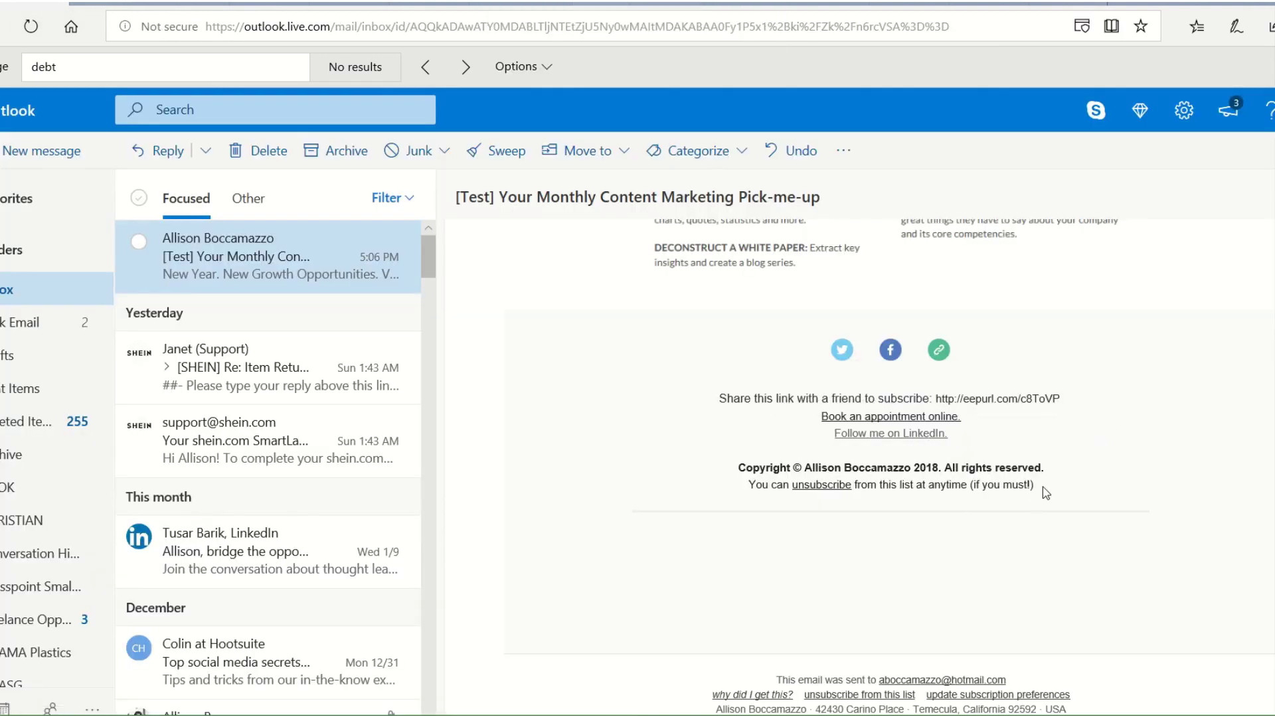
# Examine the copyright and unsubscribe lines and the mailing details at the end of the test email.
pyautogui.moveTo(956, 491); pyautogui.dragTo(744, 493)
pyautogui.click(773, 494)
pyautogui.moveTo(1073, 492); pyautogui.dragTo(1008, 476)
pyautogui.click(759, 474)
pyautogui.click(1035, 516)
pyautogui.scroll(-2, 1047, 562)
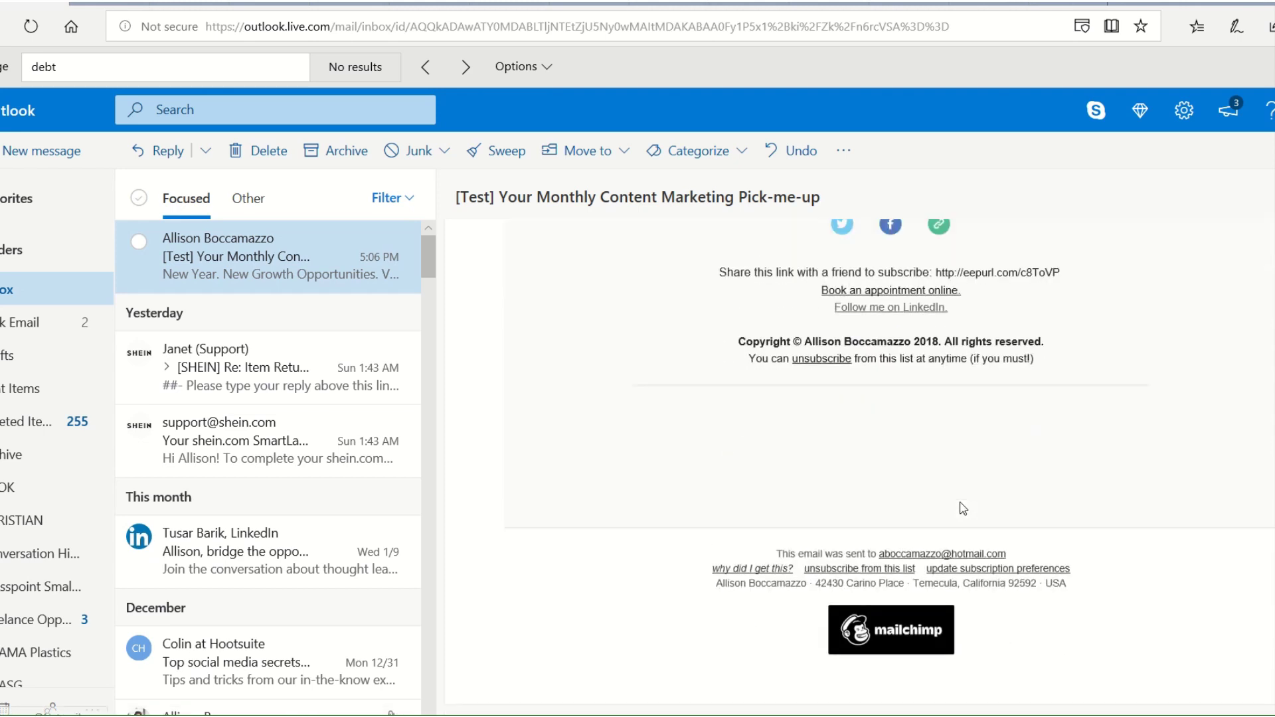
pyautogui.scroll(4, 959, 507)
# Return to the Sample Newsletter in Mailchimp, look over its layout up to the header, and save and close the Footer block.
pyautogui.click(479, 3)
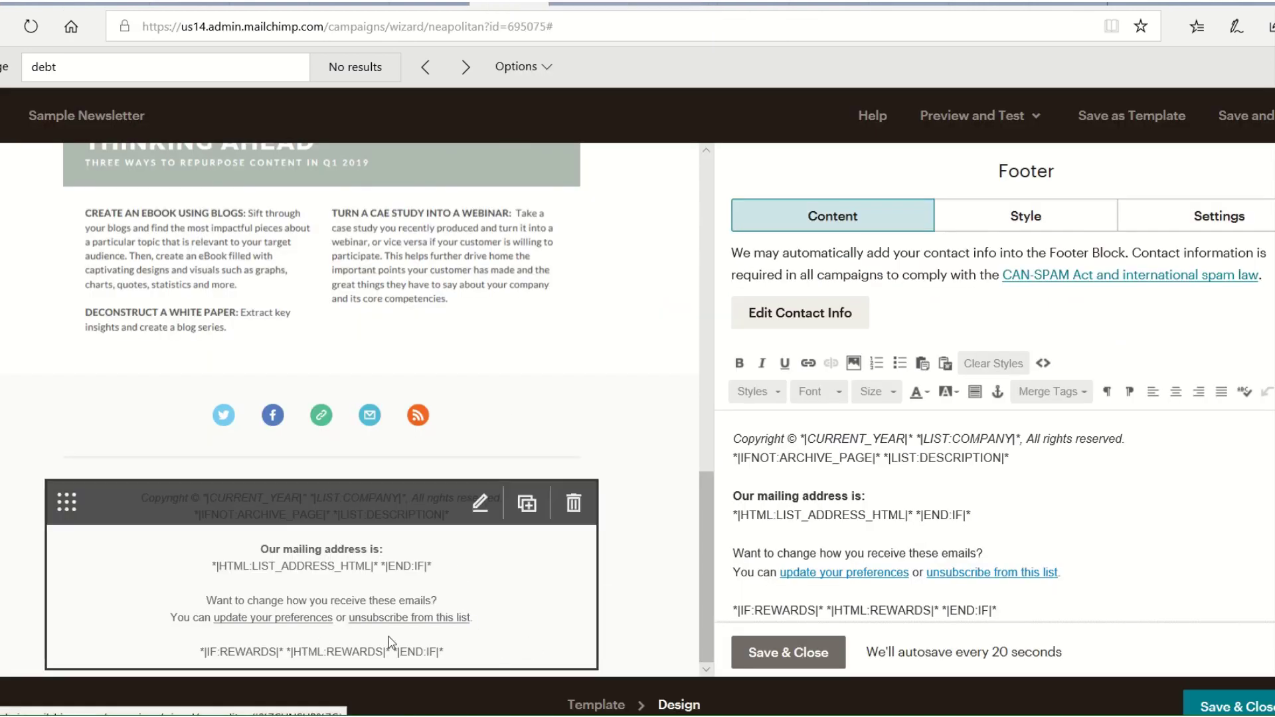
pyautogui.scroll(6, 658, 565)
pyautogui.scroll(5, 658, 565)
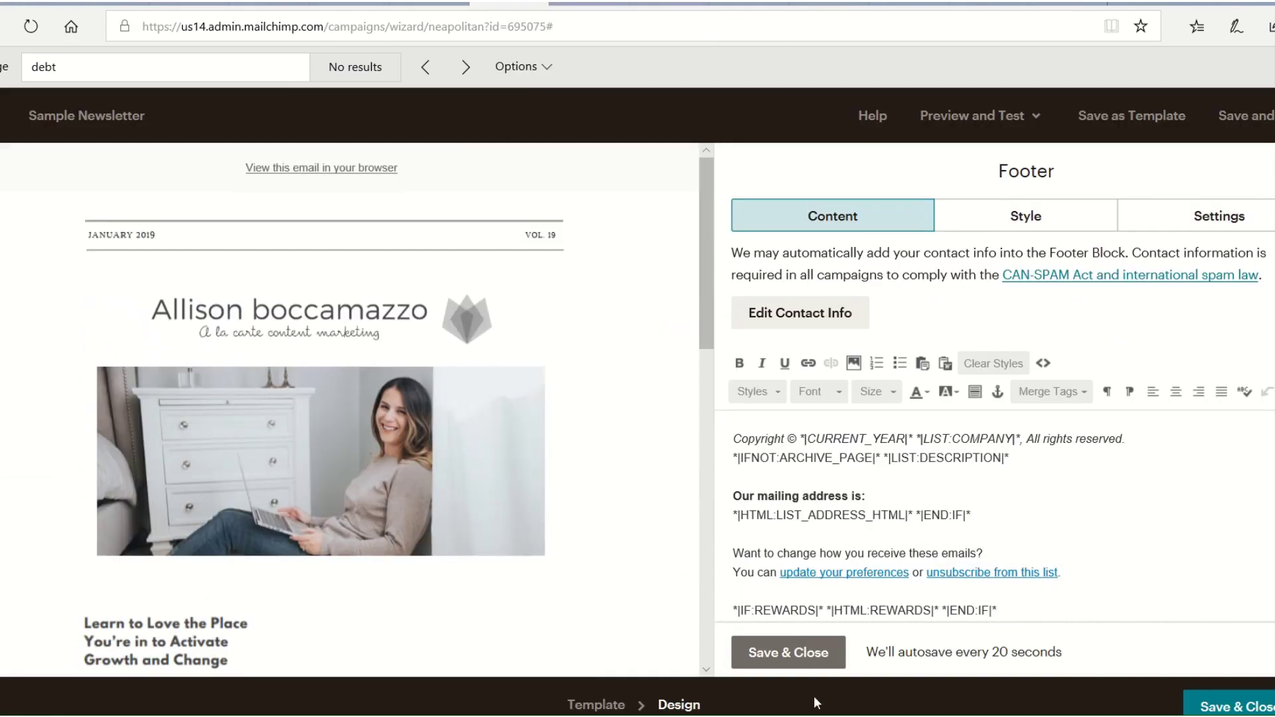
pyautogui.click(790, 652)
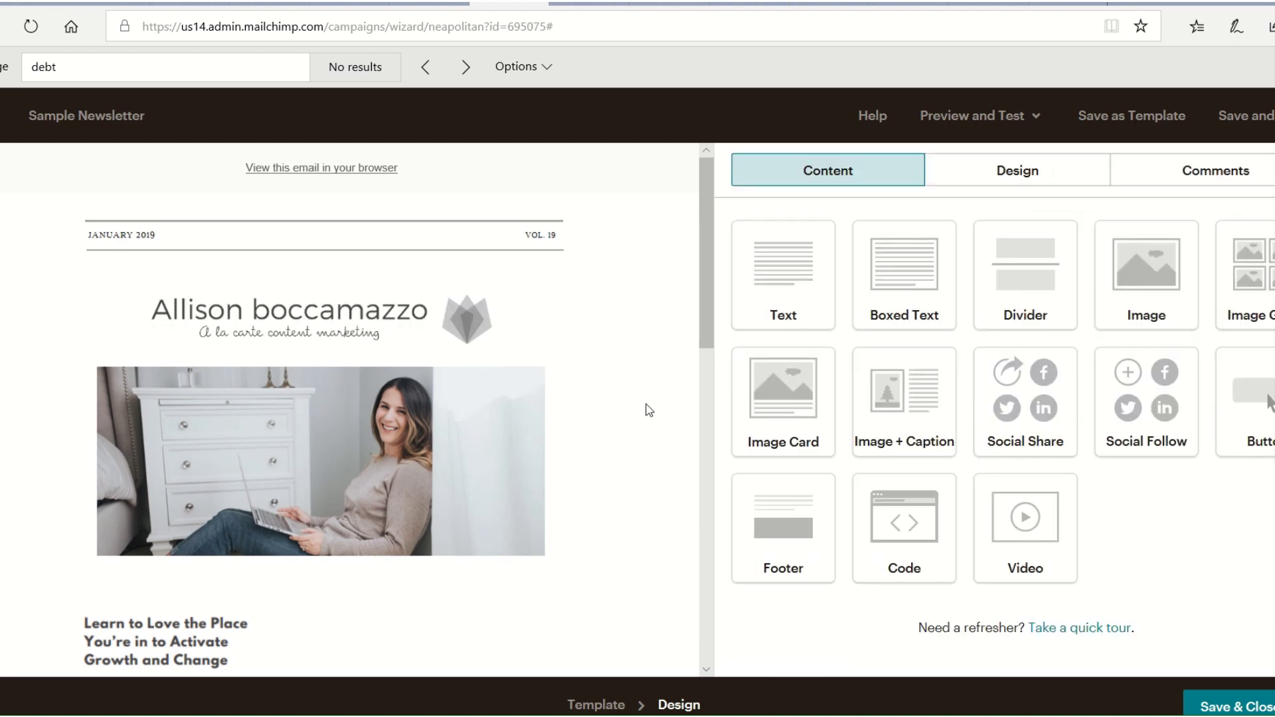
# Switch to the Canva newsletter templates page and go back to the Google search results for "canva newsletter templates".
pyautogui.moveTo(571, 293)
pyautogui.moveTo(522, 2)
pyautogui.click(984, 3)
pyautogui.click(908, 2)
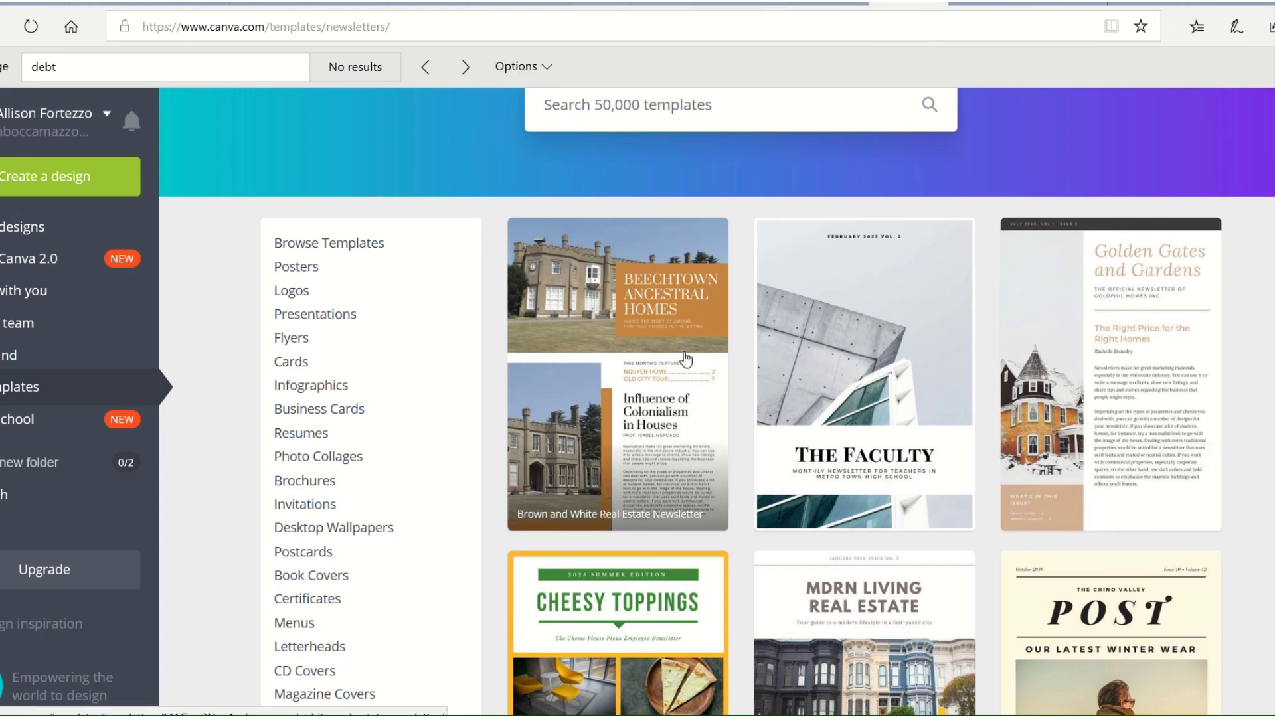
pyautogui.hotkey('alt', 'Left')
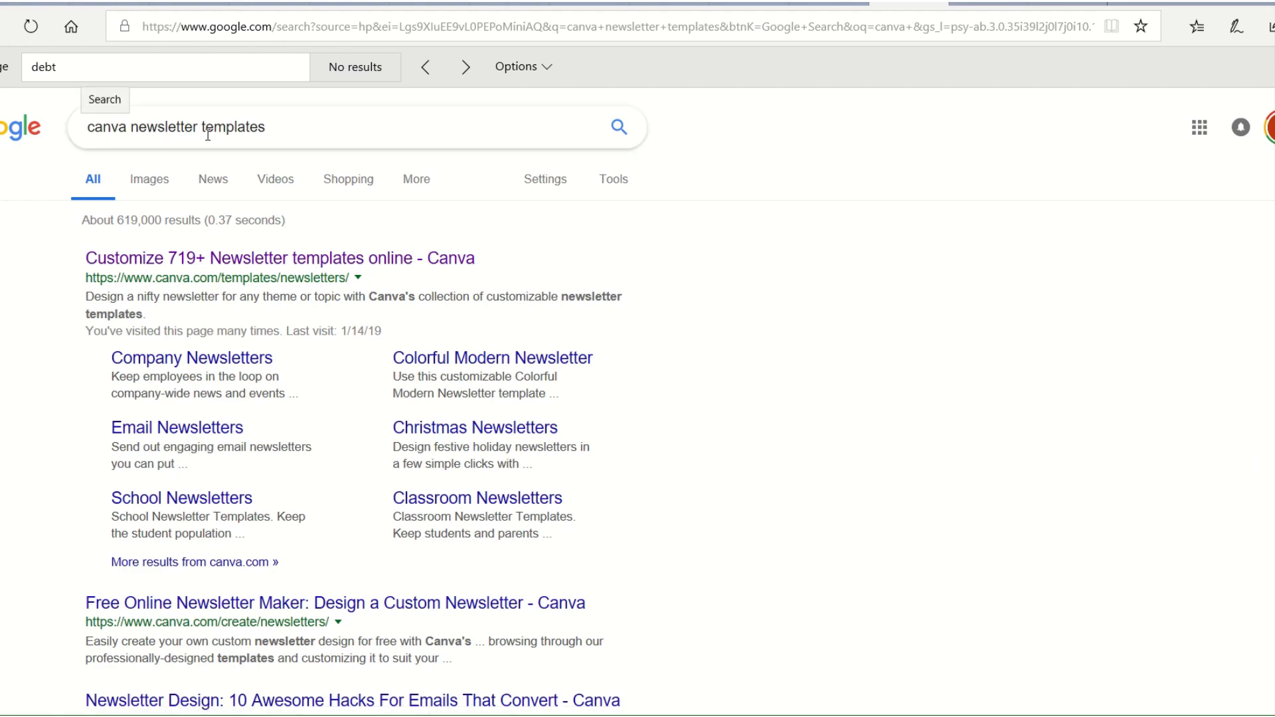
# Open Canva's customizable newsletter templates page from the search results and look through the template designs.
pyautogui.click(255, 259)
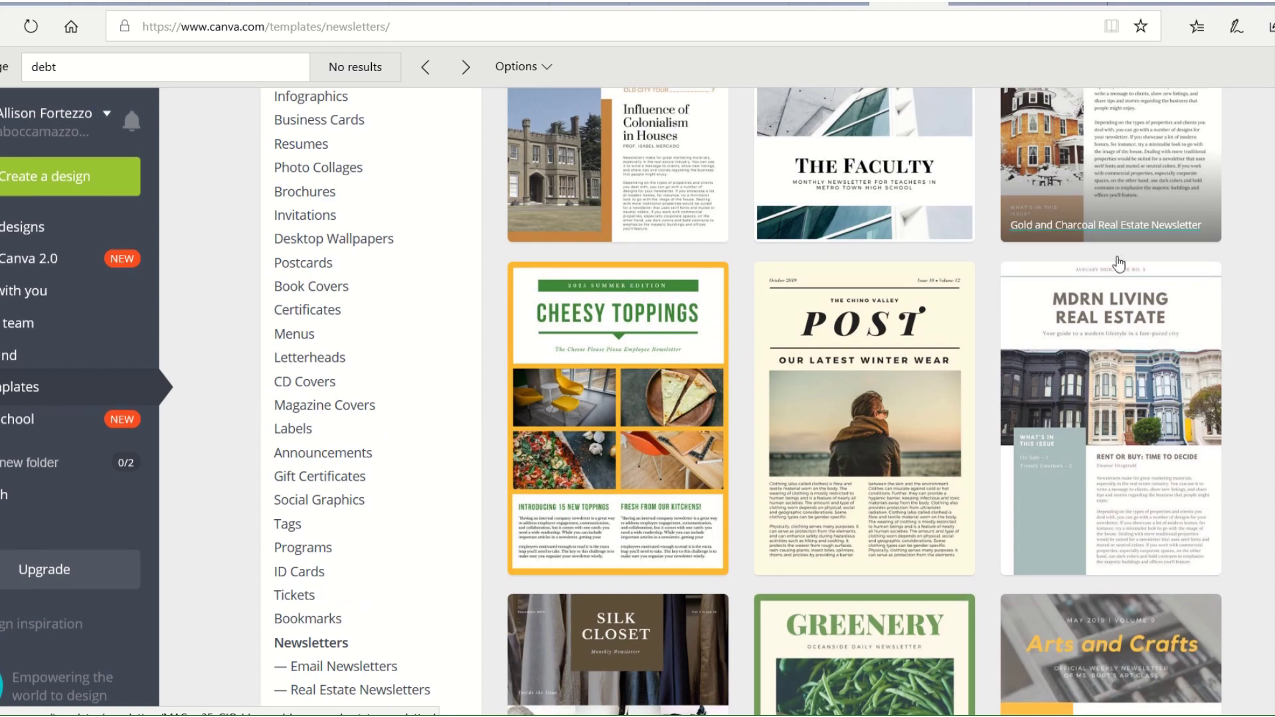
pyautogui.scroll(3, 1089, 265)
pyautogui.scroll(-10, 702, 287)
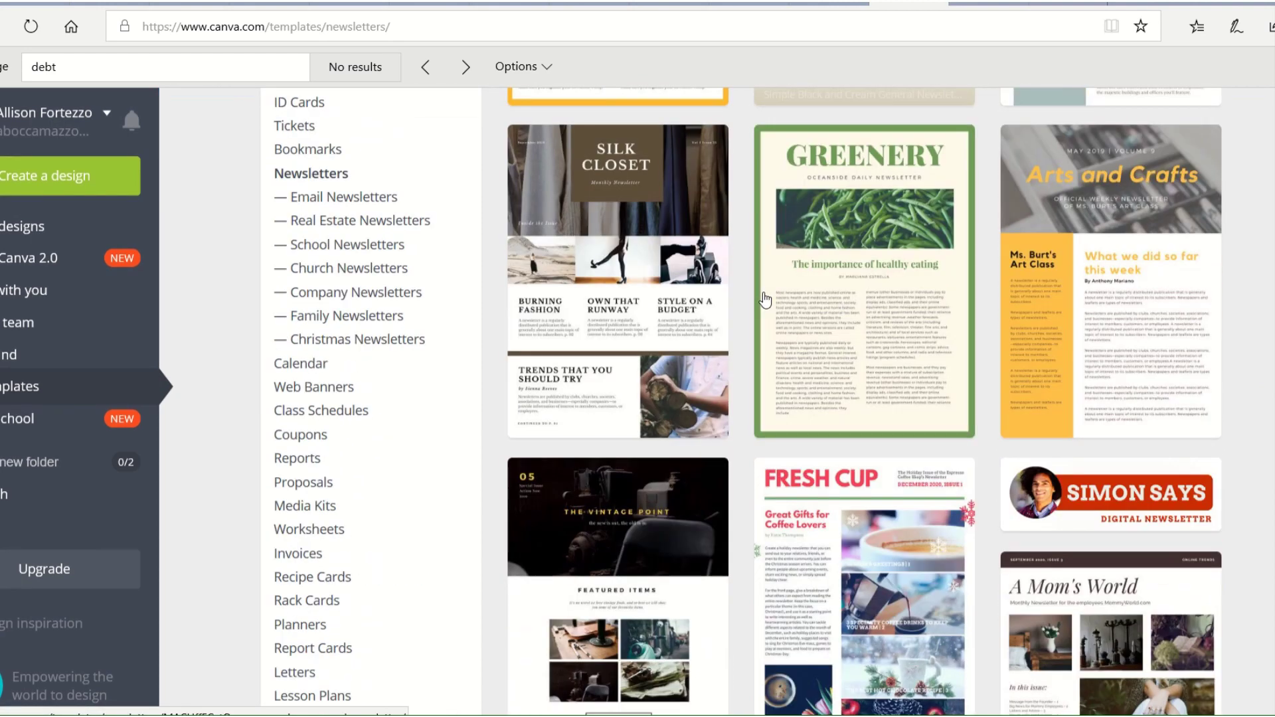
pyautogui.scroll(12, 888, 512)
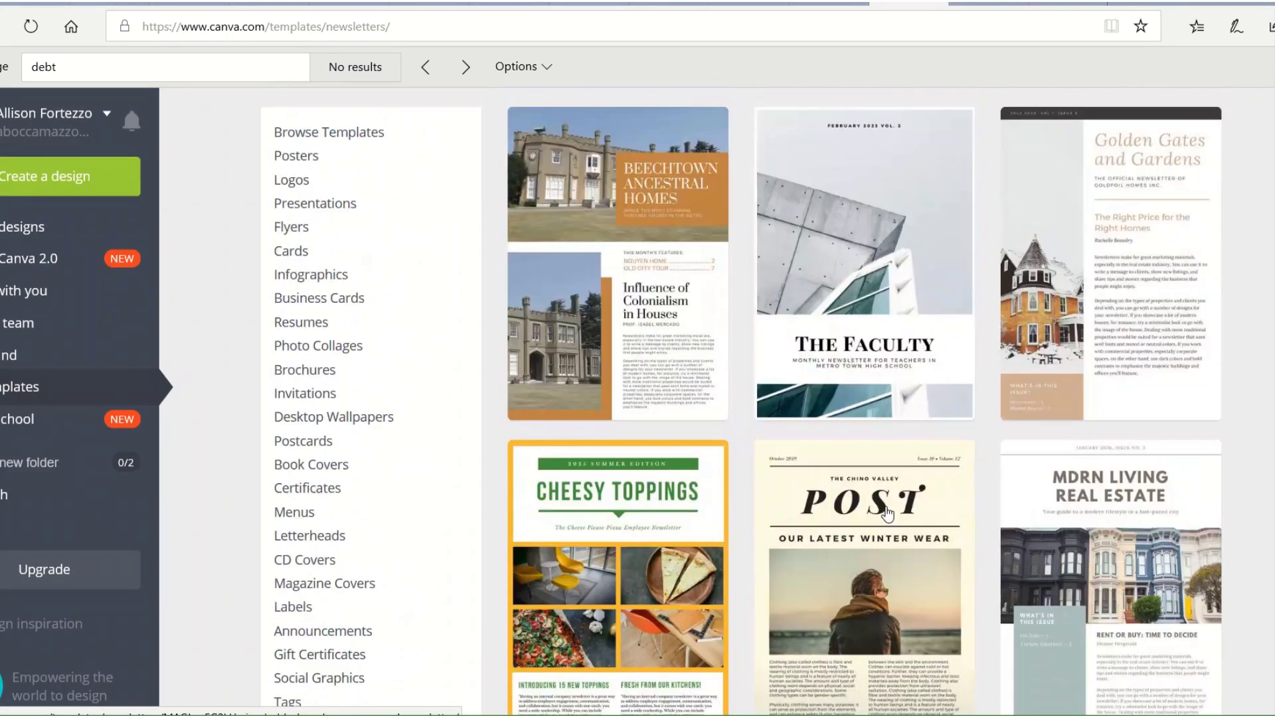
pyautogui.scroll(-4, 878, 344)
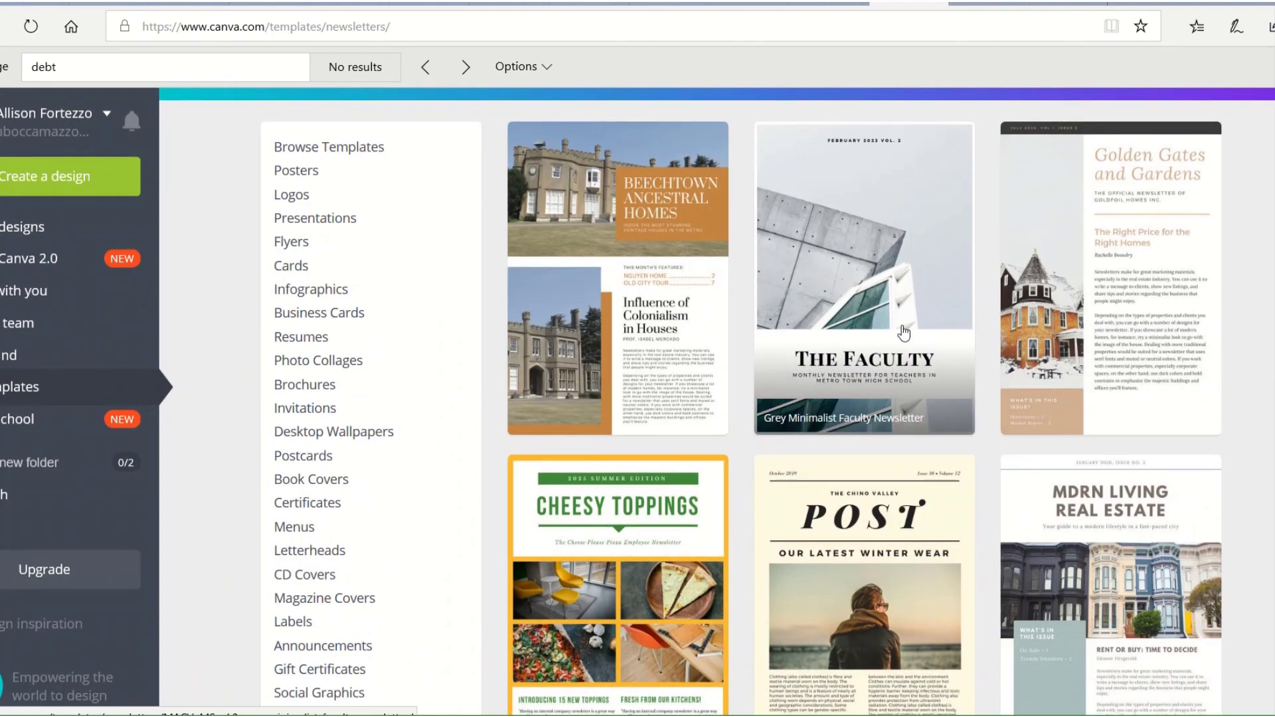
pyautogui.scroll(4, 930, 364)
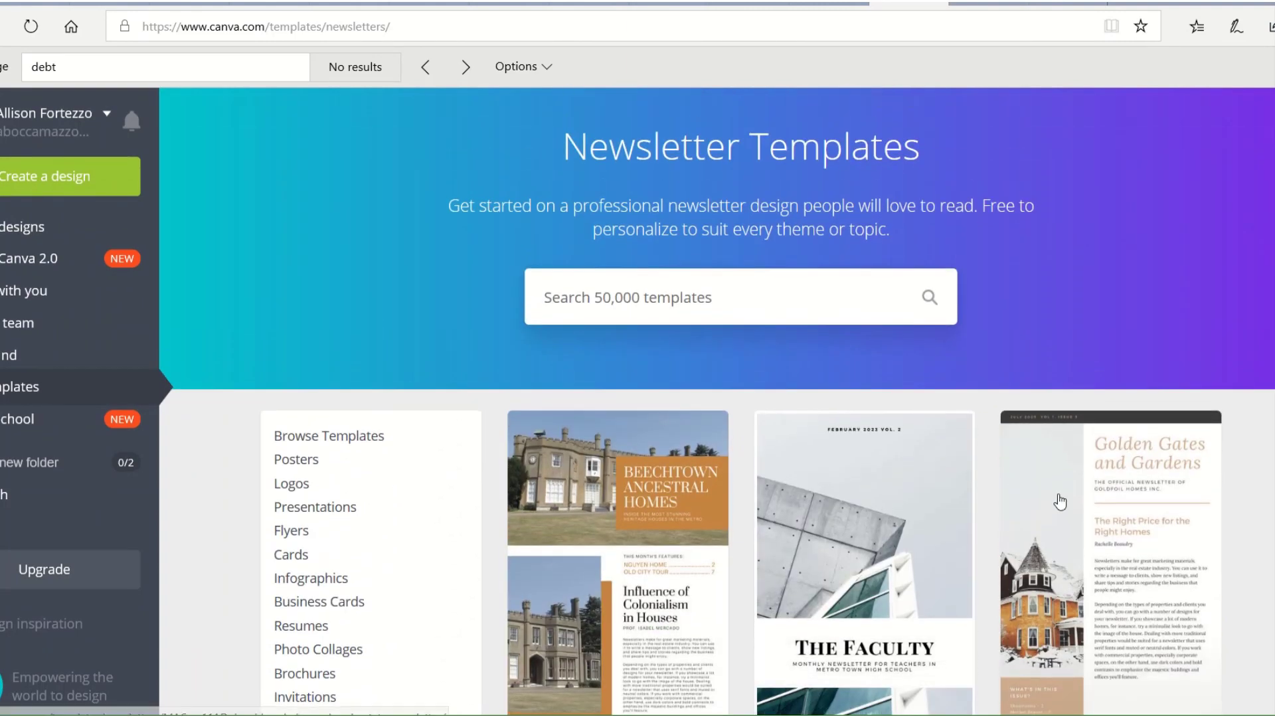
pyautogui.scroll(-5, 930, 364)
pyautogui.scroll(5, 930, 364)
# Switch to the Outlook mailbox, find the eNewsletter folder and open the "[Test] Holiday Schedule" email.
pyautogui.click(495, 4)
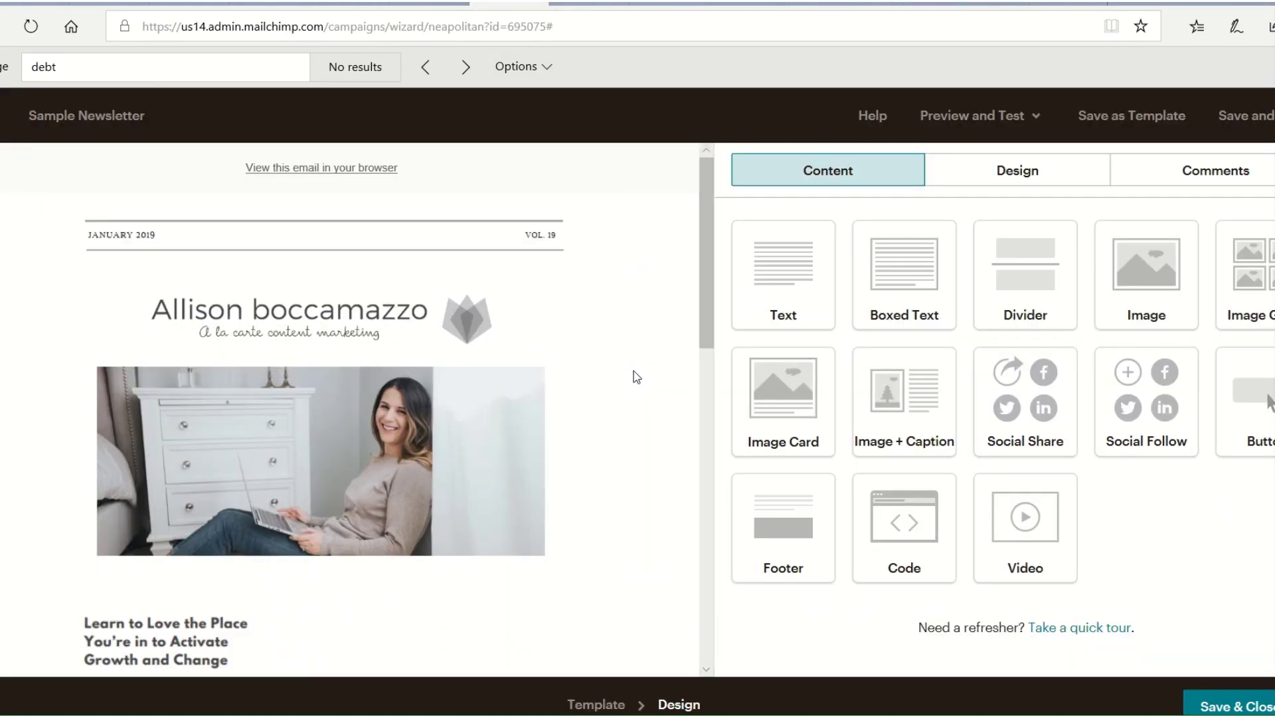
pyautogui.moveTo(527, 360)
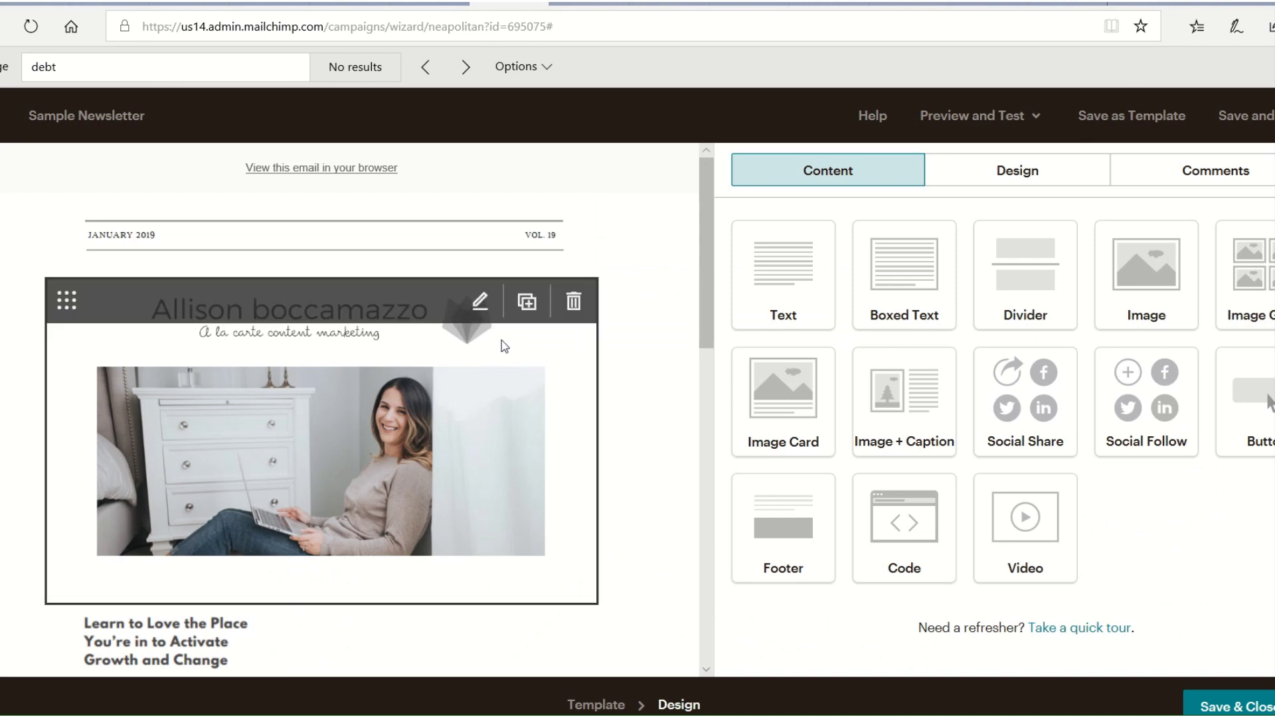
pyautogui.click(37, 4)
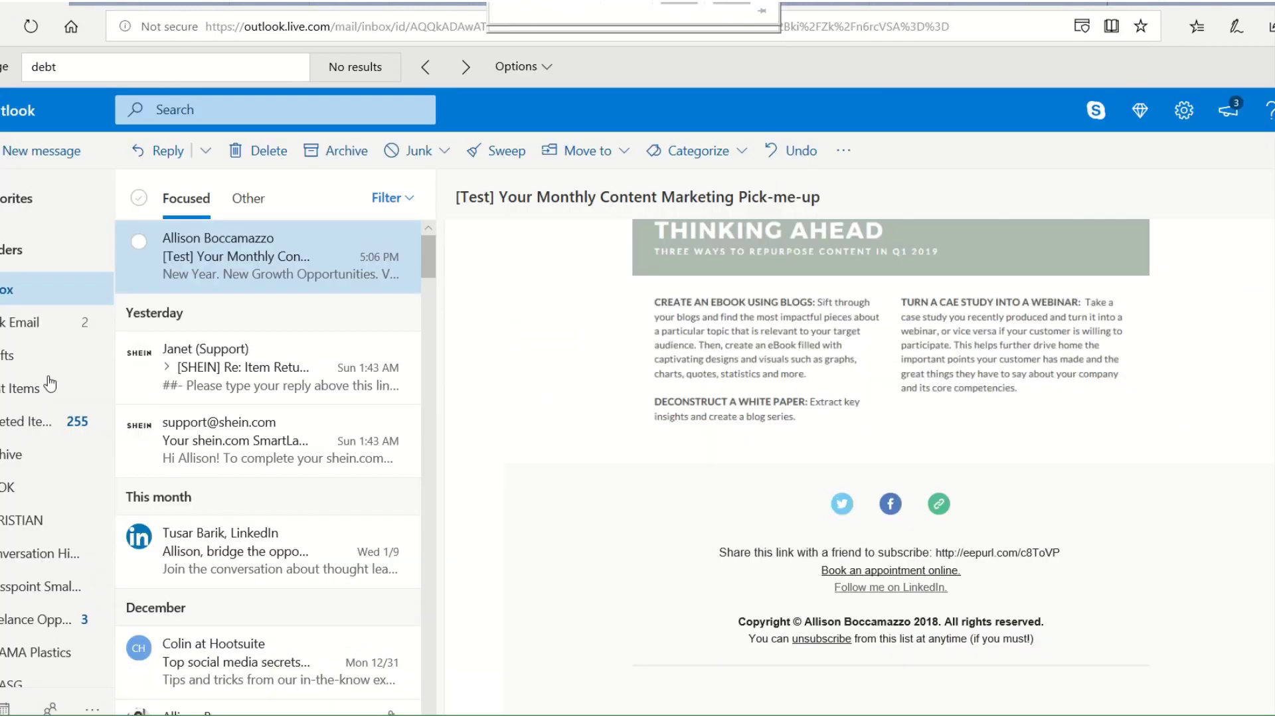
pyautogui.scroll(-3, 52, 383)
pyautogui.scroll(-2, 55, 383)
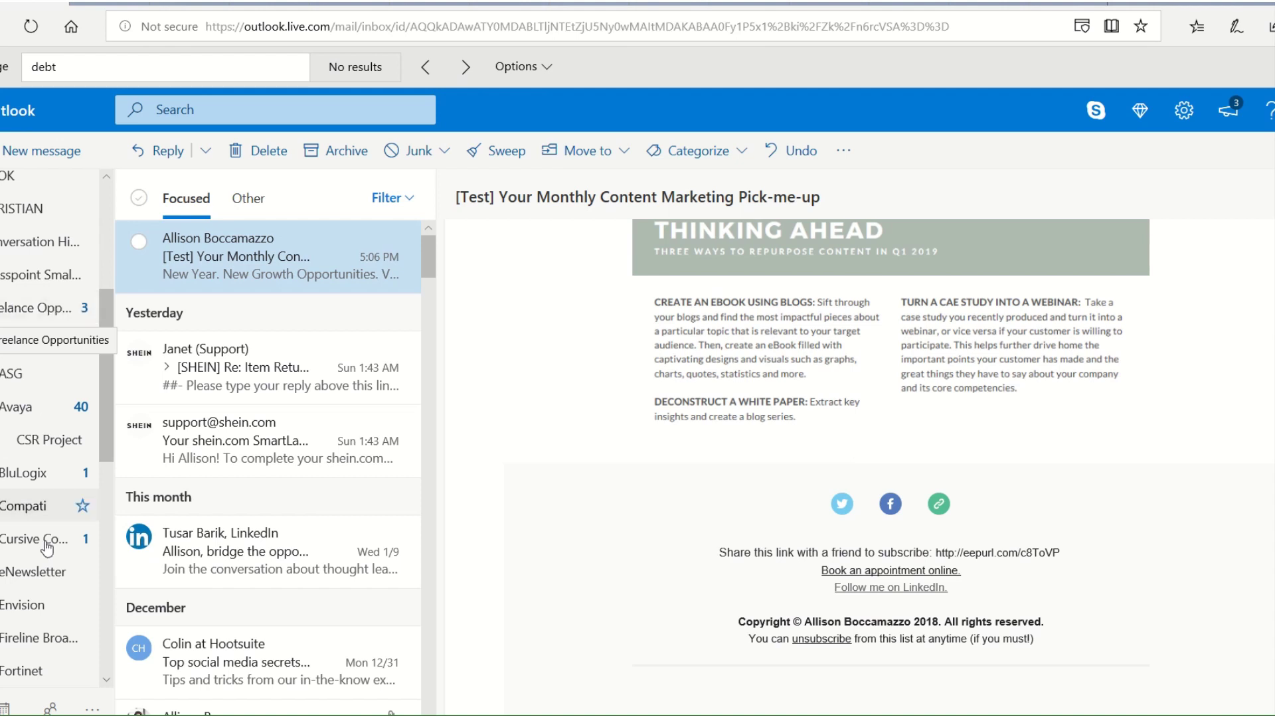
pyautogui.scroll(-4, 23, 399)
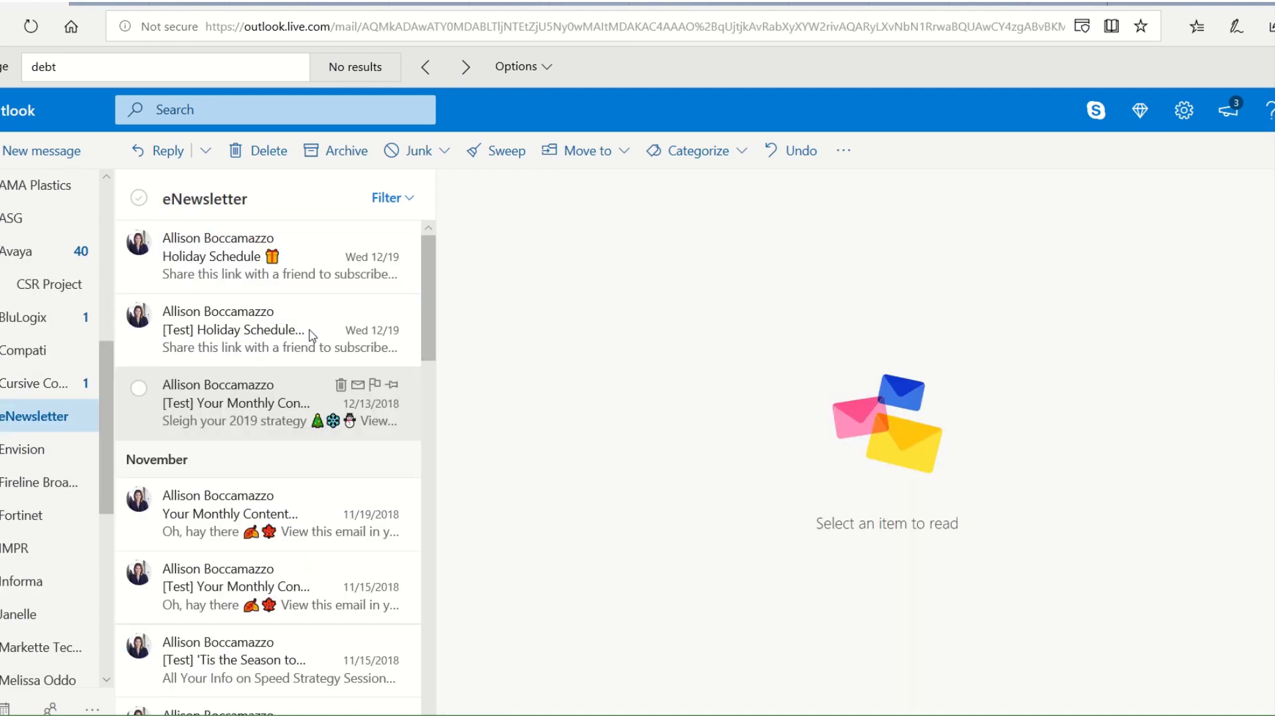
pyautogui.click(259, 349)
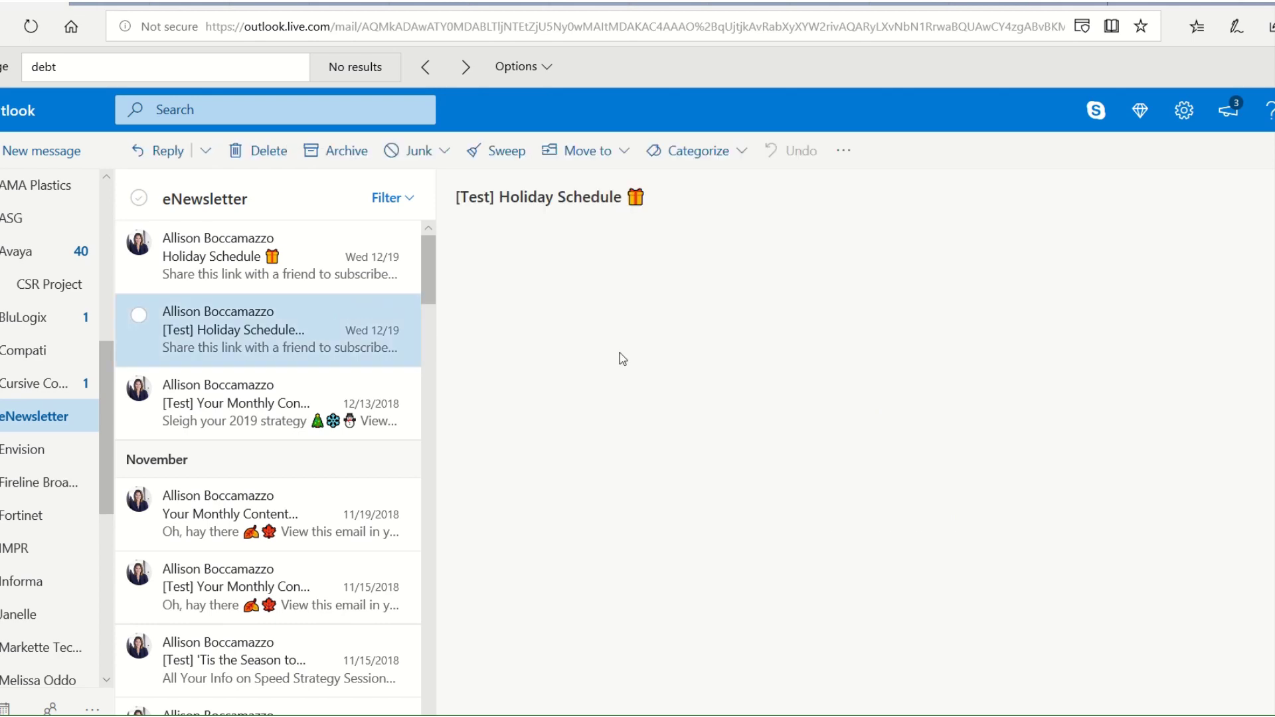
# Look through the Holiday Schedule email's Merry & Bright image, happy holidays banner and footer, and return to the Sample Newsletter in Mailchimp.
pyautogui.scroll(-2, 1155, 408)
pyautogui.scroll(-6, 1134, 397)
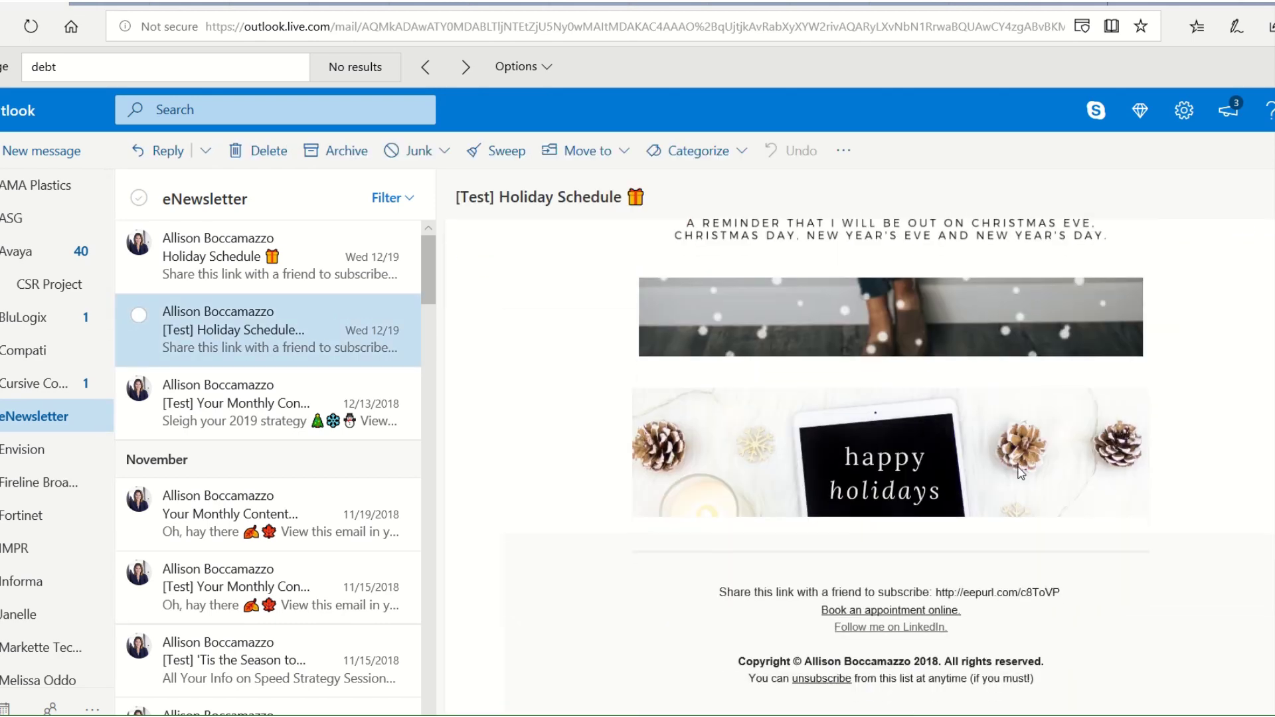
pyautogui.scroll(-3, 1021, 473)
pyautogui.scroll(6, 1063, 499)
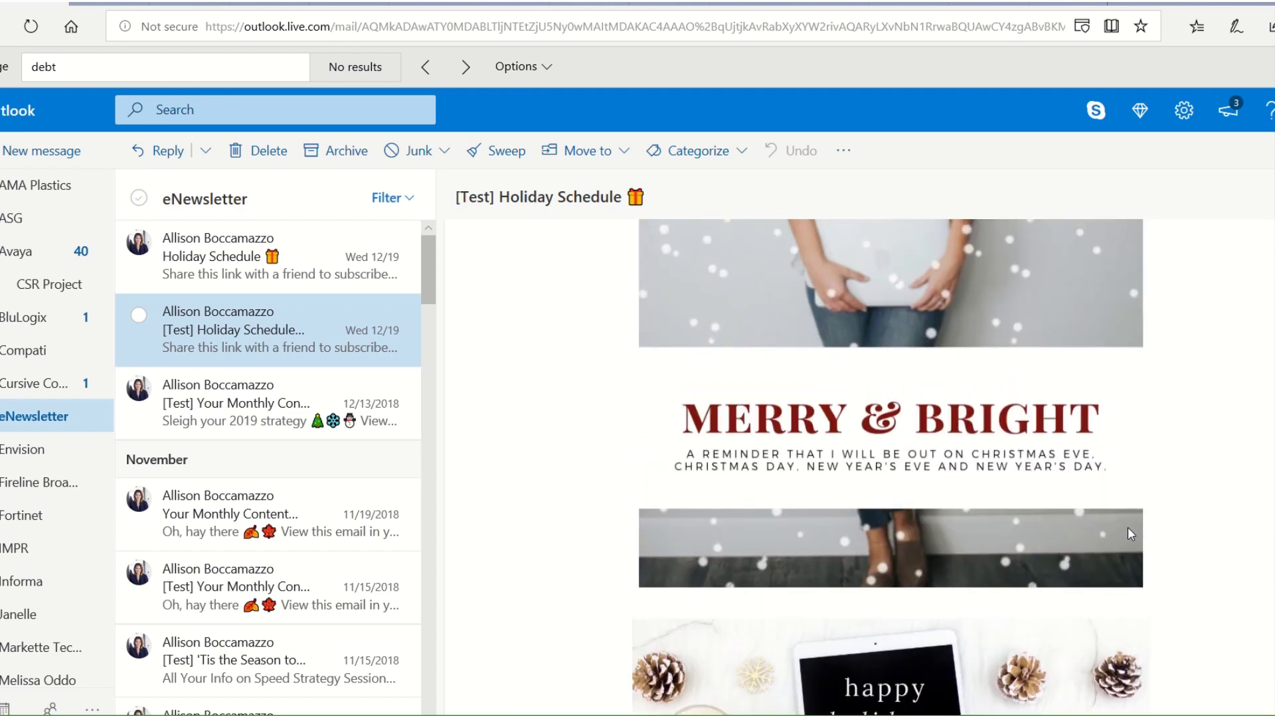
pyautogui.scroll(6, 1128, 528)
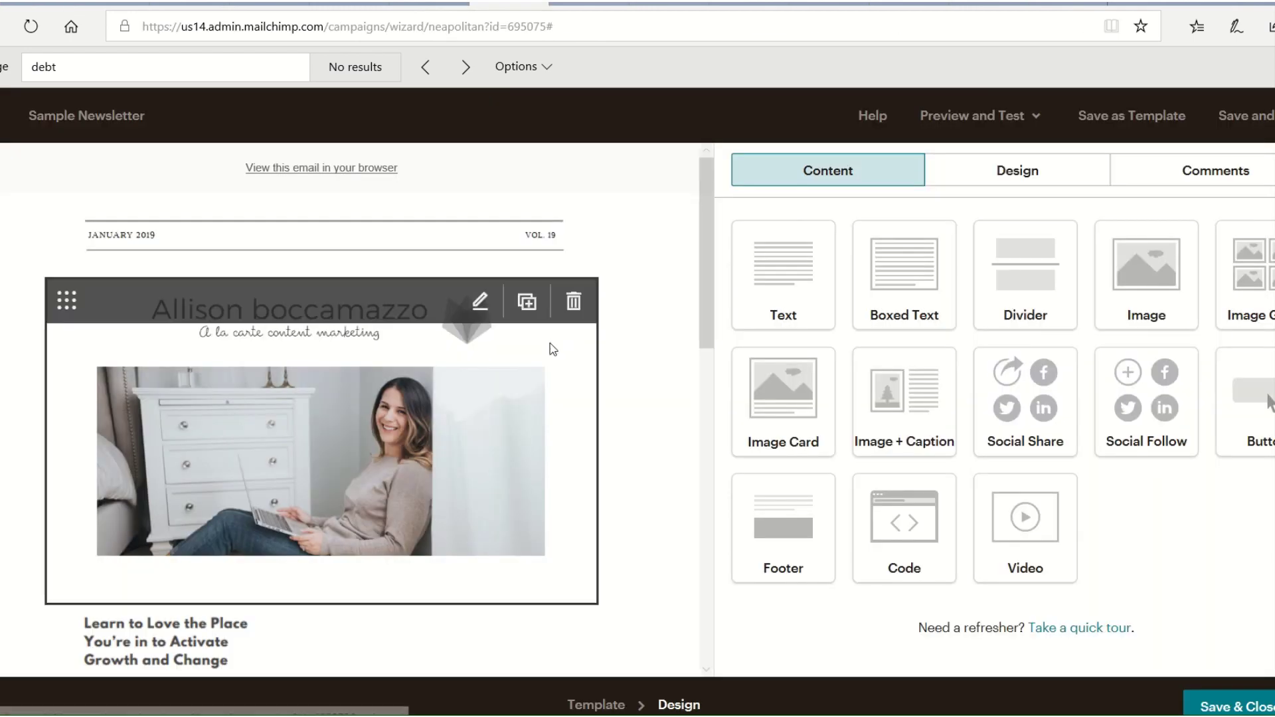
# Delete the "January 2019 Vol. 19" banner block, and start but cancel deleting the logo and photo block below it.
pyautogui.click(574, 226)
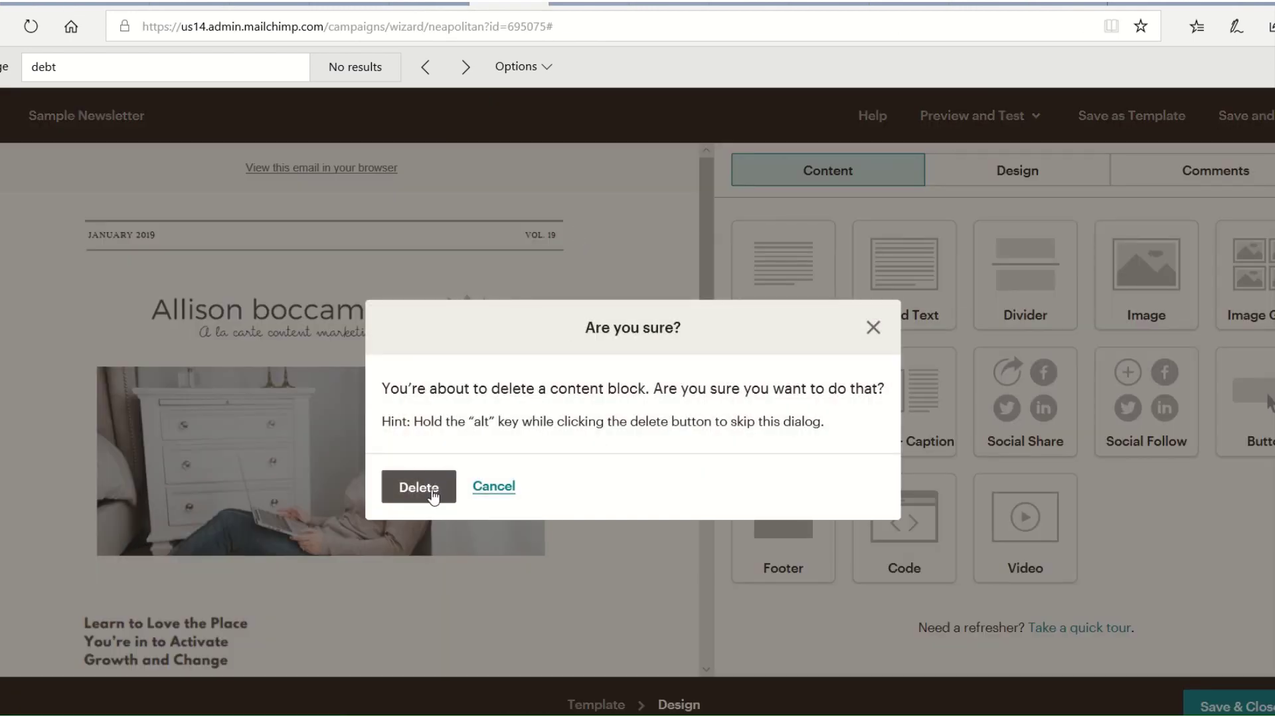
pyautogui.click(433, 495)
pyautogui.click(578, 300)
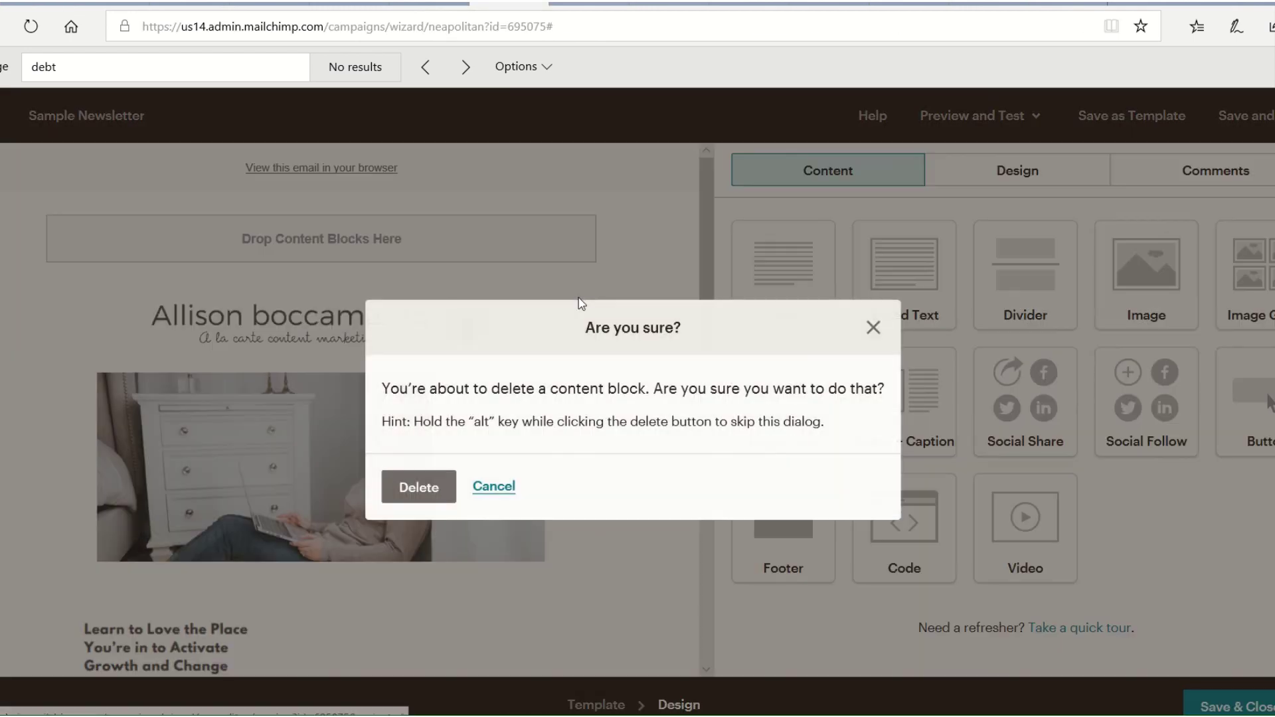
pyautogui.click(494, 487)
# Delete the "Learn to Love the Place You're in" article block, the Thinking Ahead block and the logo and photo block.
pyautogui.scroll(-3, 307, 470)
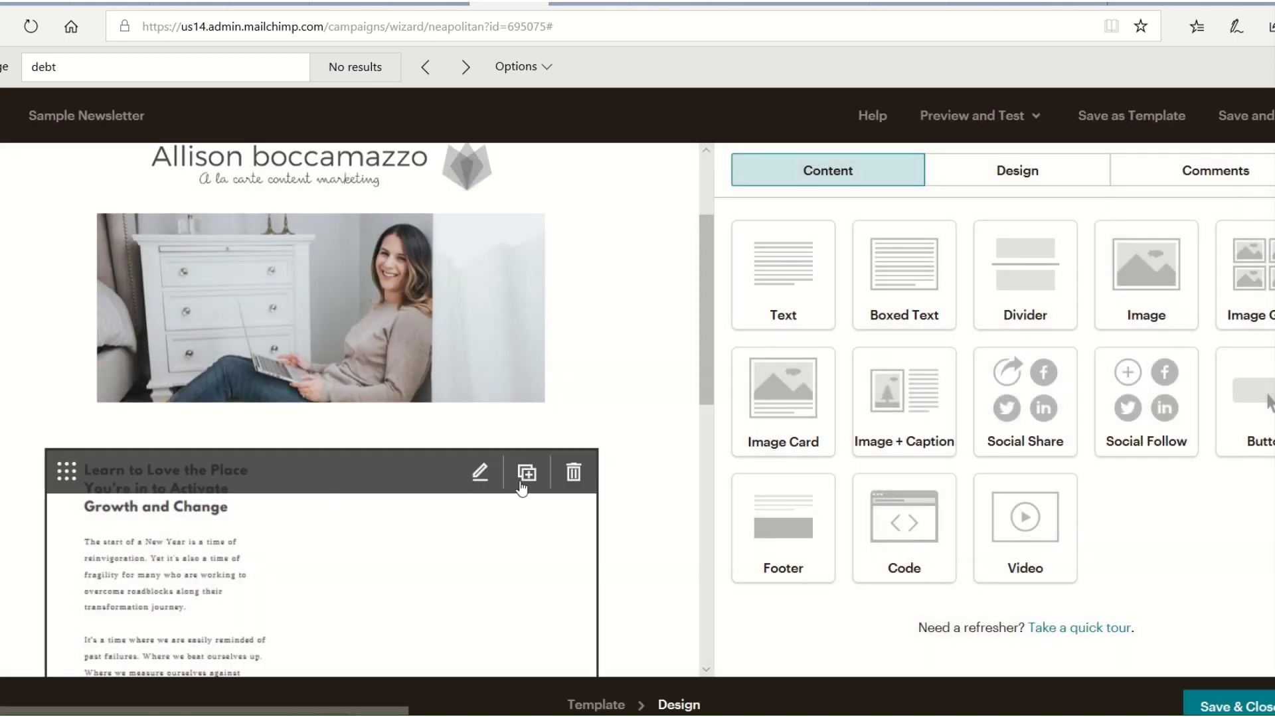
pyautogui.click(572, 472)
pyautogui.click(431, 492)
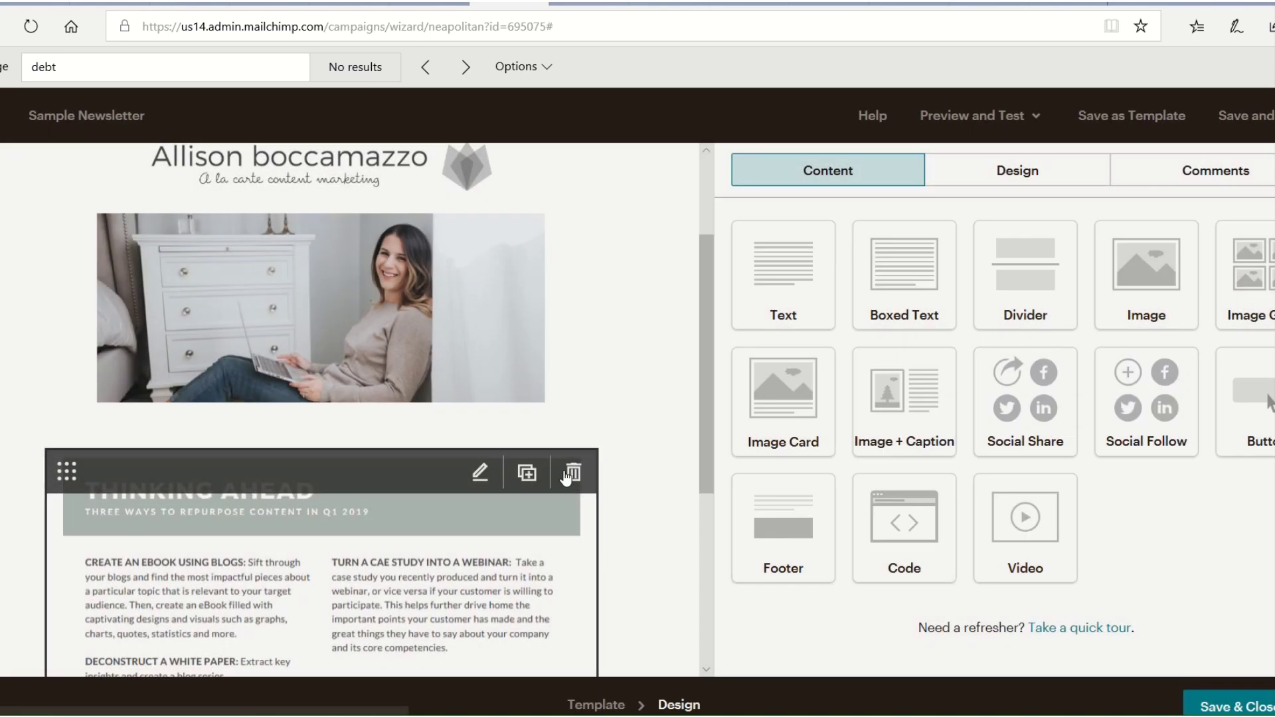
pyautogui.click(573, 473)
pyautogui.click(425, 490)
pyautogui.scroll(1, 542, 366)
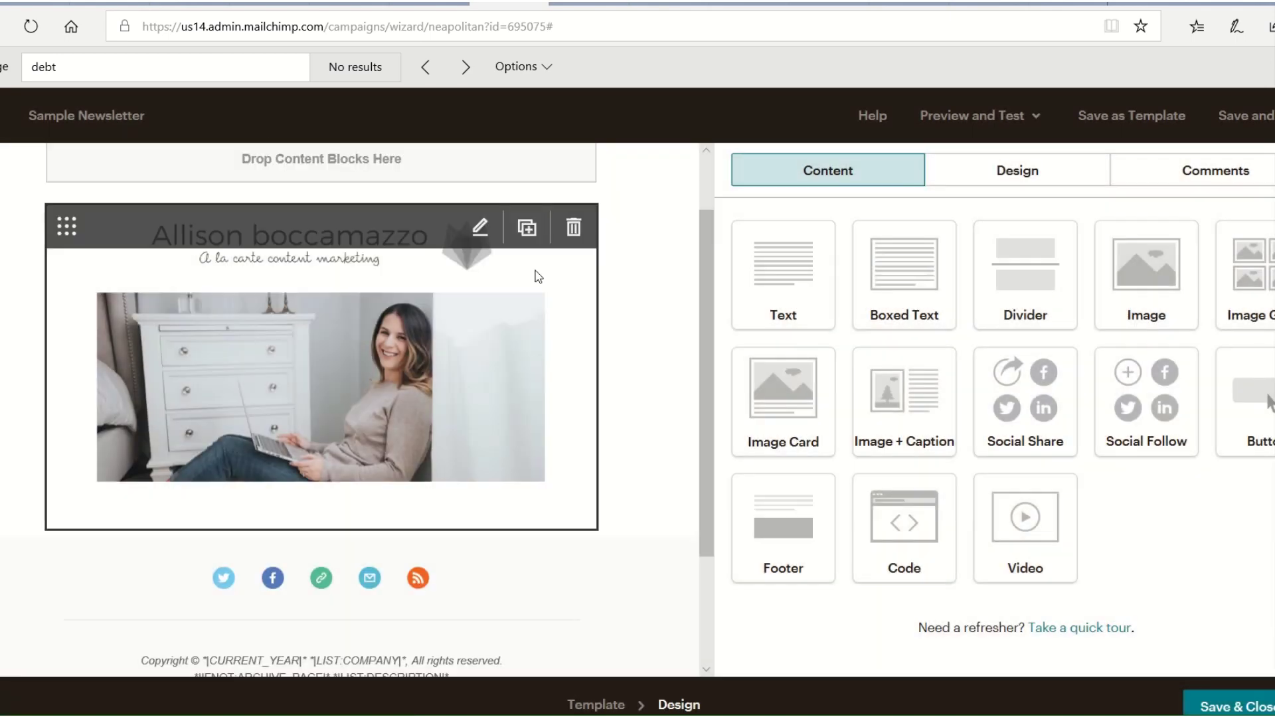
pyautogui.click(573, 228)
pyautogui.click(395, 489)
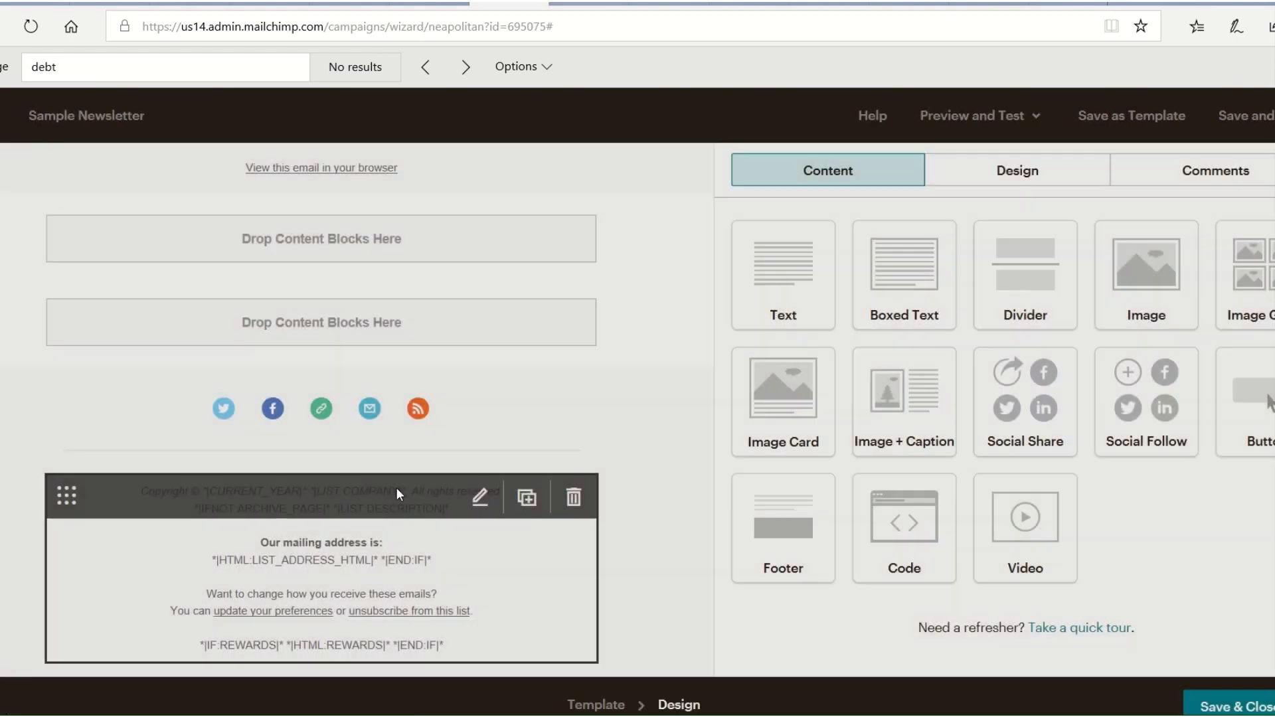
# Add an Image block in the upper empty content area and fill it with the Merry & Bright picture CHRISTMAS6.jpg.
pyautogui.moveTo(1129, 292); pyautogui.dragTo(592, 312)
pyautogui.click(859, 296)
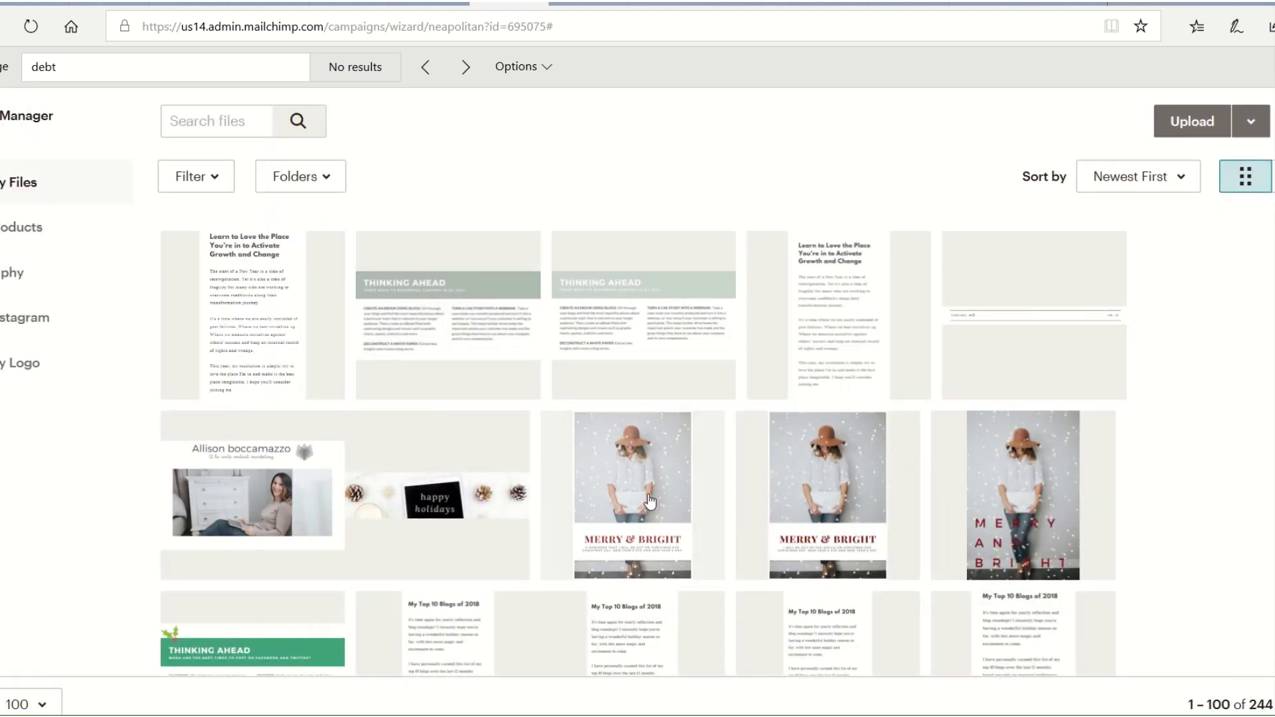
pyautogui.click(648, 499)
pyautogui.click(1225, 126)
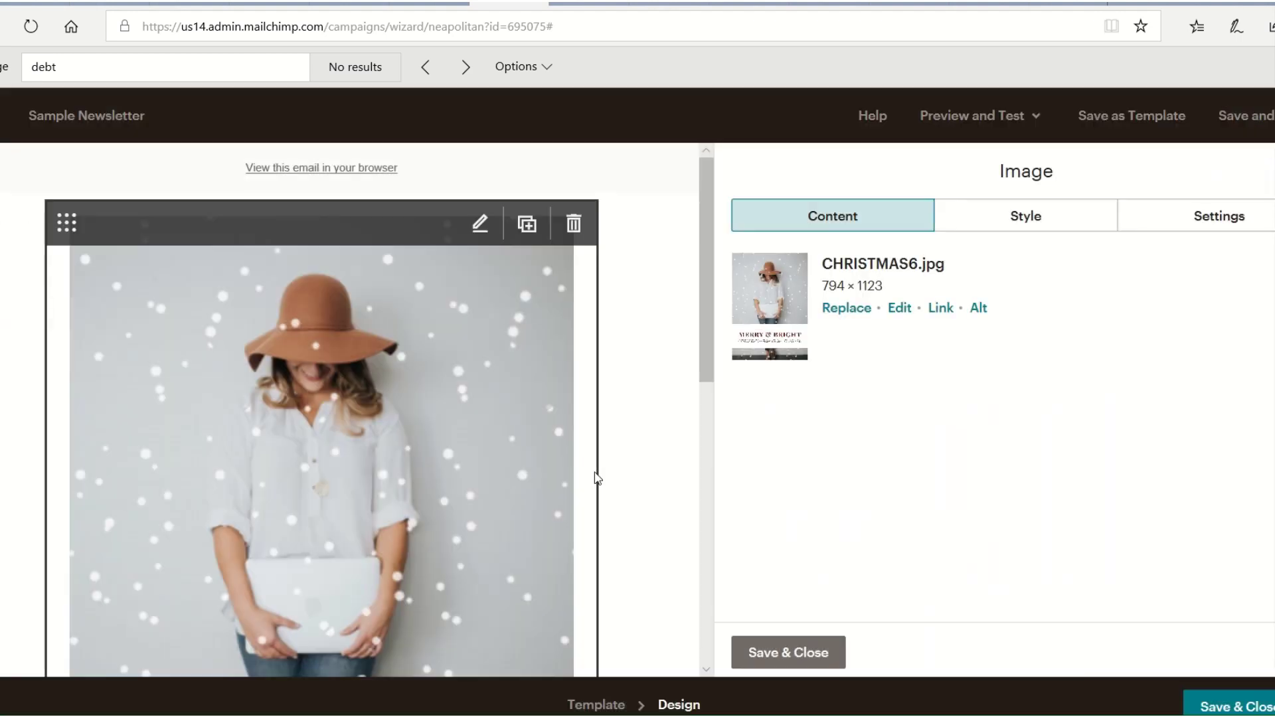
# Look over the full Merry & Bright image in the newsletter layout and close the image block's settings.
pyautogui.scroll(-5, 643, 467)
pyautogui.scroll(-3, 642, 467)
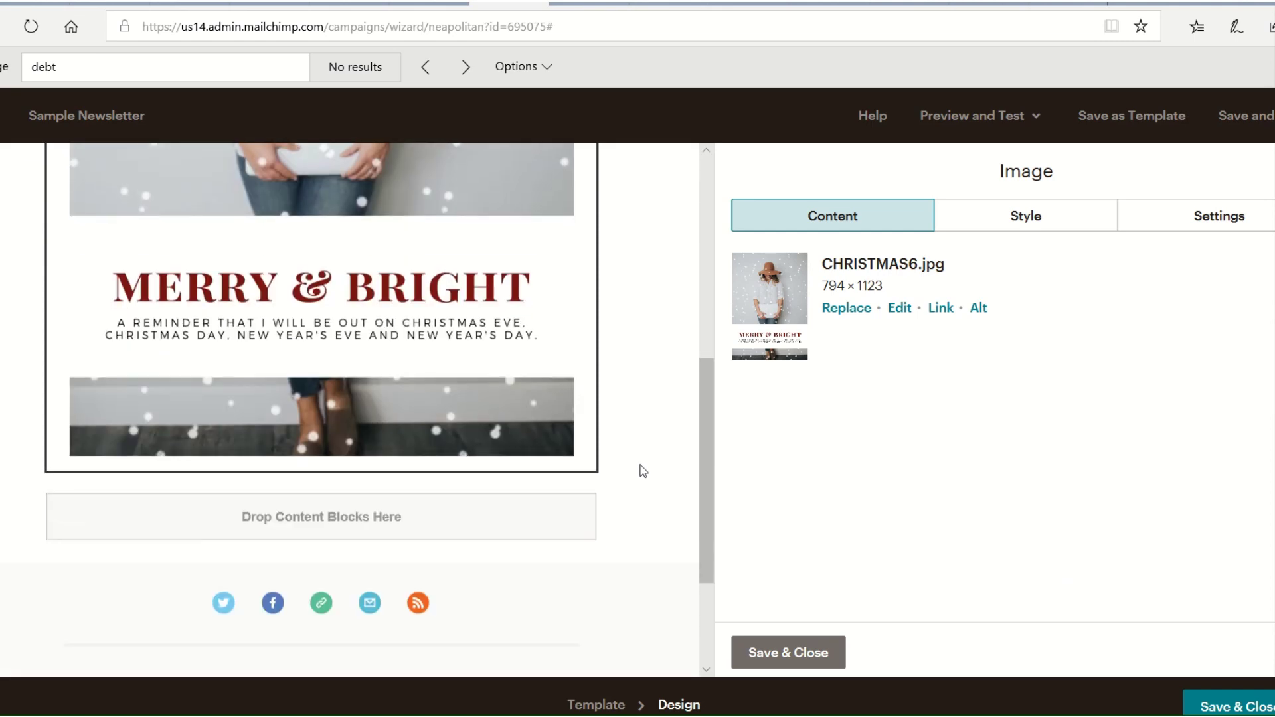
pyautogui.scroll(8, 643, 471)
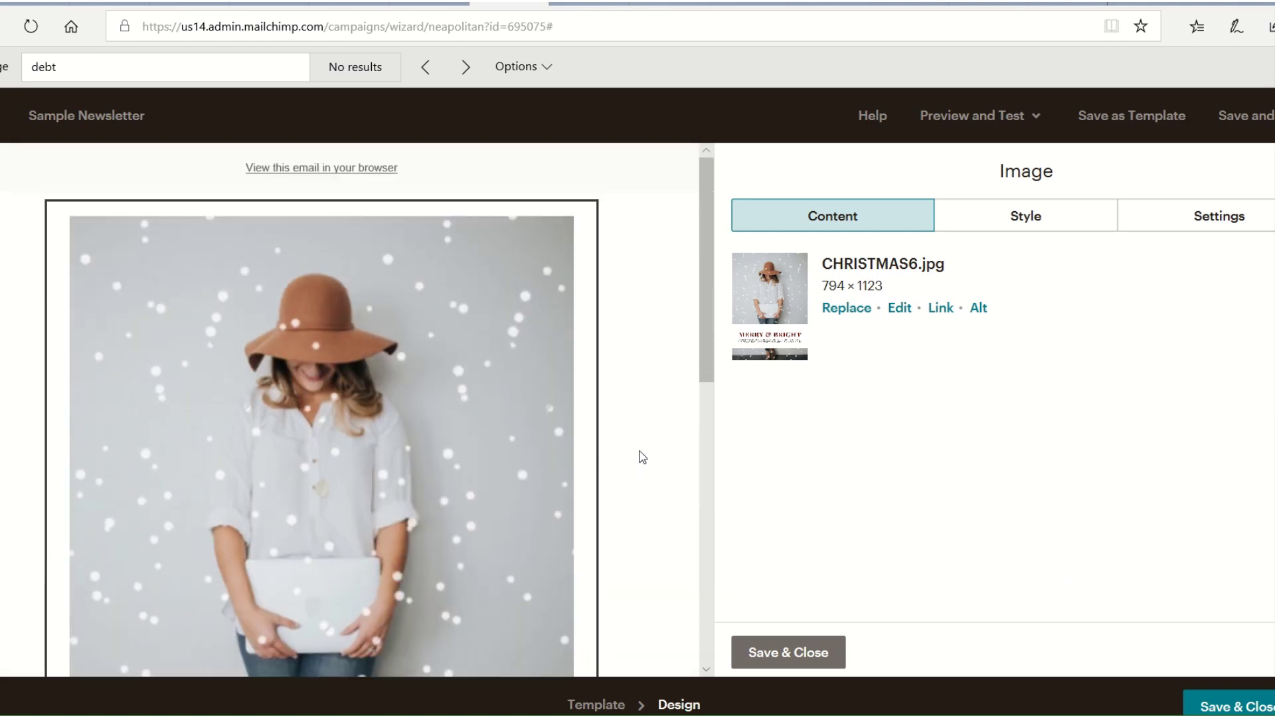
pyautogui.scroll(-3, 643, 450)
pyautogui.click(664, 447)
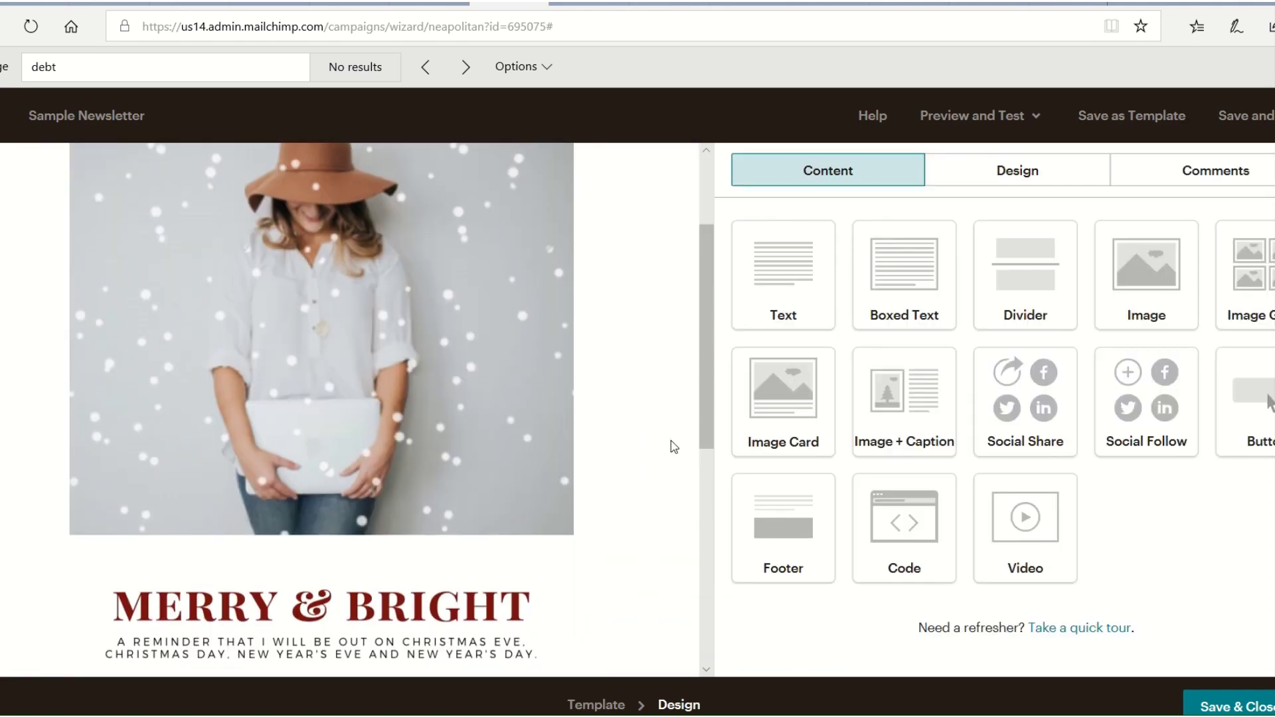
pyautogui.scroll(-4, 673, 447)
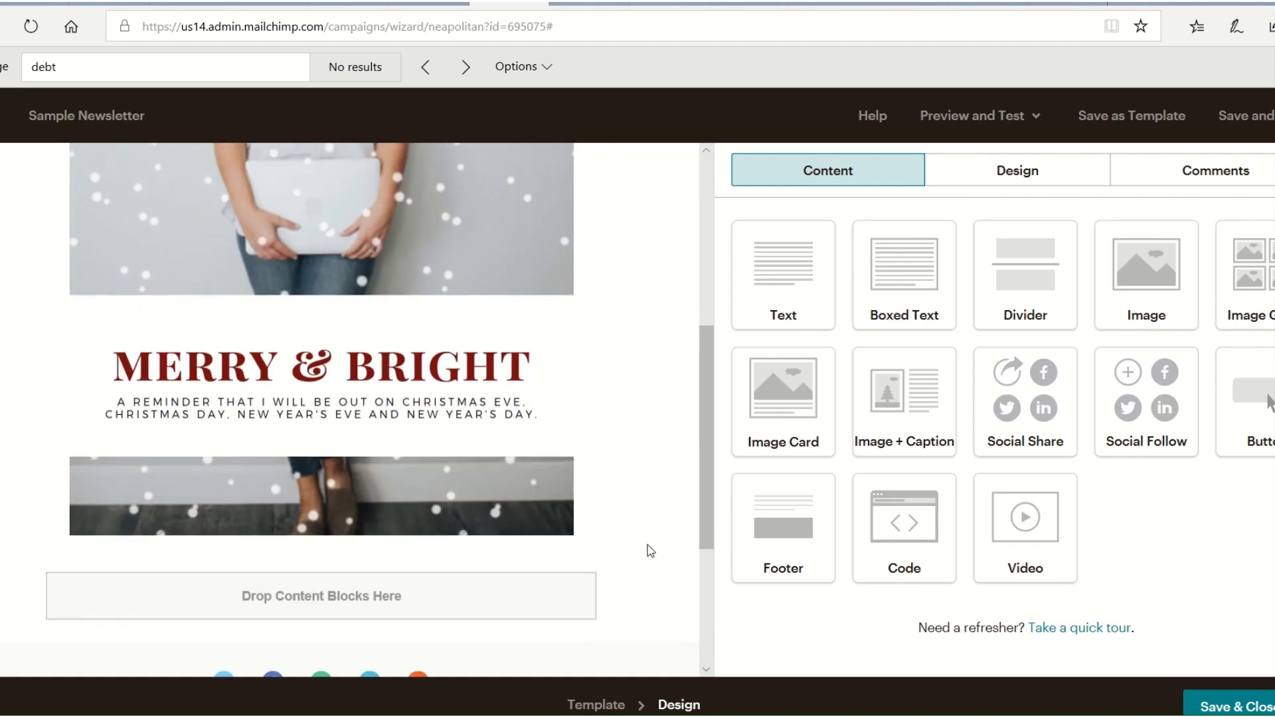
pyautogui.scroll(7, 651, 552)
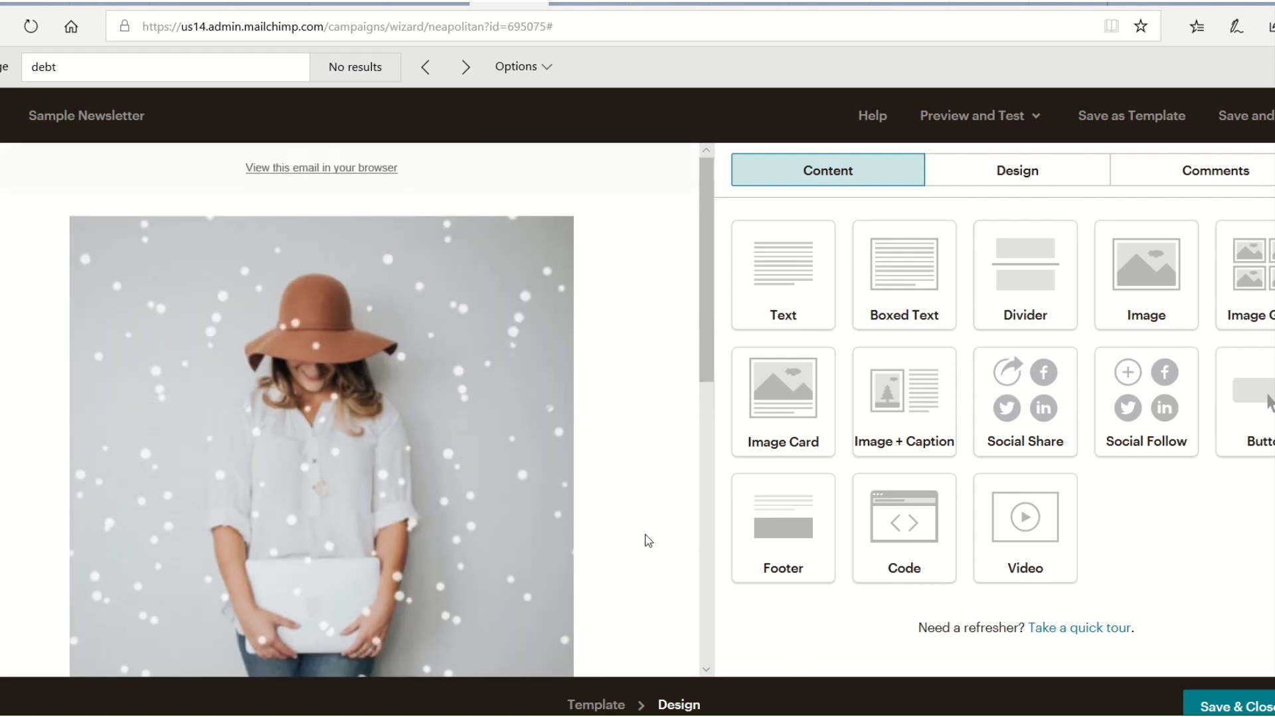
# Preview the Sample Newsletter in desktop view, look through it and leave preview mode.
pyautogui.click(956, 133)
pyautogui.click(950, 171)
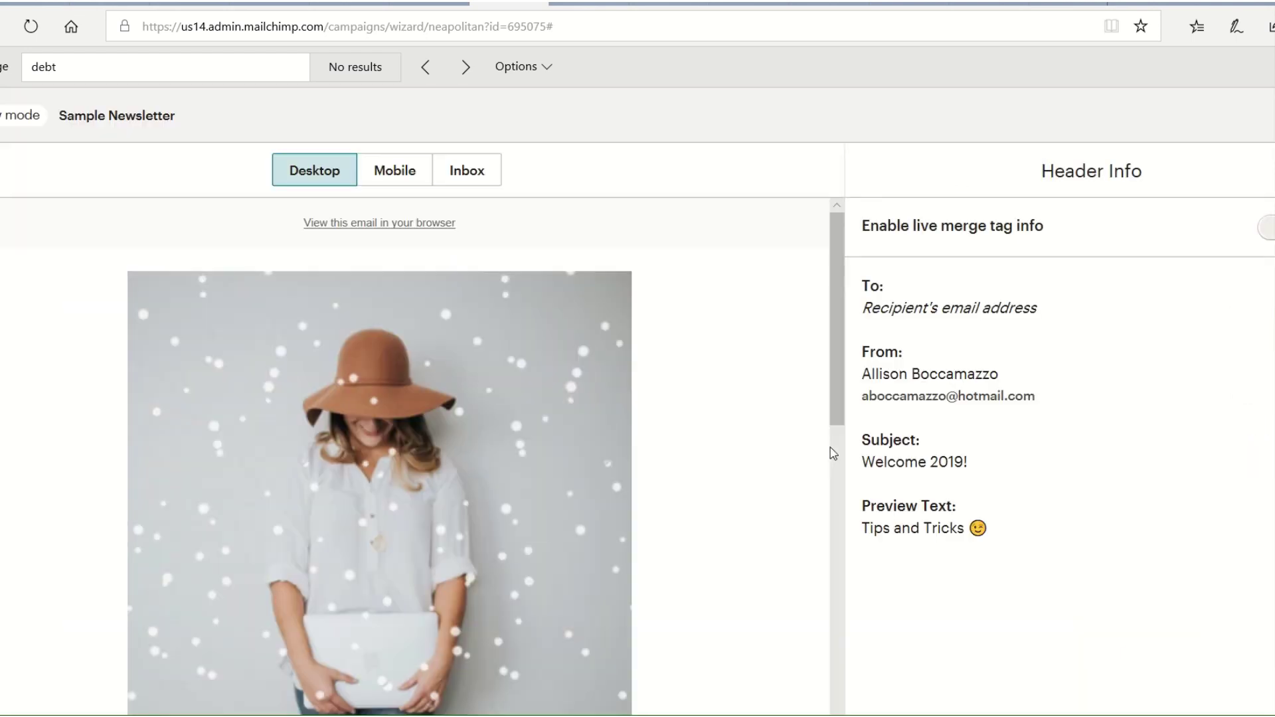
pyautogui.scroll(-4, 827, 449)
pyautogui.scroll(4, 764, 439)
pyautogui.press('Escape')
pyautogui.click(1009, 117)
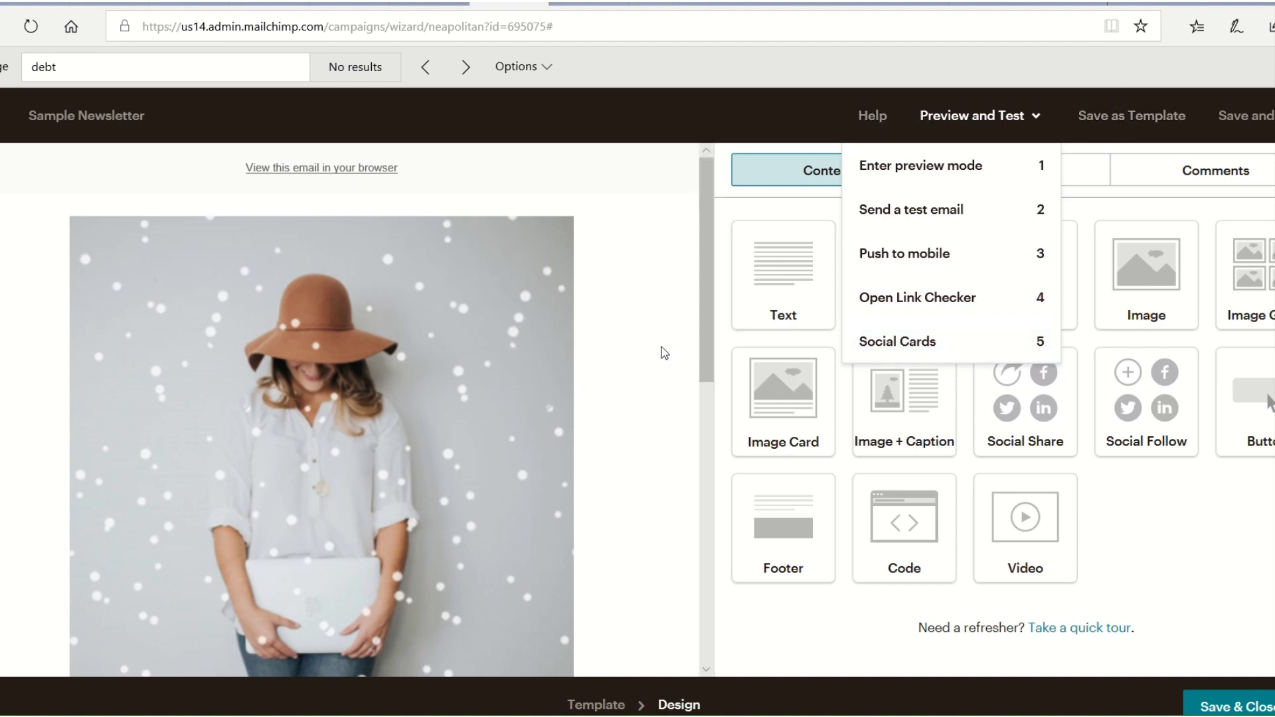
# Save and close the newsletter design, go to the campaigns list and show the Sample Newsletter's further actions.
pyautogui.click(1226, 705)
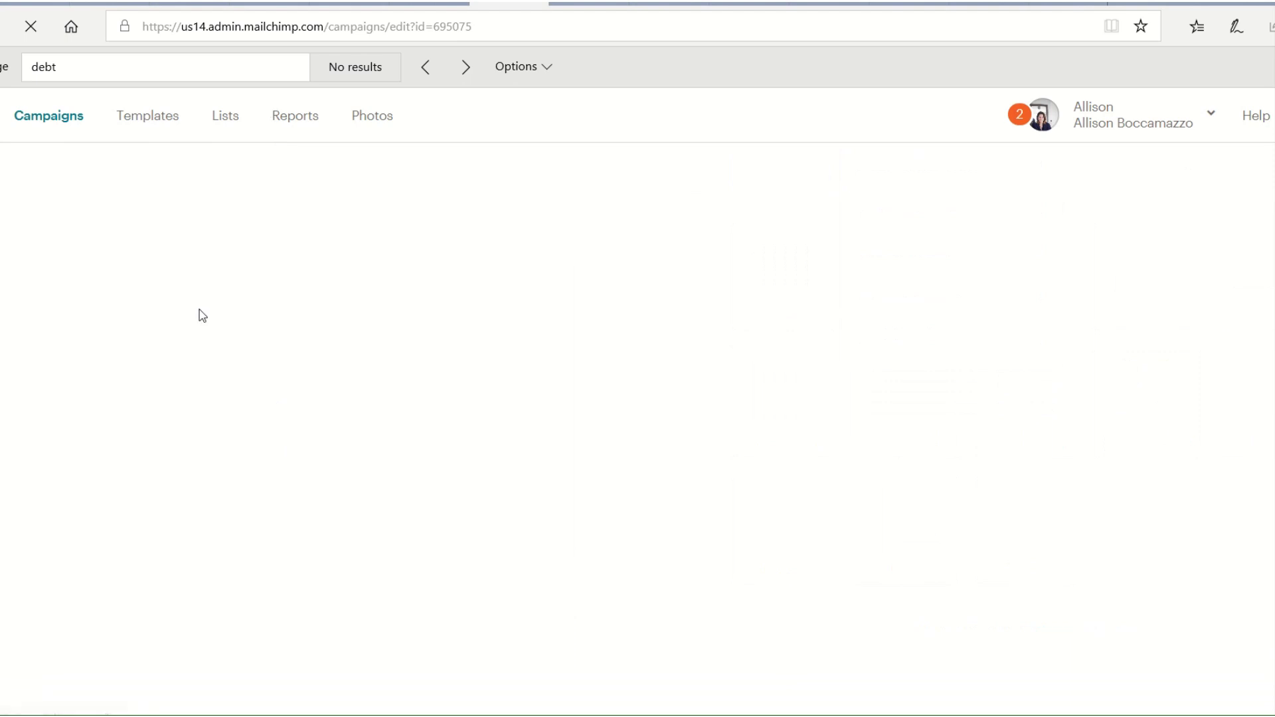
pyautogui.click(54, 125)
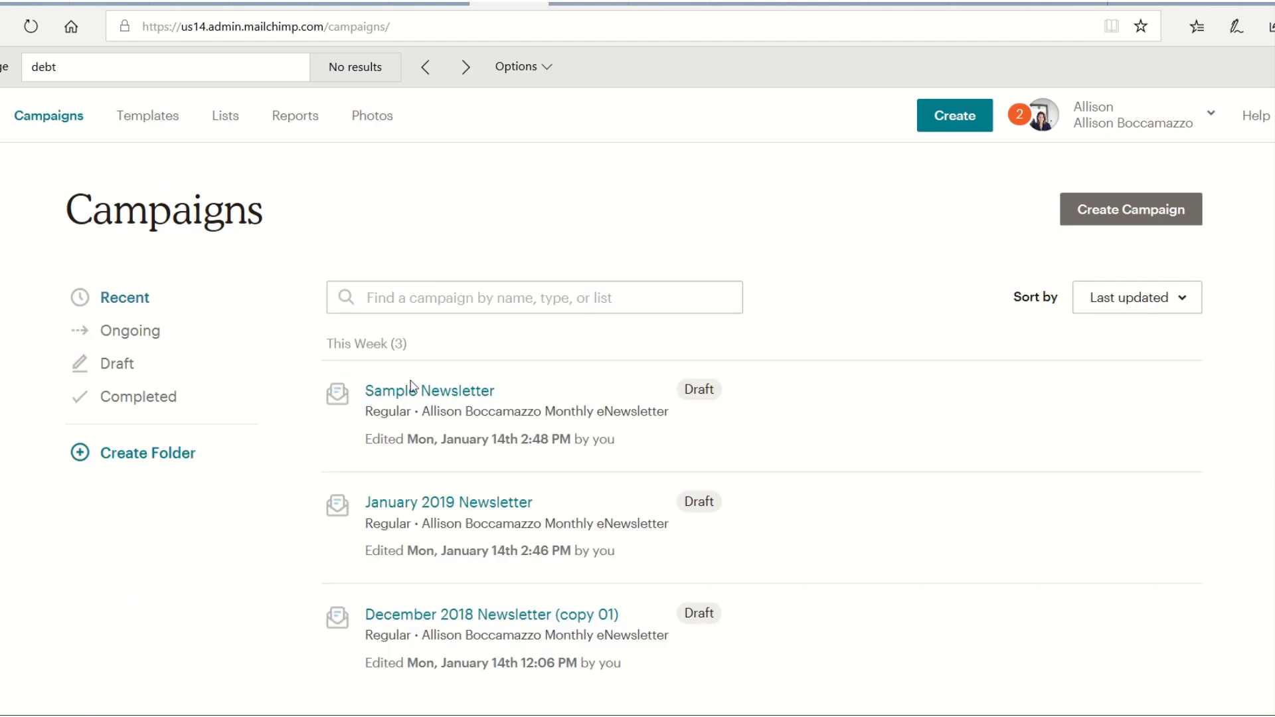
pyautogui.click(1180, 394)
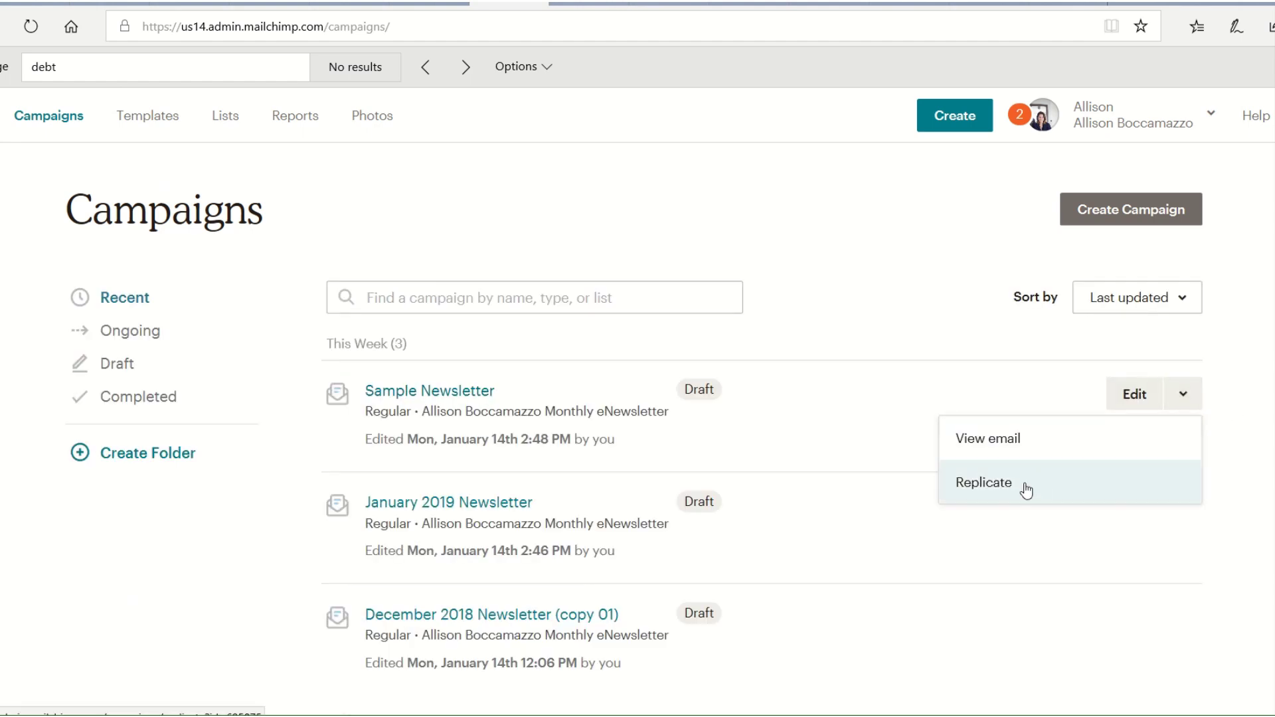
# Delete the Sample Newsletter campaign from the campaigns list, confirming with DELETE.
pyautogui.click(304, 393)
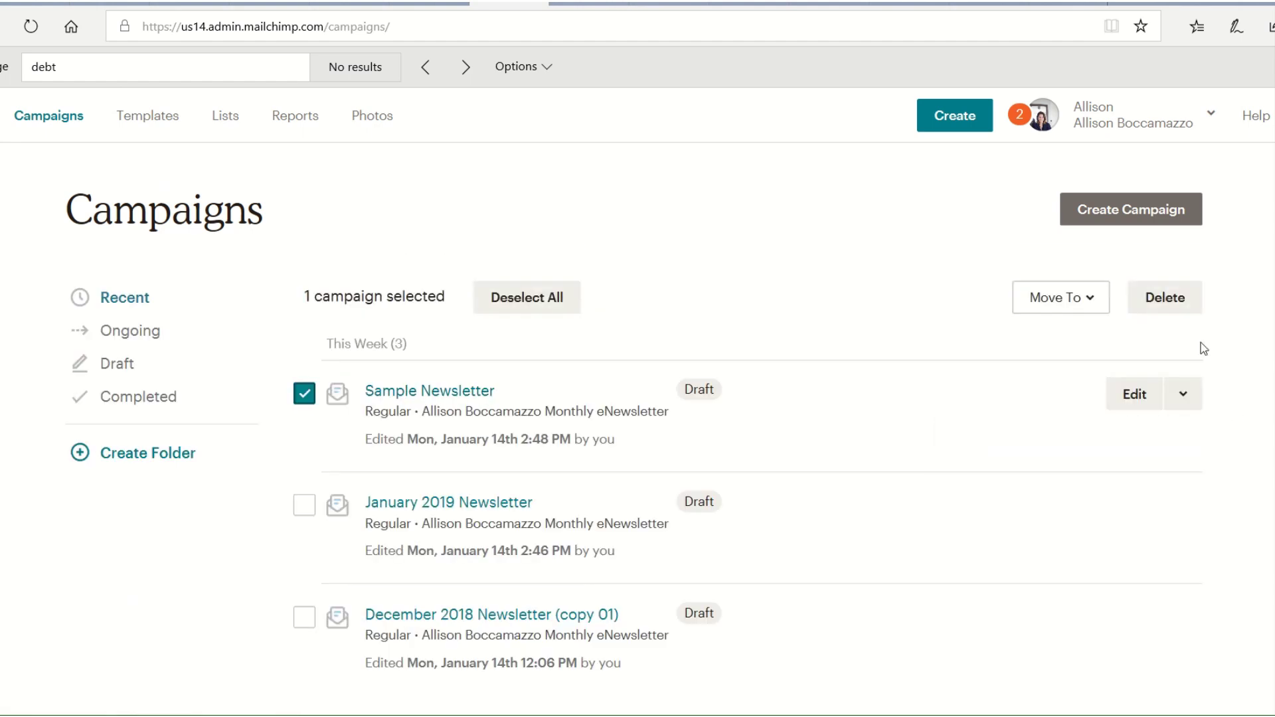
pyautogui.click(1185, 309)
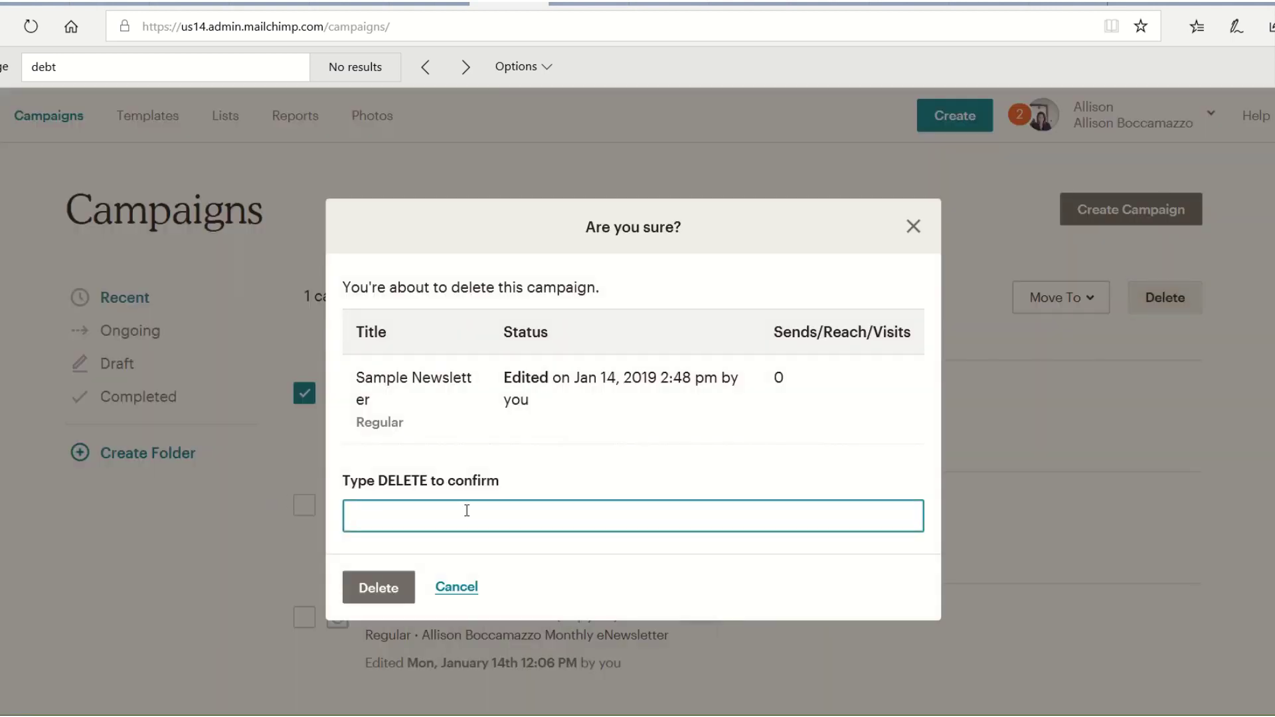
pyautogui.press('capslock')
pyautogui.write('DELETE')
pyautogui.press('capslock')
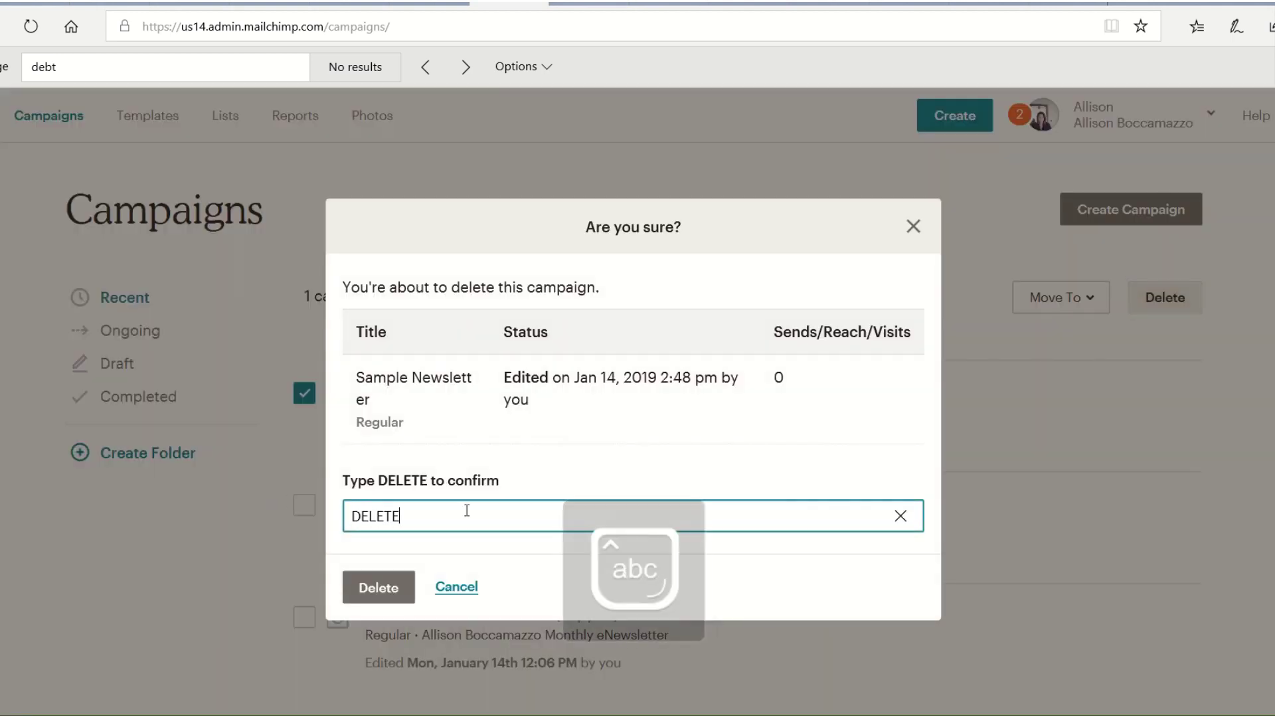
pyautogui.click(372, 590)
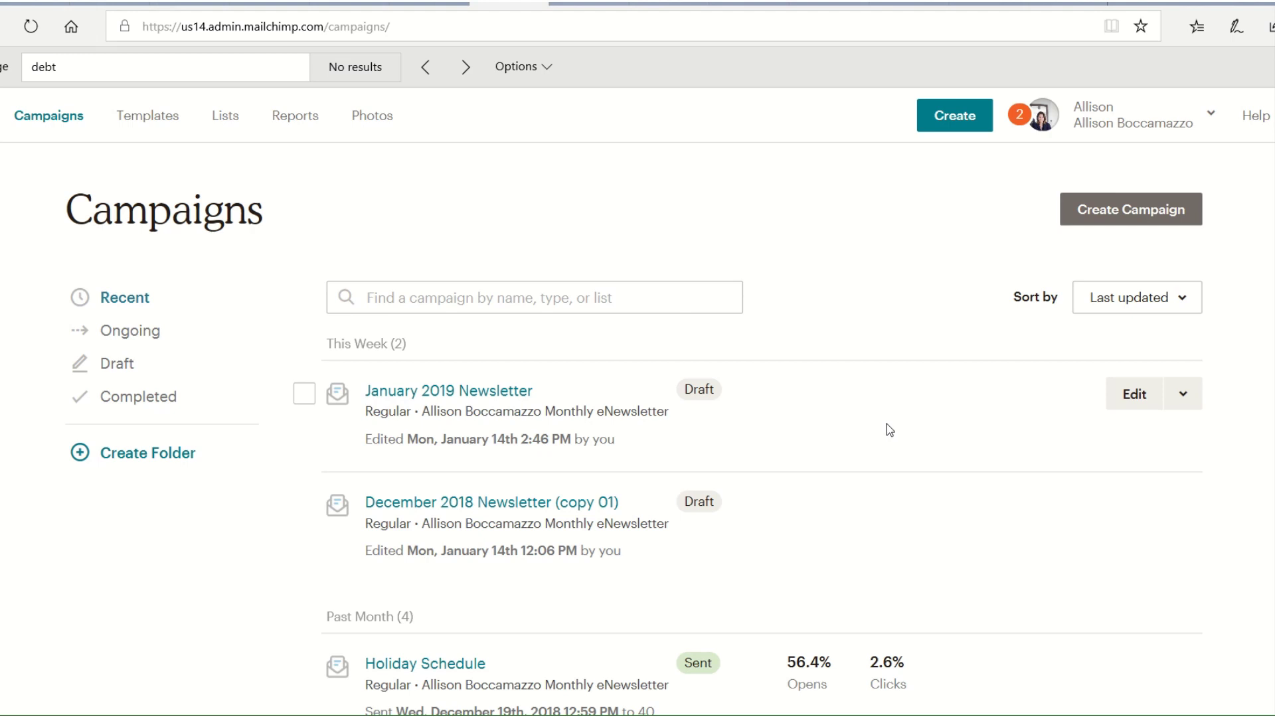
pyautogui.moveTo(564, 2)
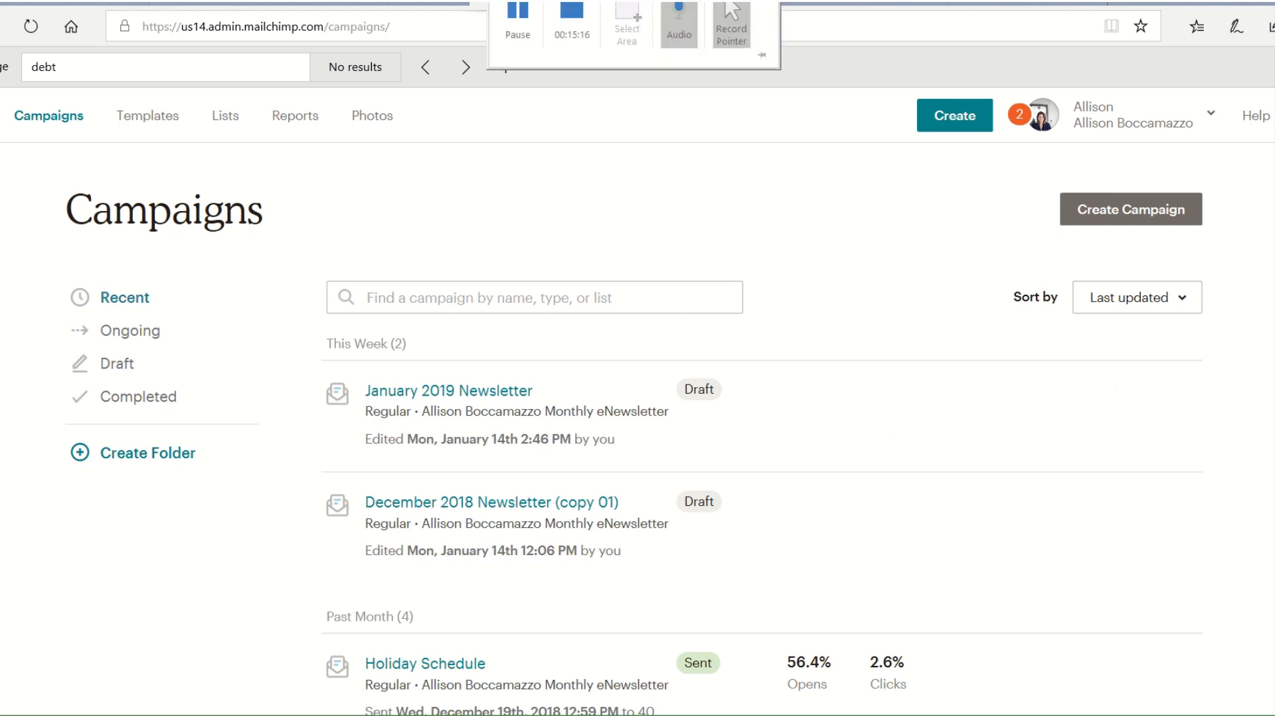